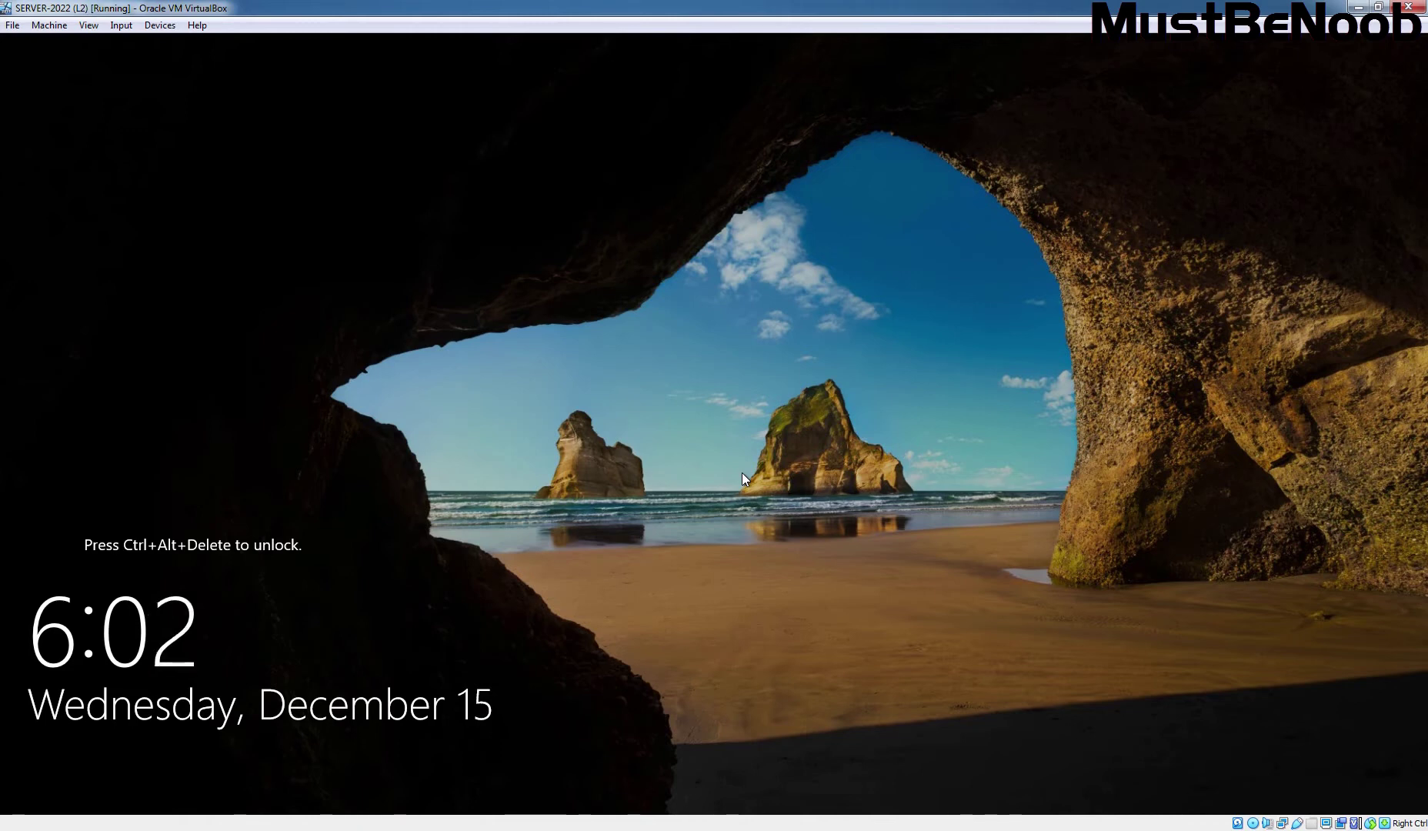
- Send Ctrl-Alt-Del to the server VM and sign in with the Administrator password
click(121, 25)
mouse_move(150, 44)
click(312, 88)
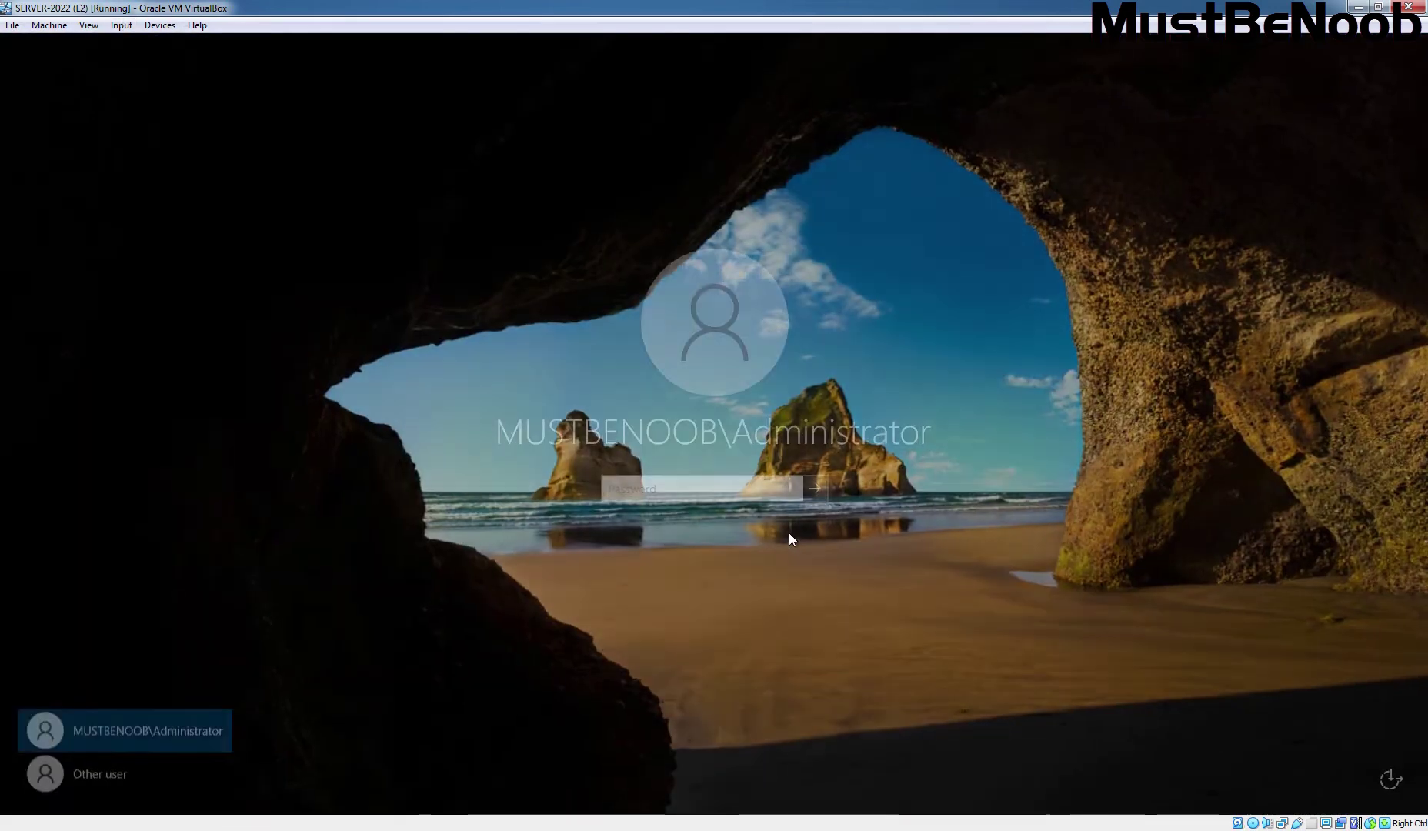
text(•••••••••)
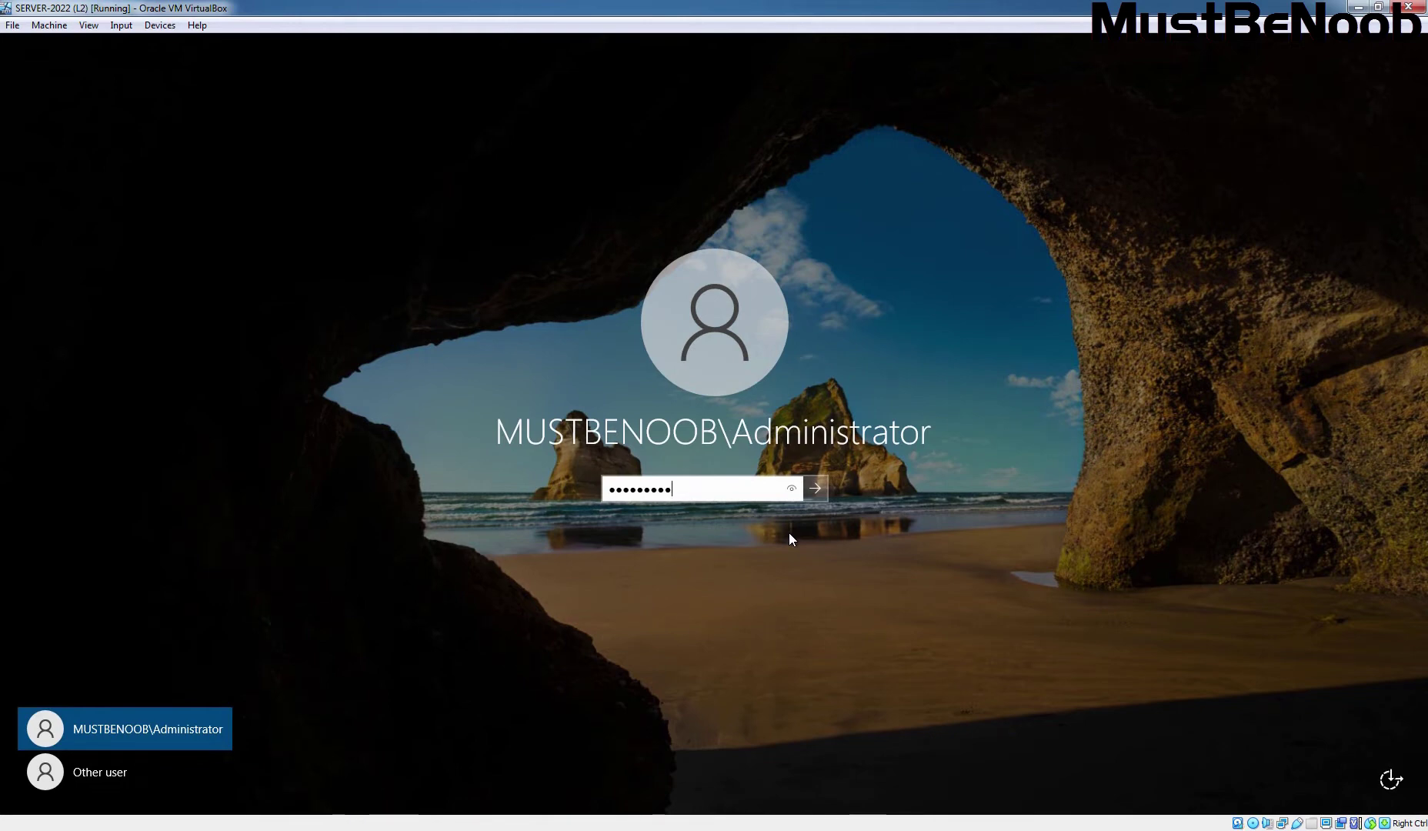
key(Return)
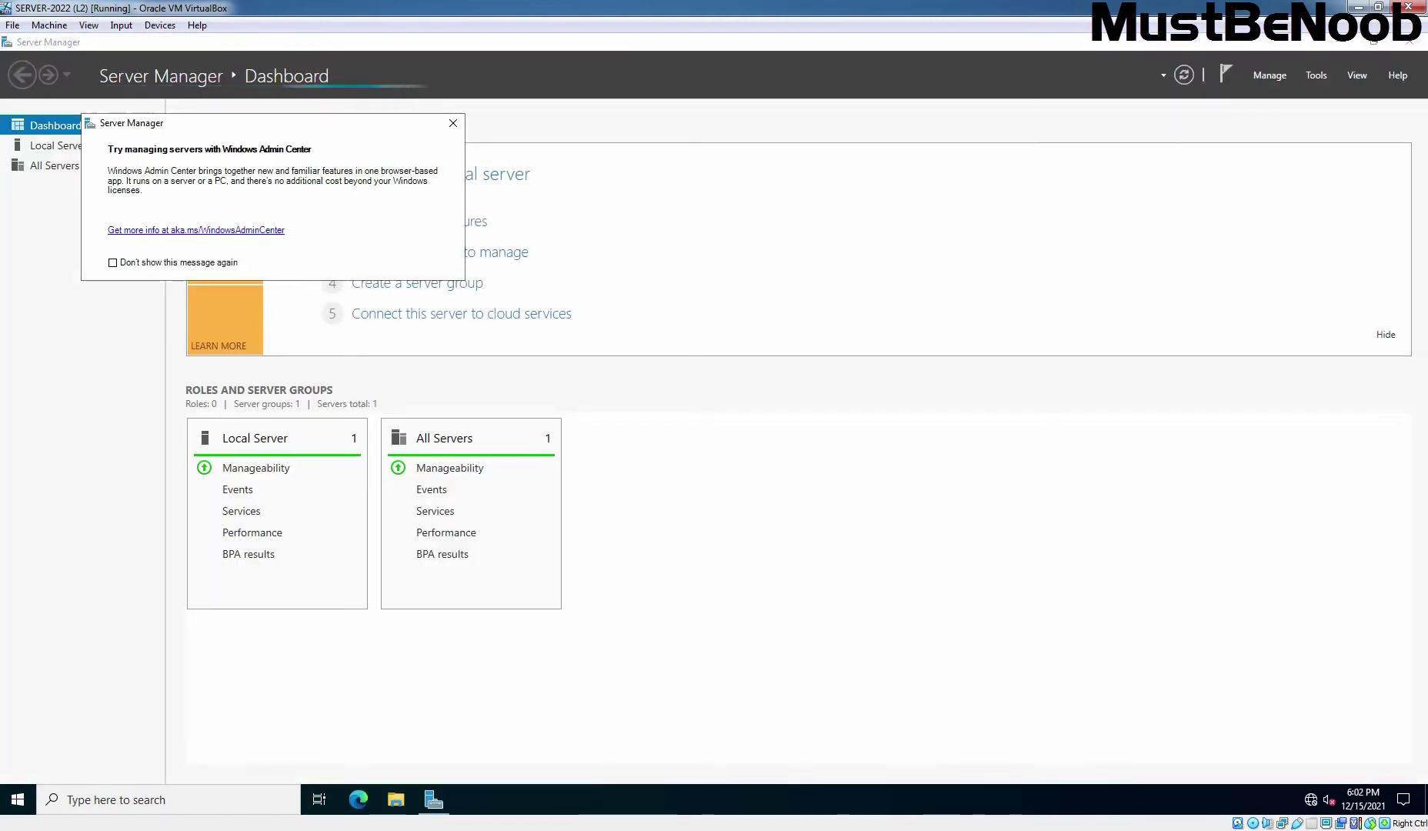
- Dismiss the Admin Center notice and advance the role-based installation wizard for DC1 to server roles
click(453, 123)
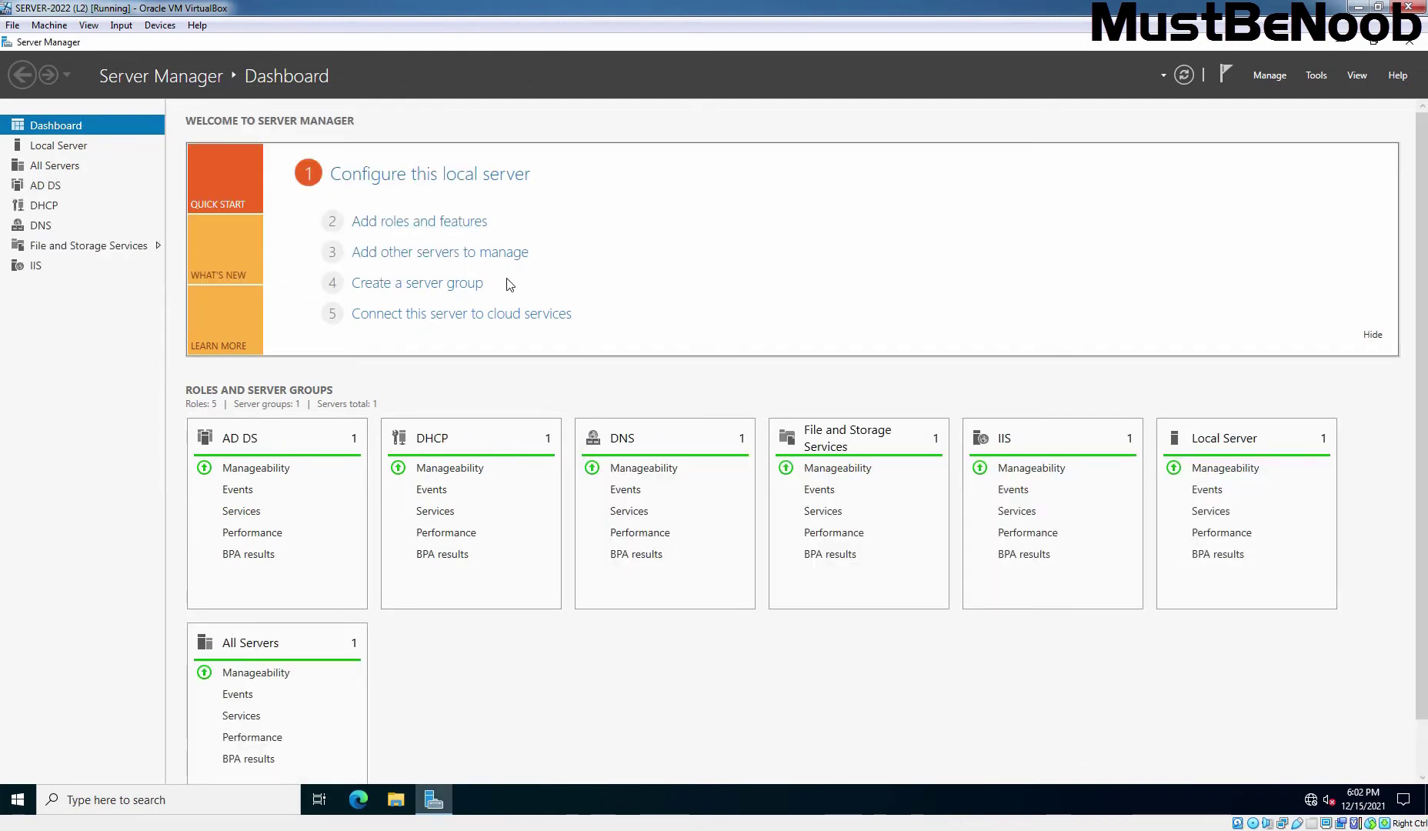
click(434, 224)
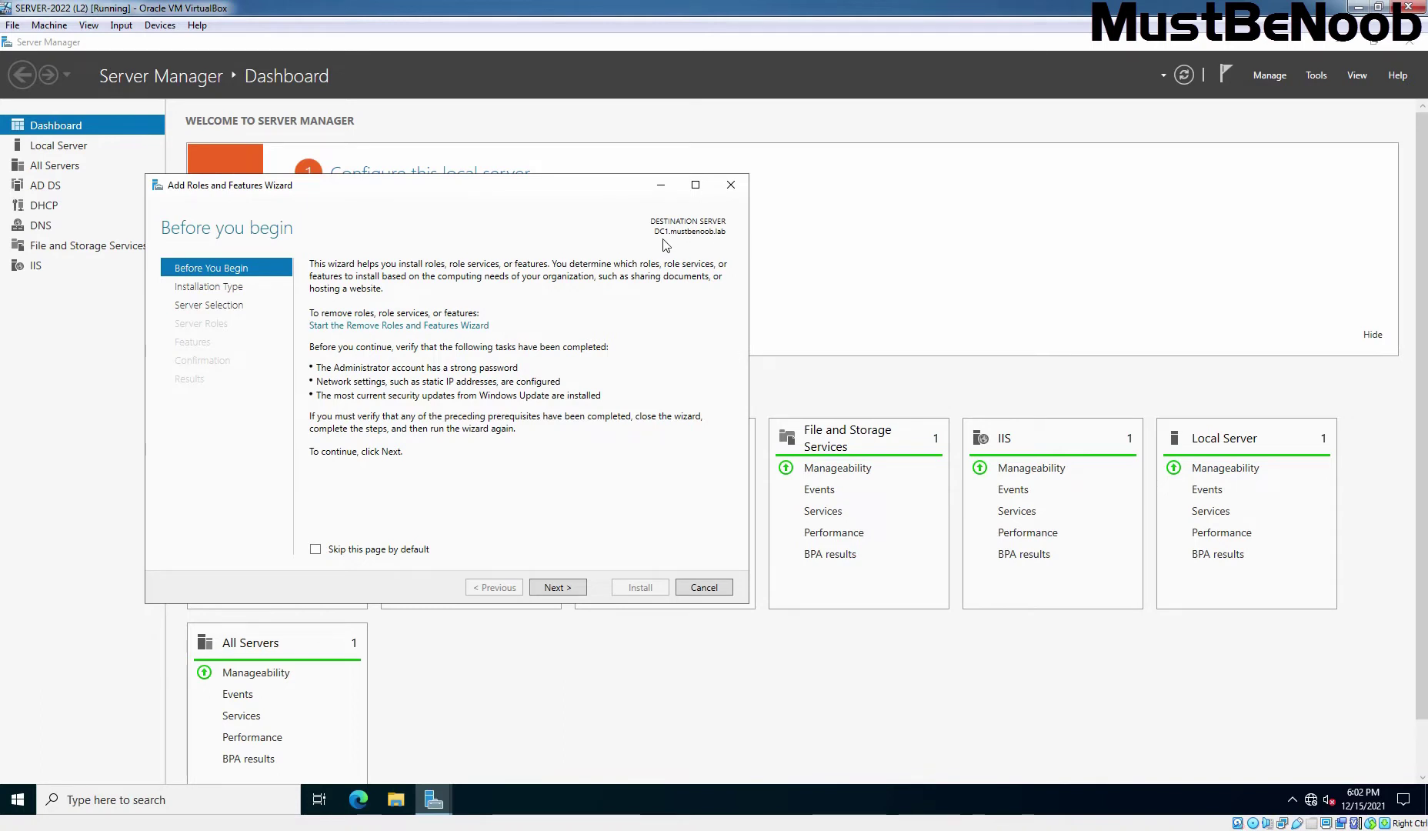
click(557, 588)
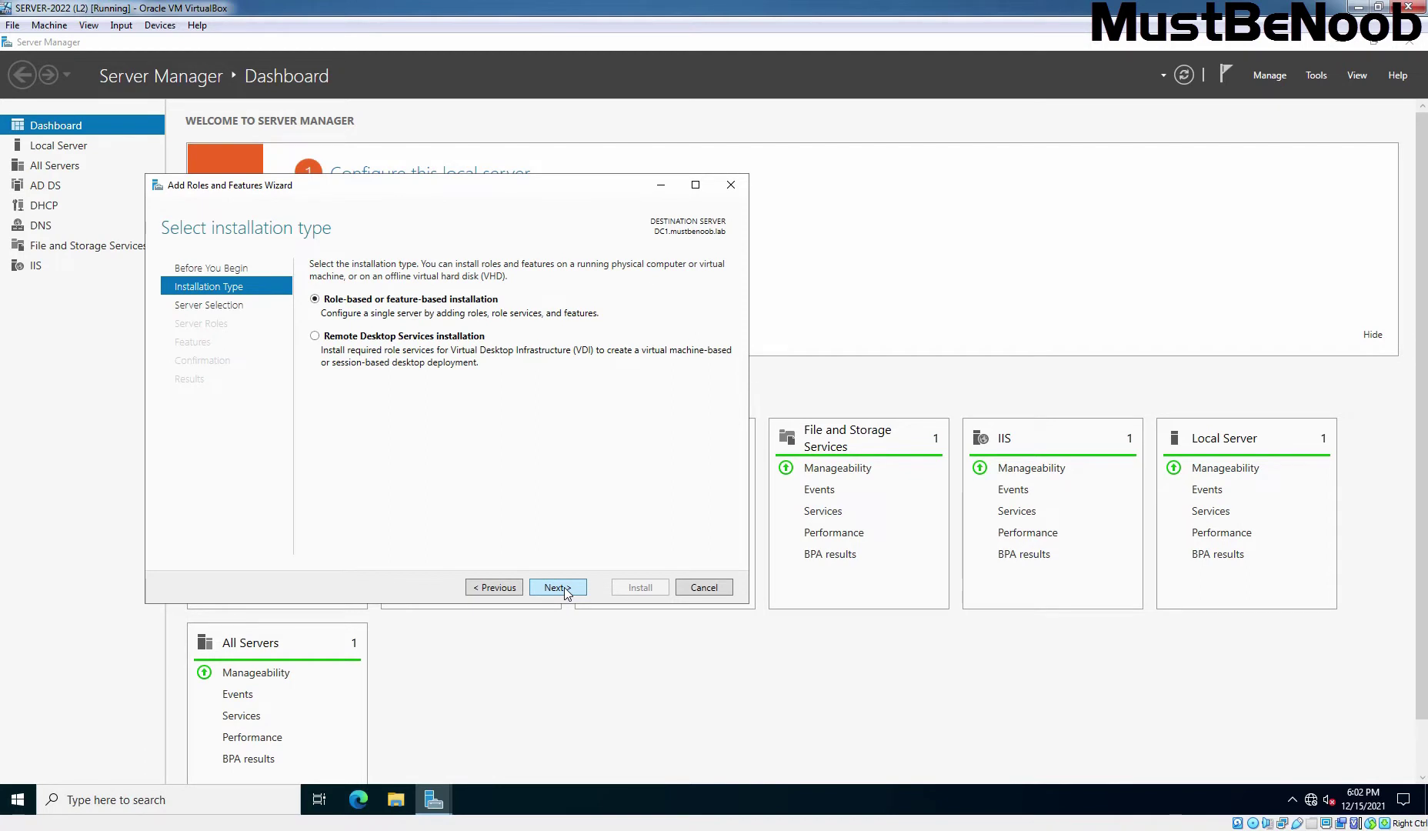
click(557, 588)
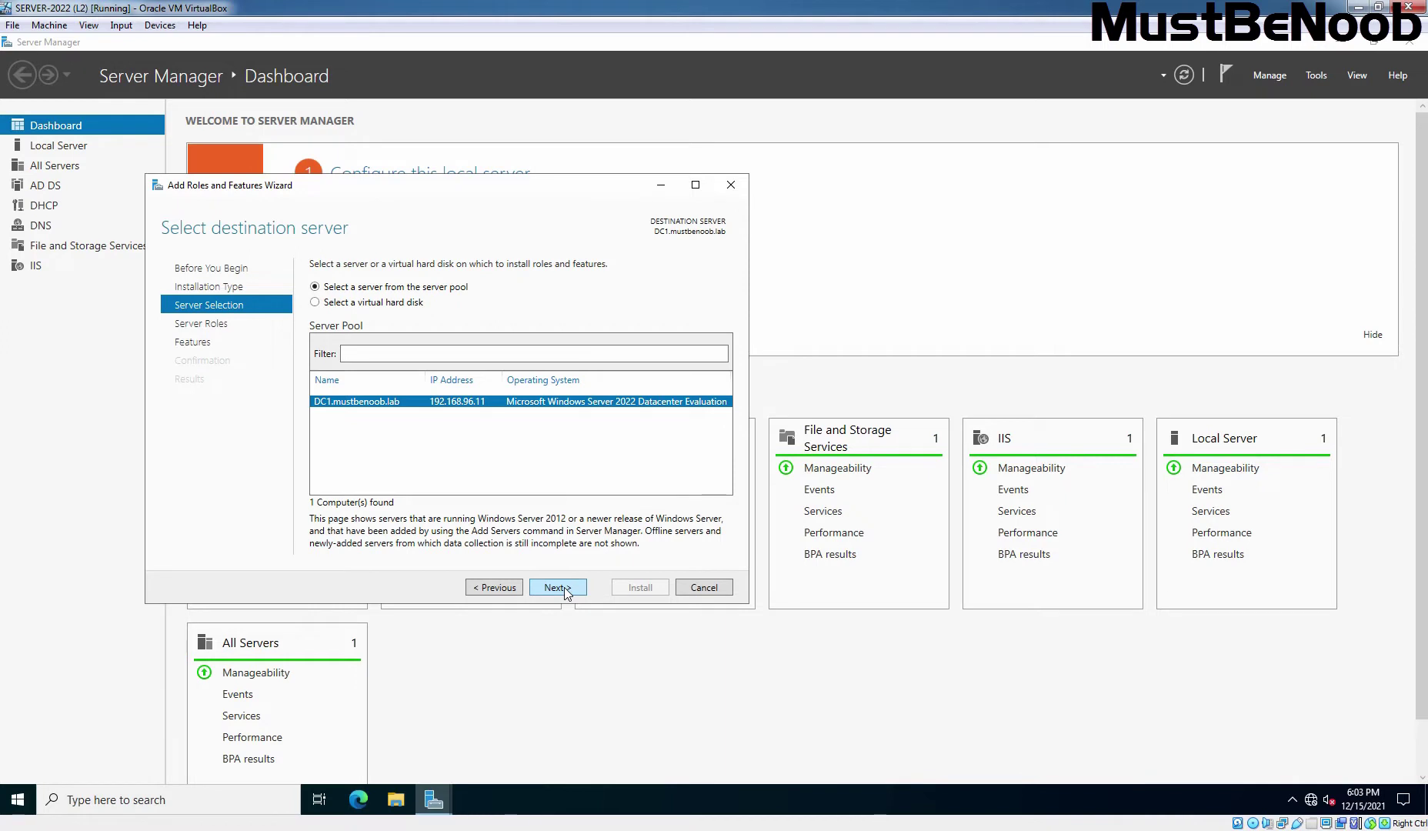
click(557, 588)
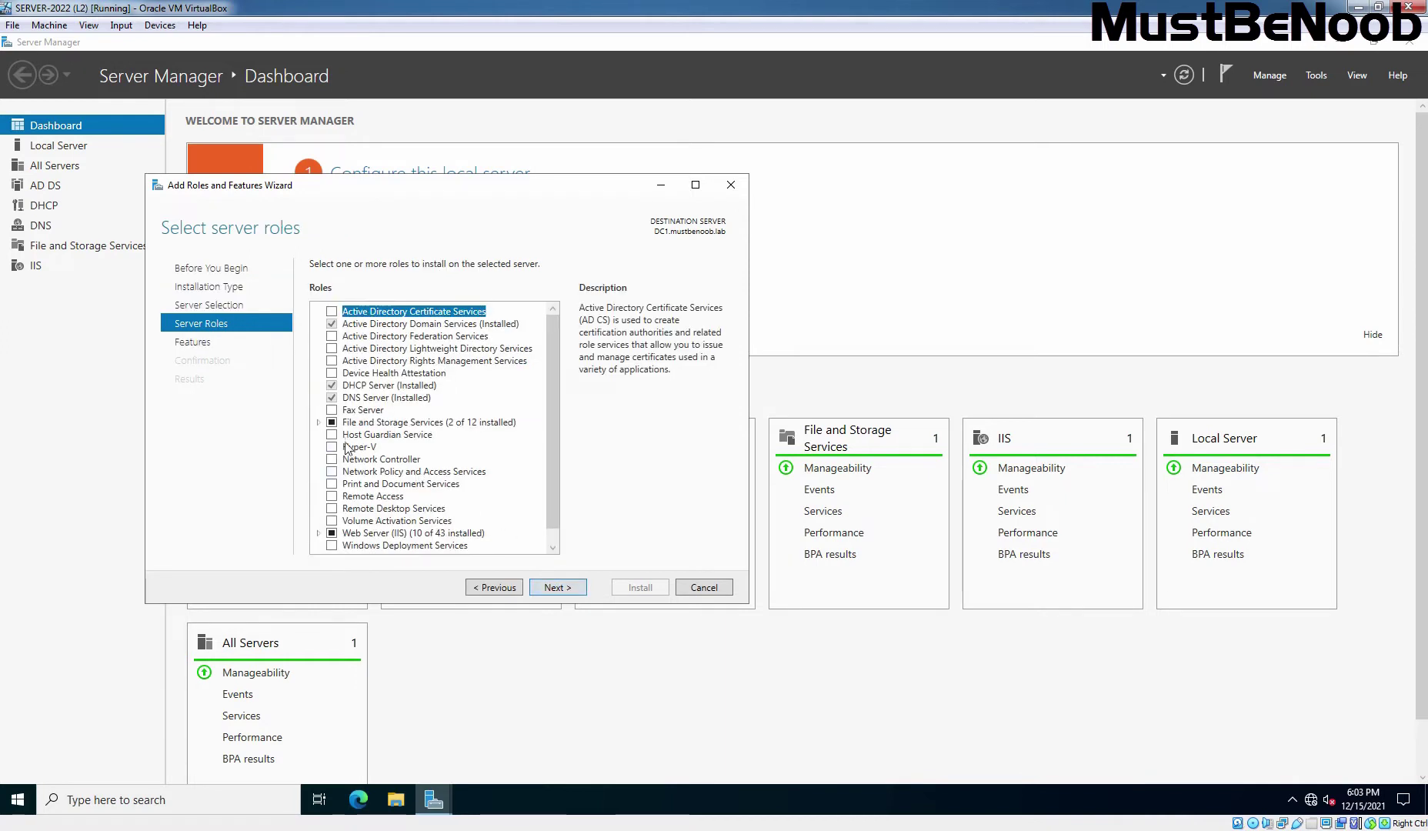
- Select Server for NFS under File and iSCSI Services, add its management tools, and install on DC1
click(318, 422)
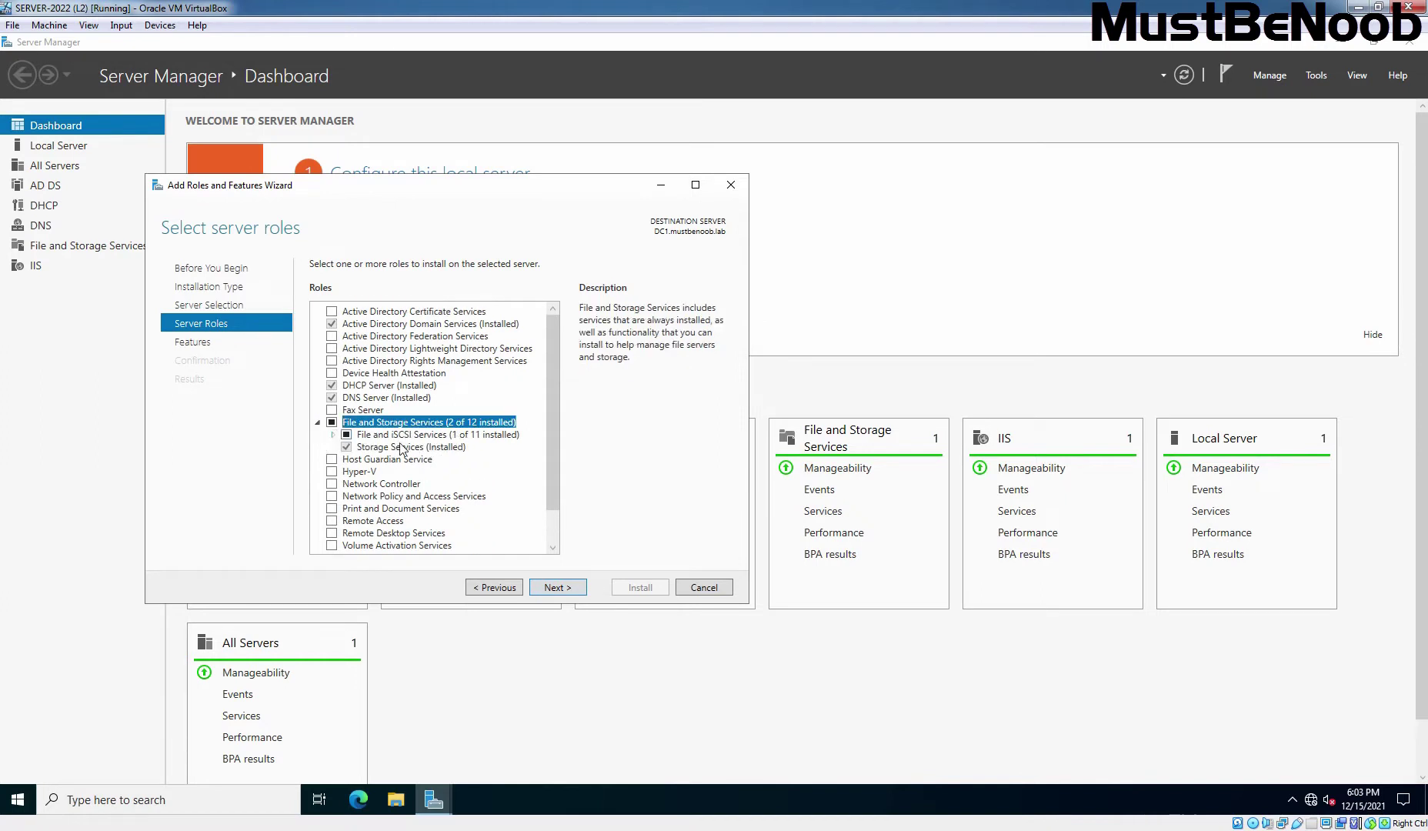
click(333, 434)
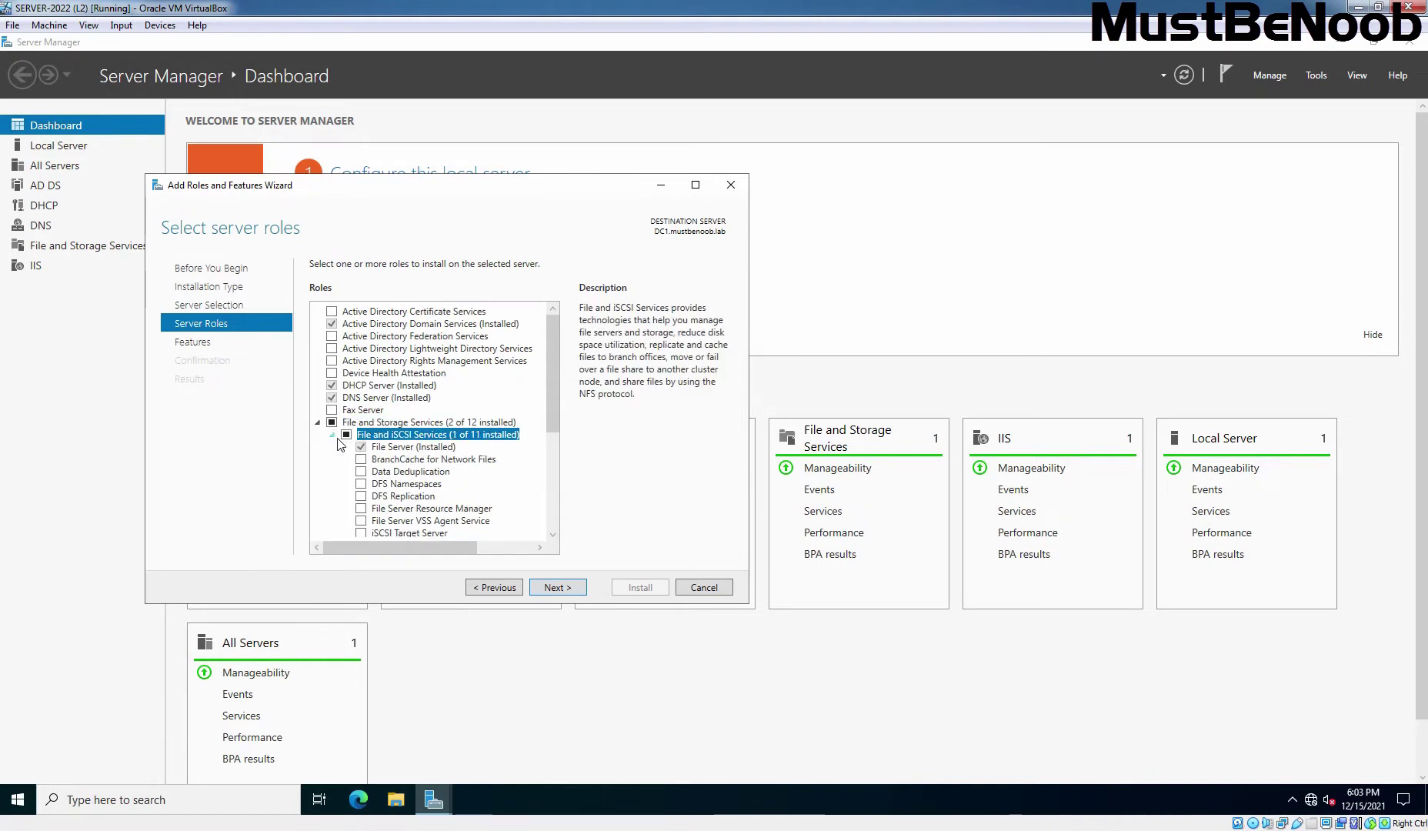
scroll(551, 409, down, 3)
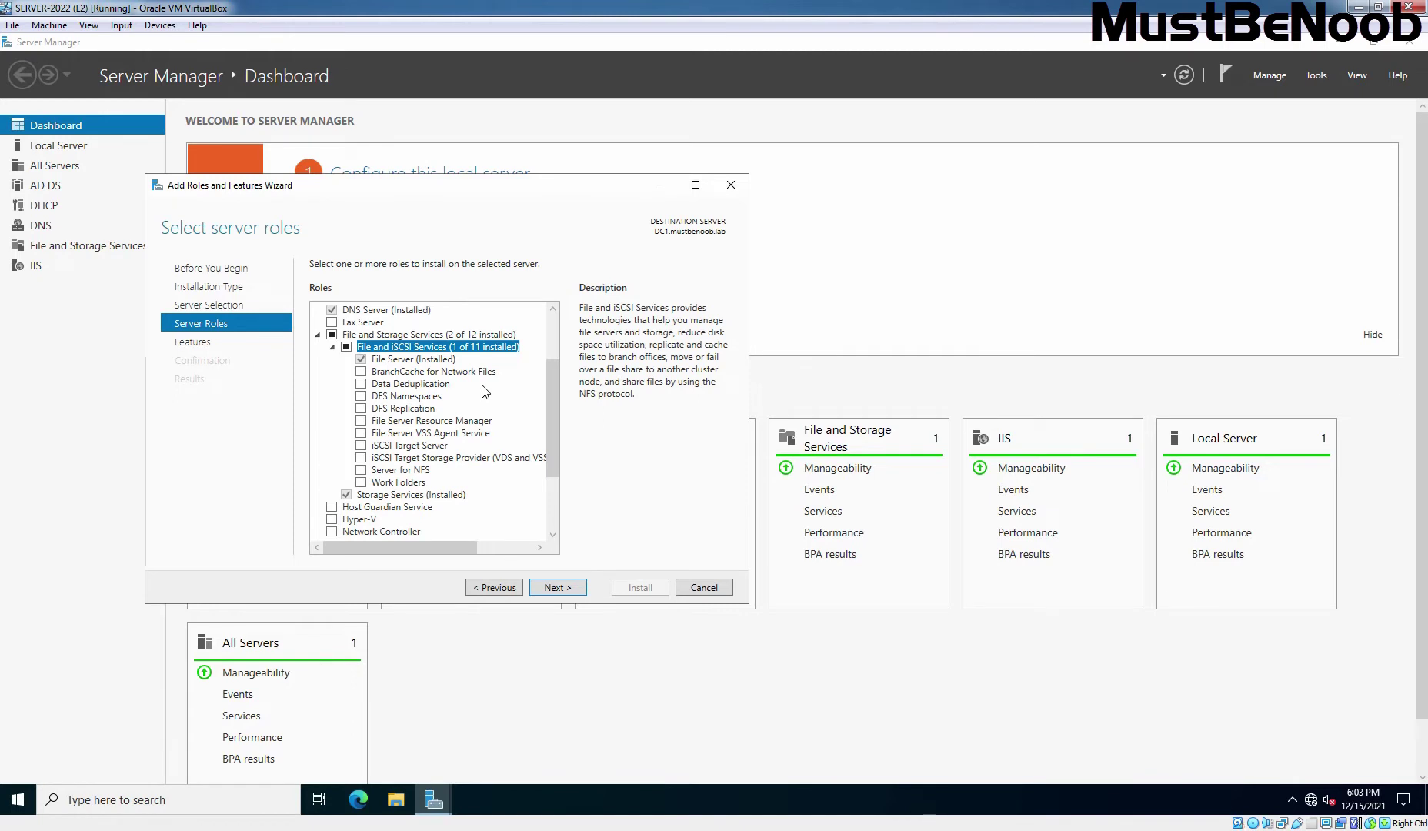
click(411, 472)
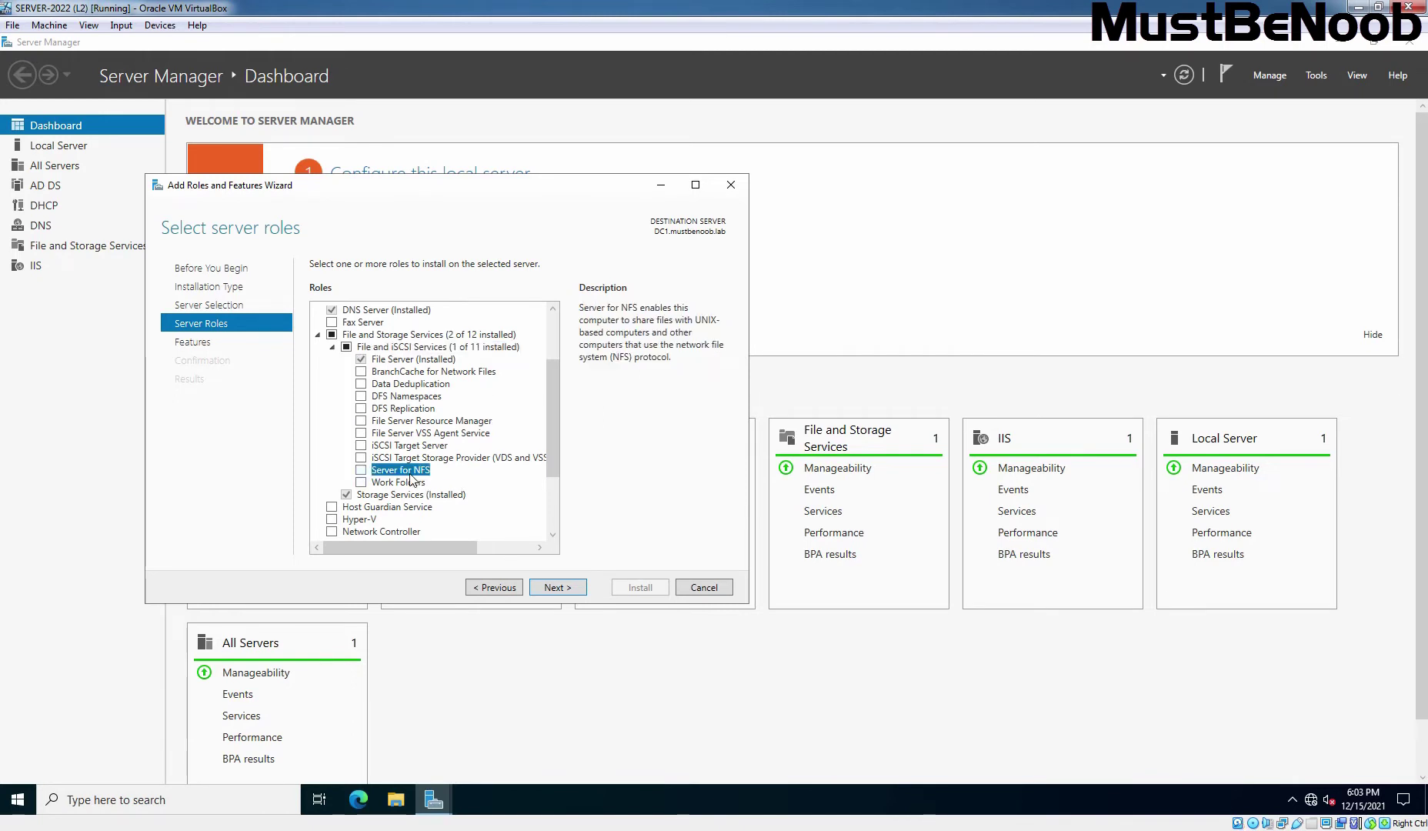
click(360, 470)
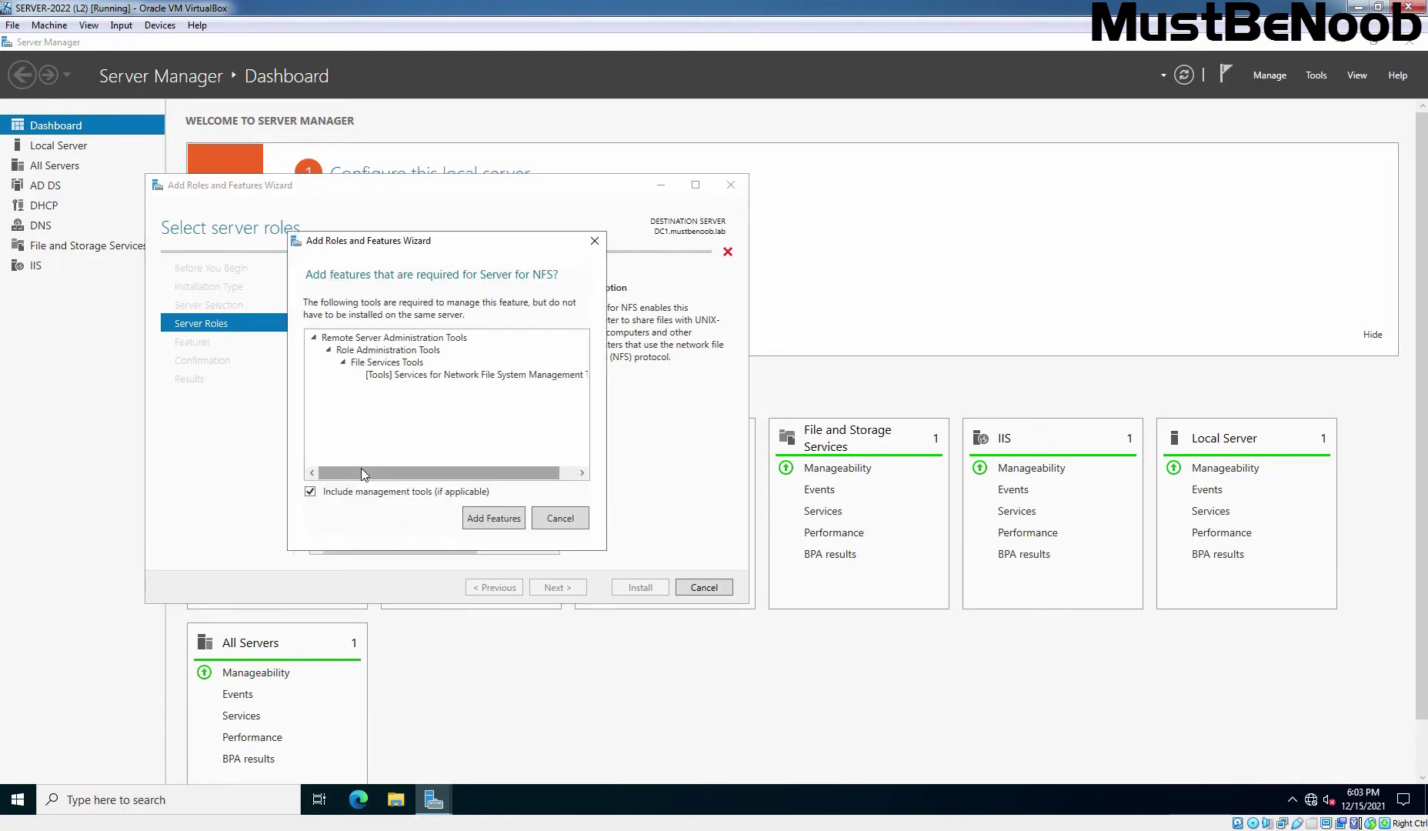
click(490, 520)
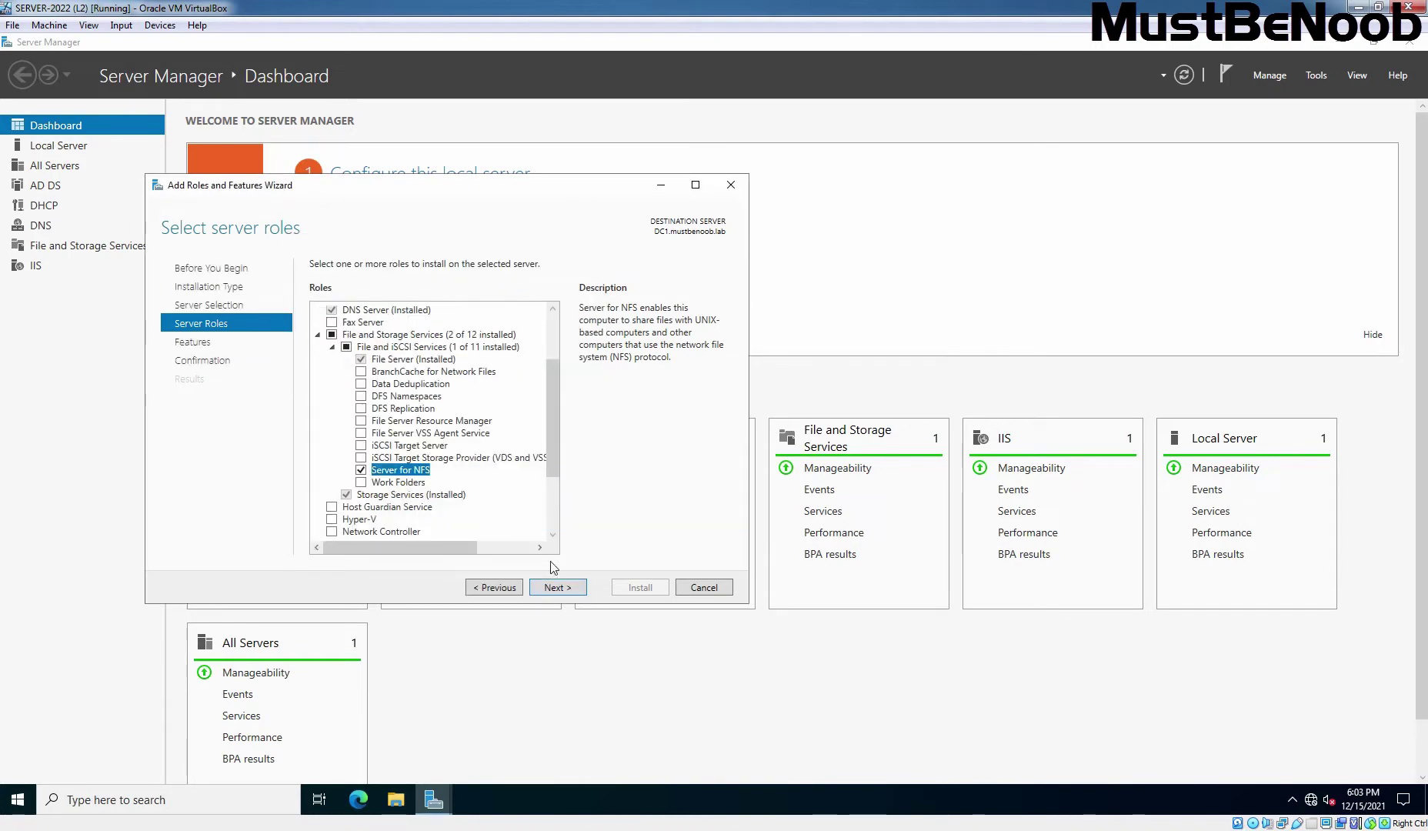
click(556, 590)
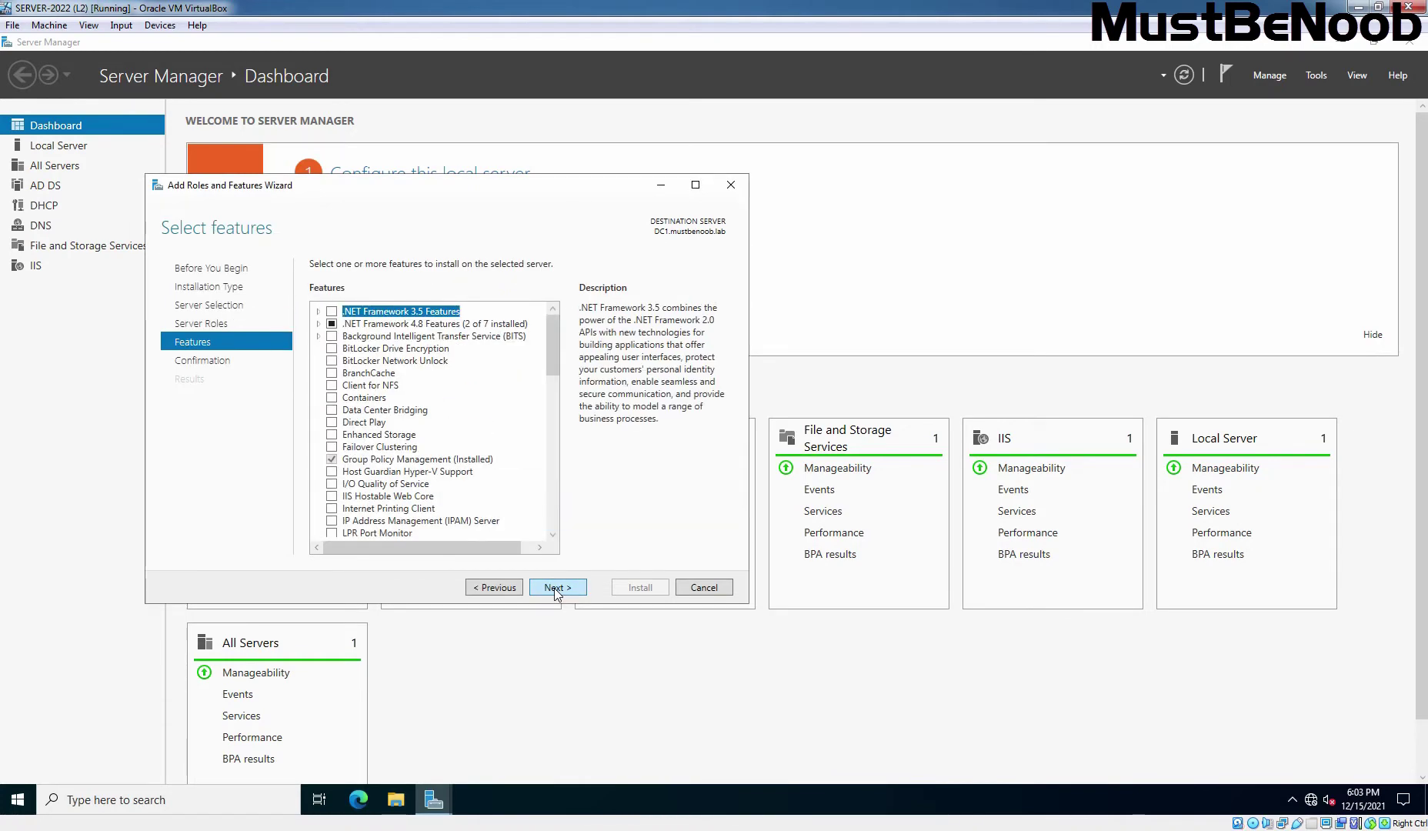
click(556, 588)
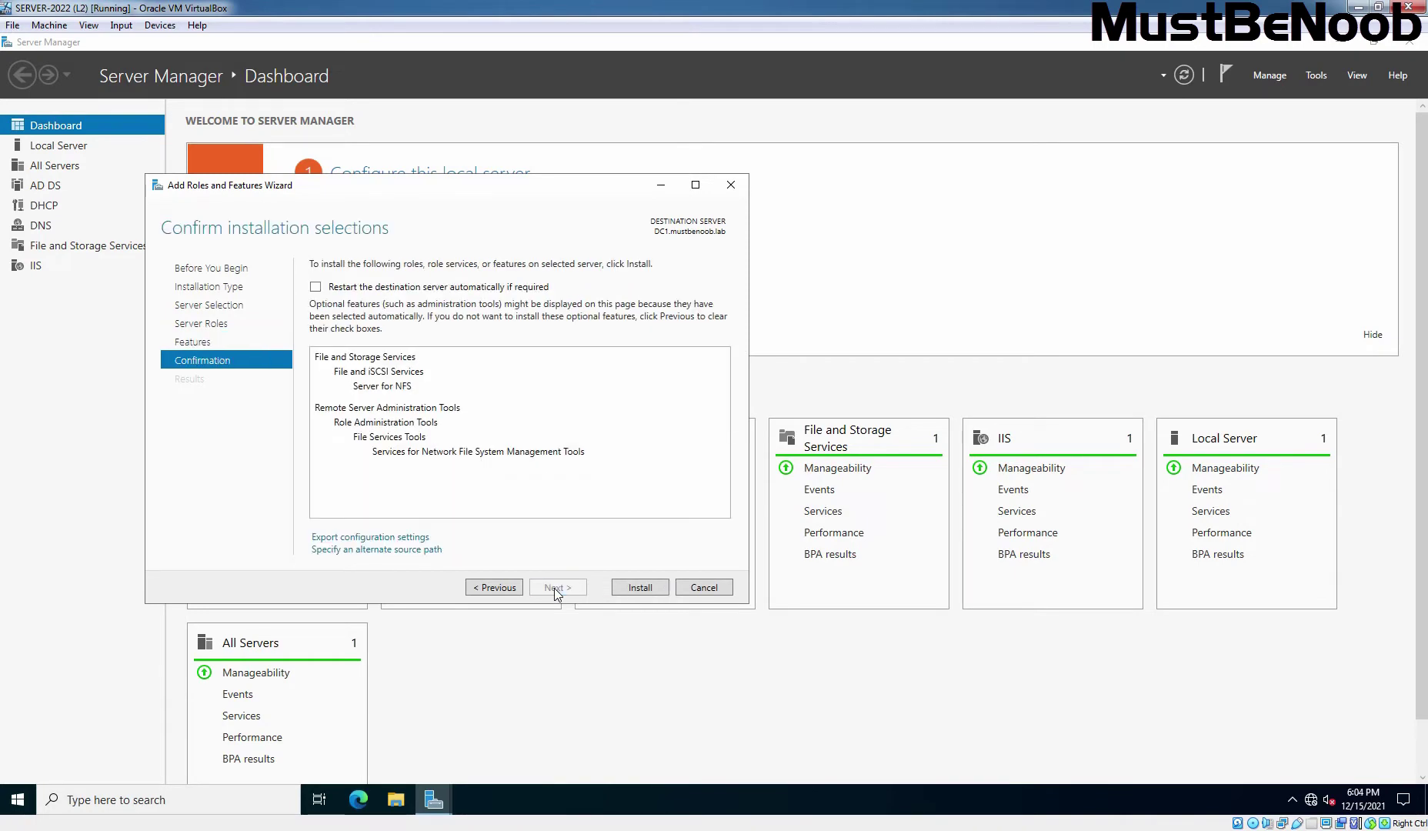
click(643, 590)
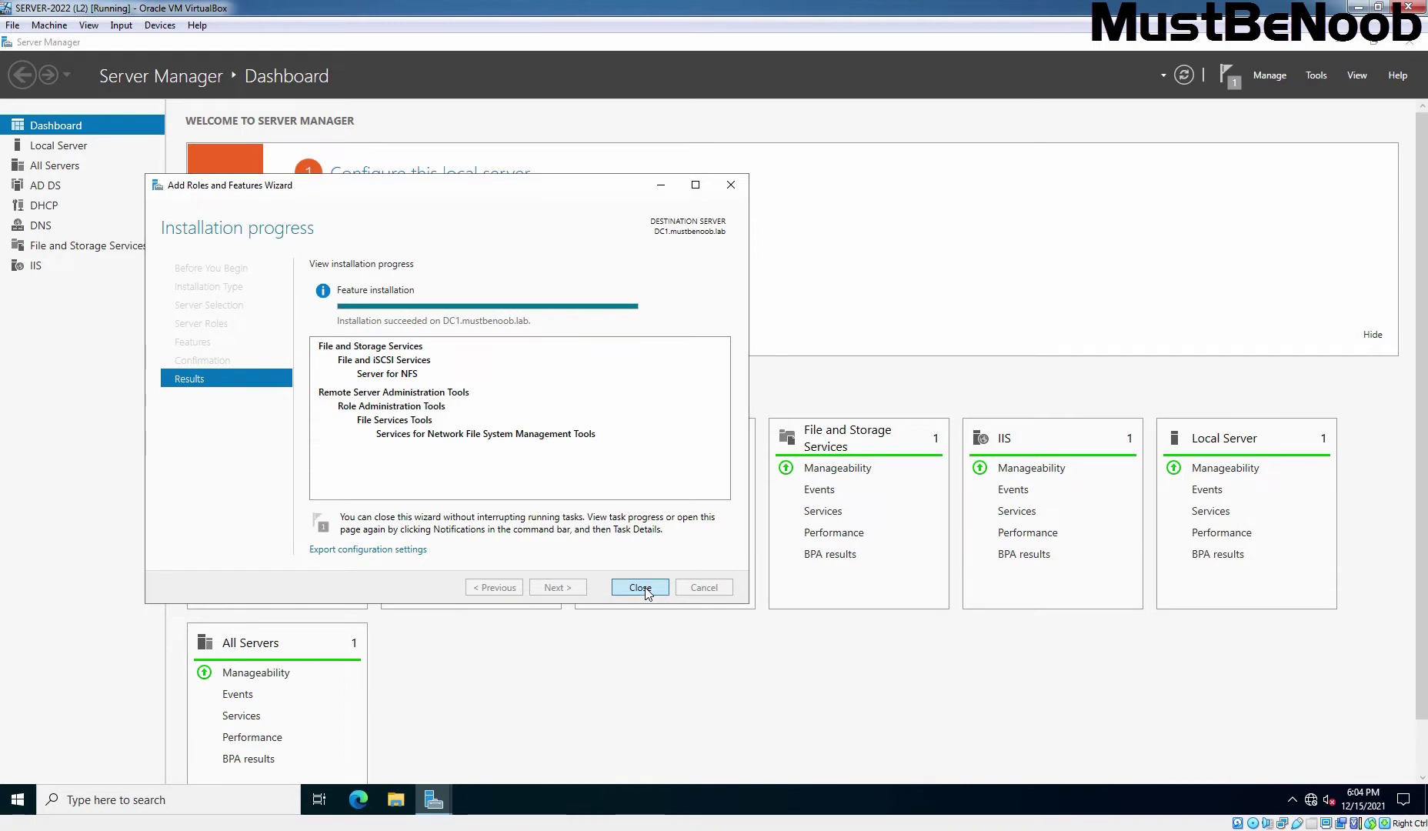
- Close the finished wizard and create a new TestNFSShare folder on Local Disk (C:)
click(640, 587)
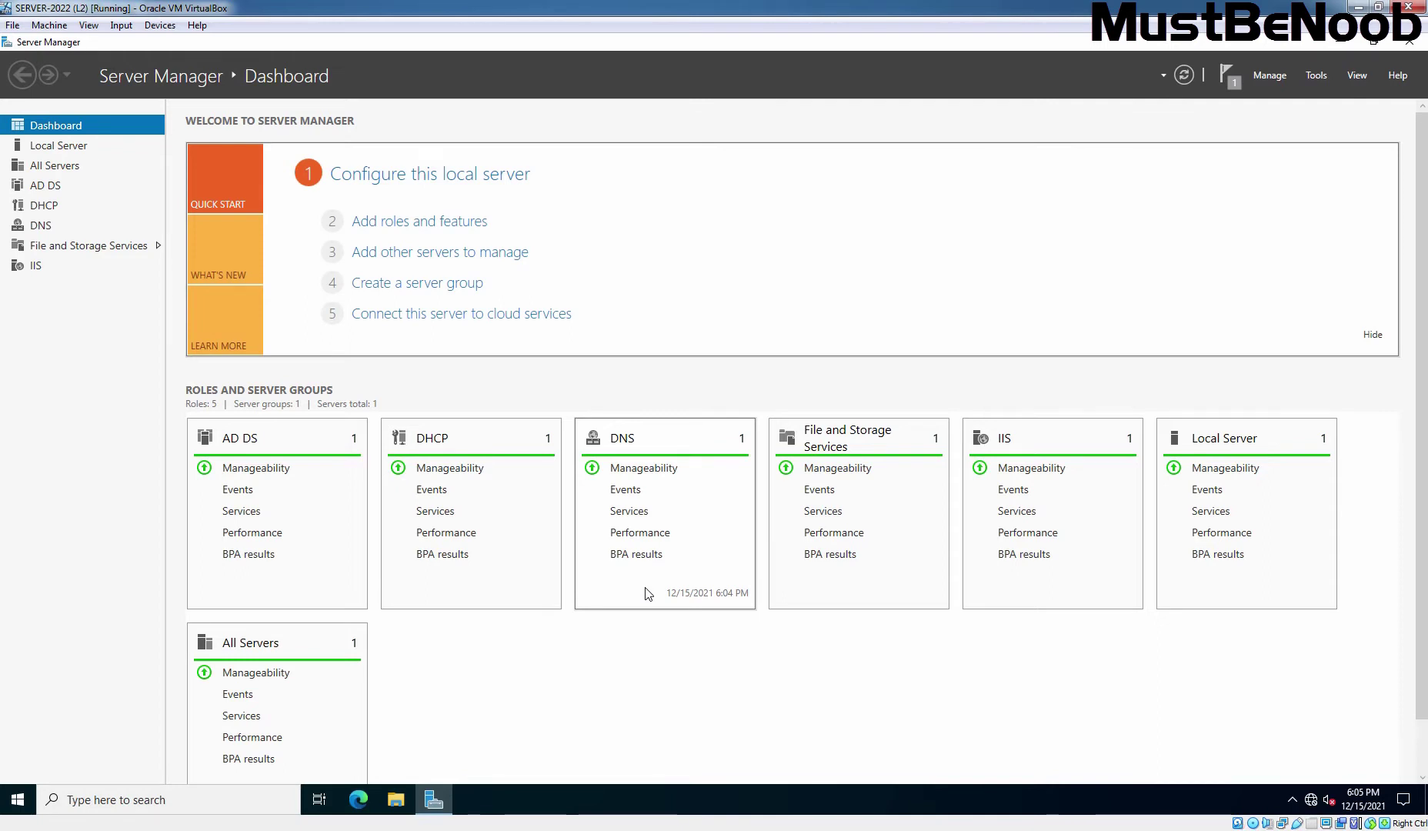
click(395, 800)
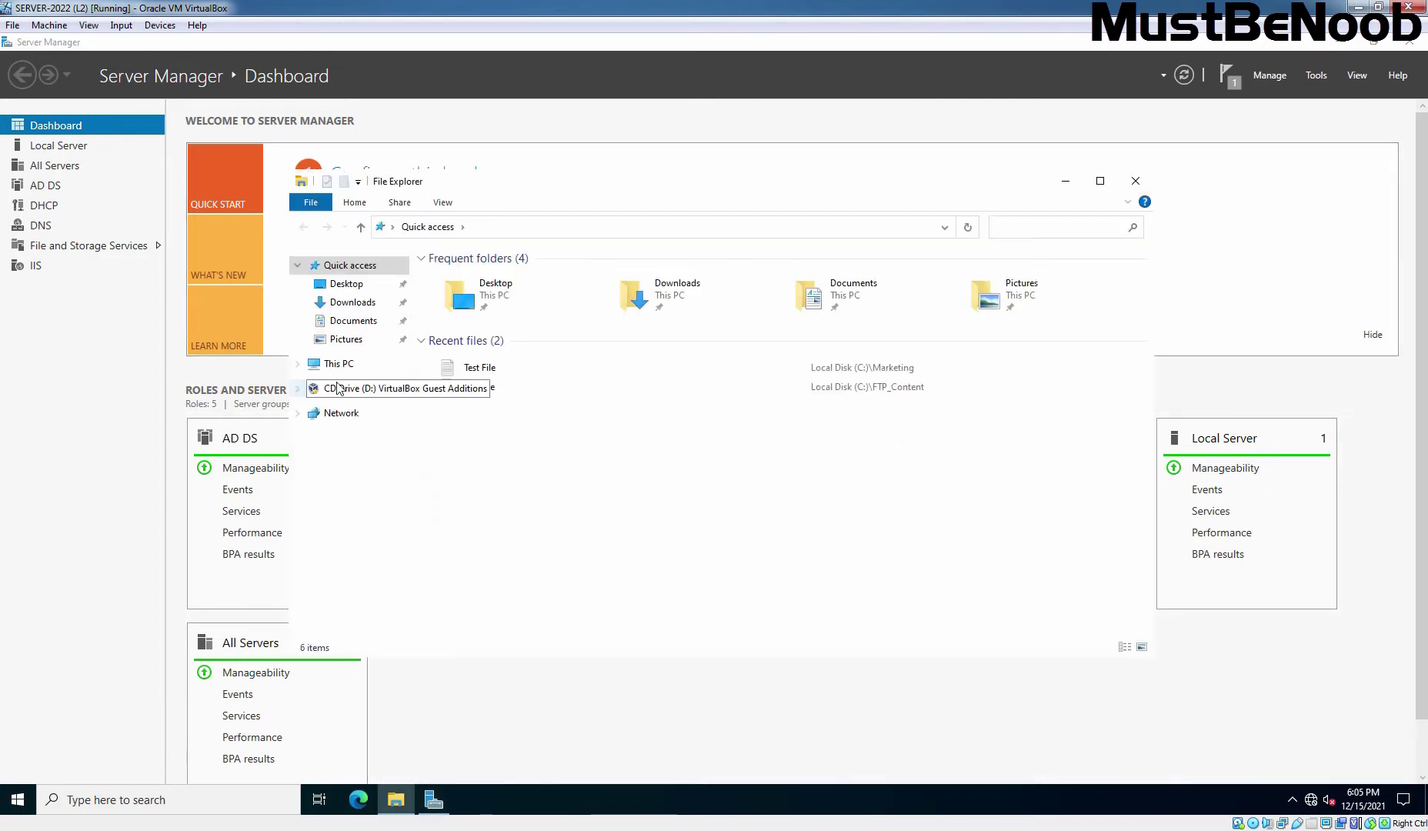
click(340, 368)
double_click(497, 462)
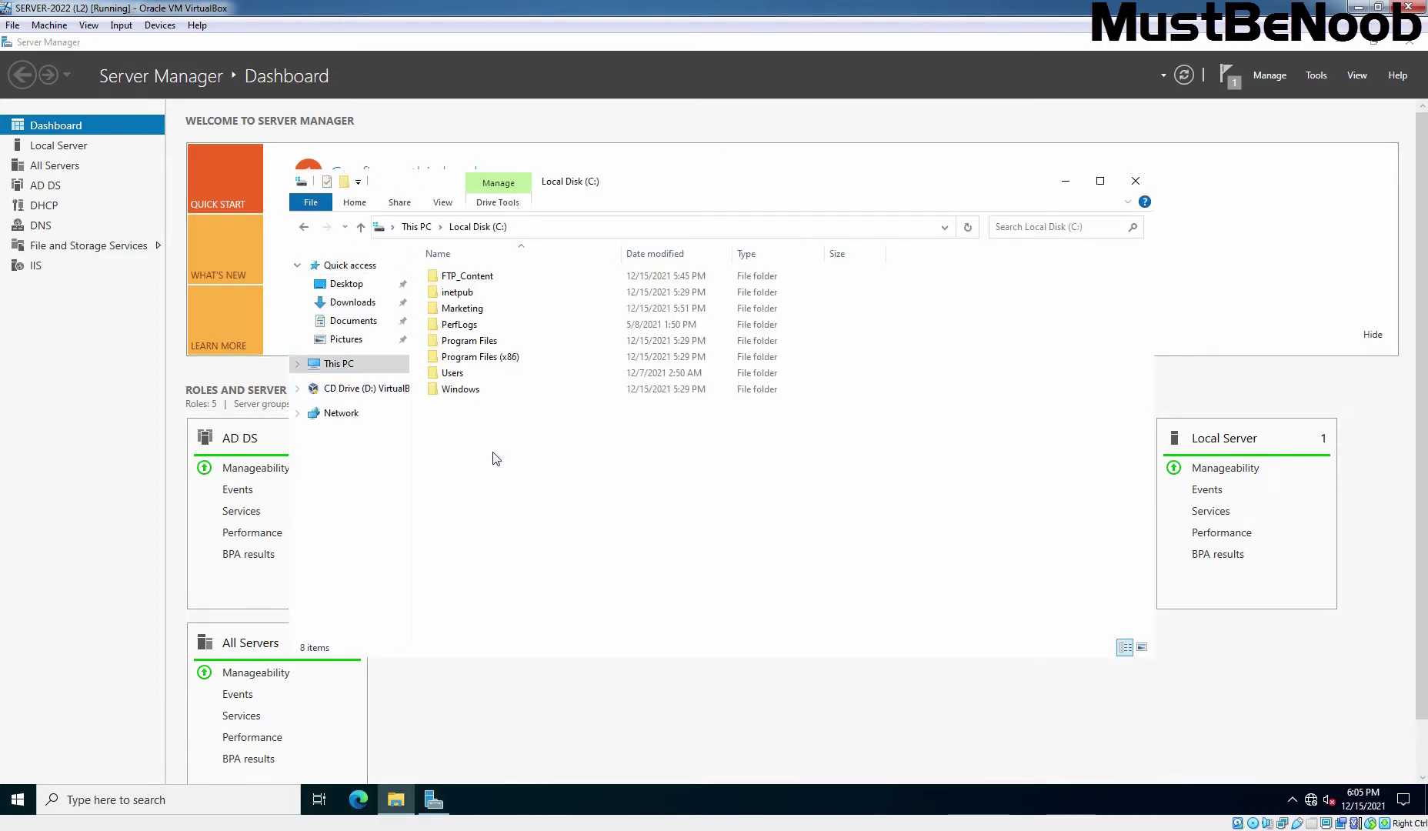
right_click(566, 463)
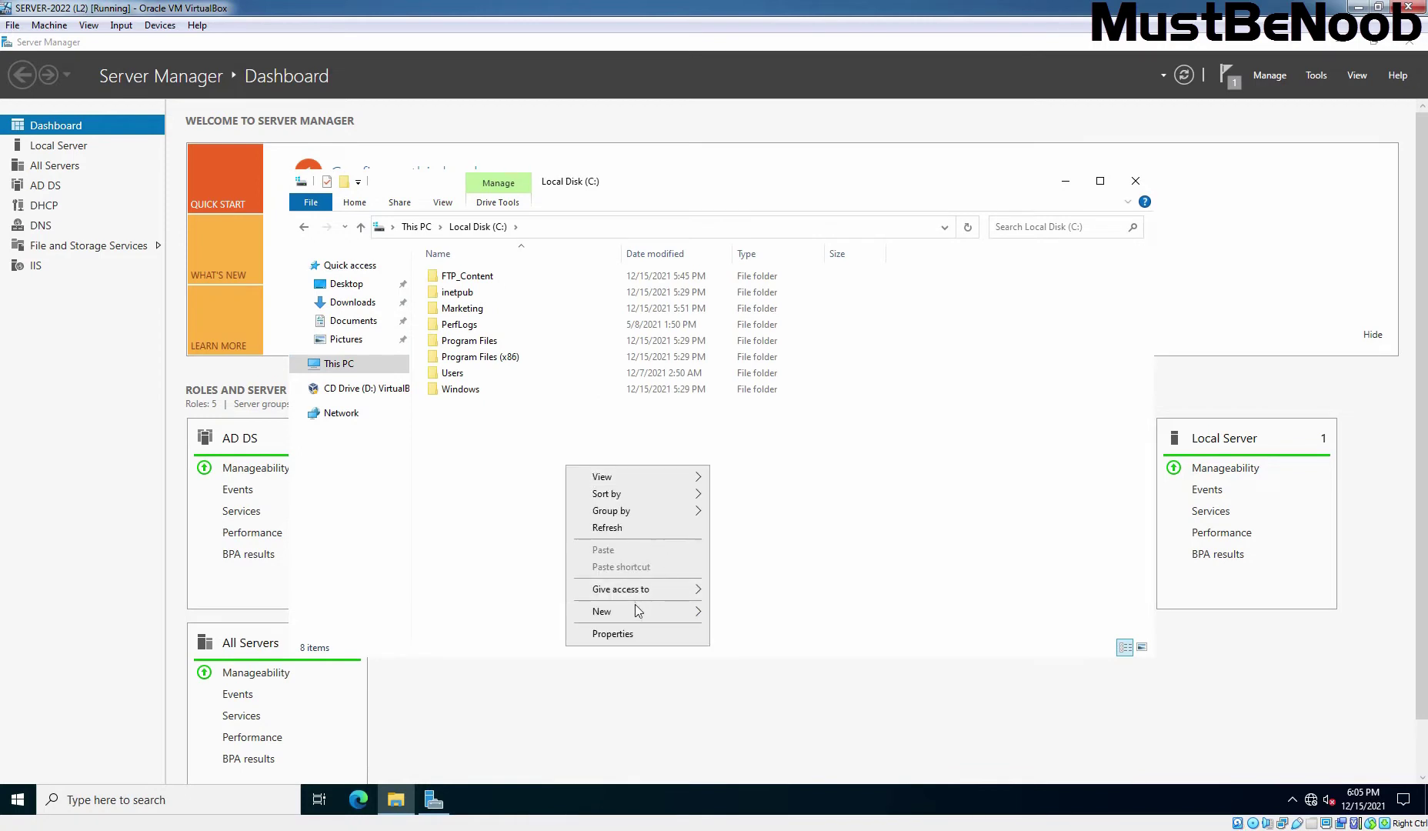
mouse_move(687, 612)
click(750, 612)
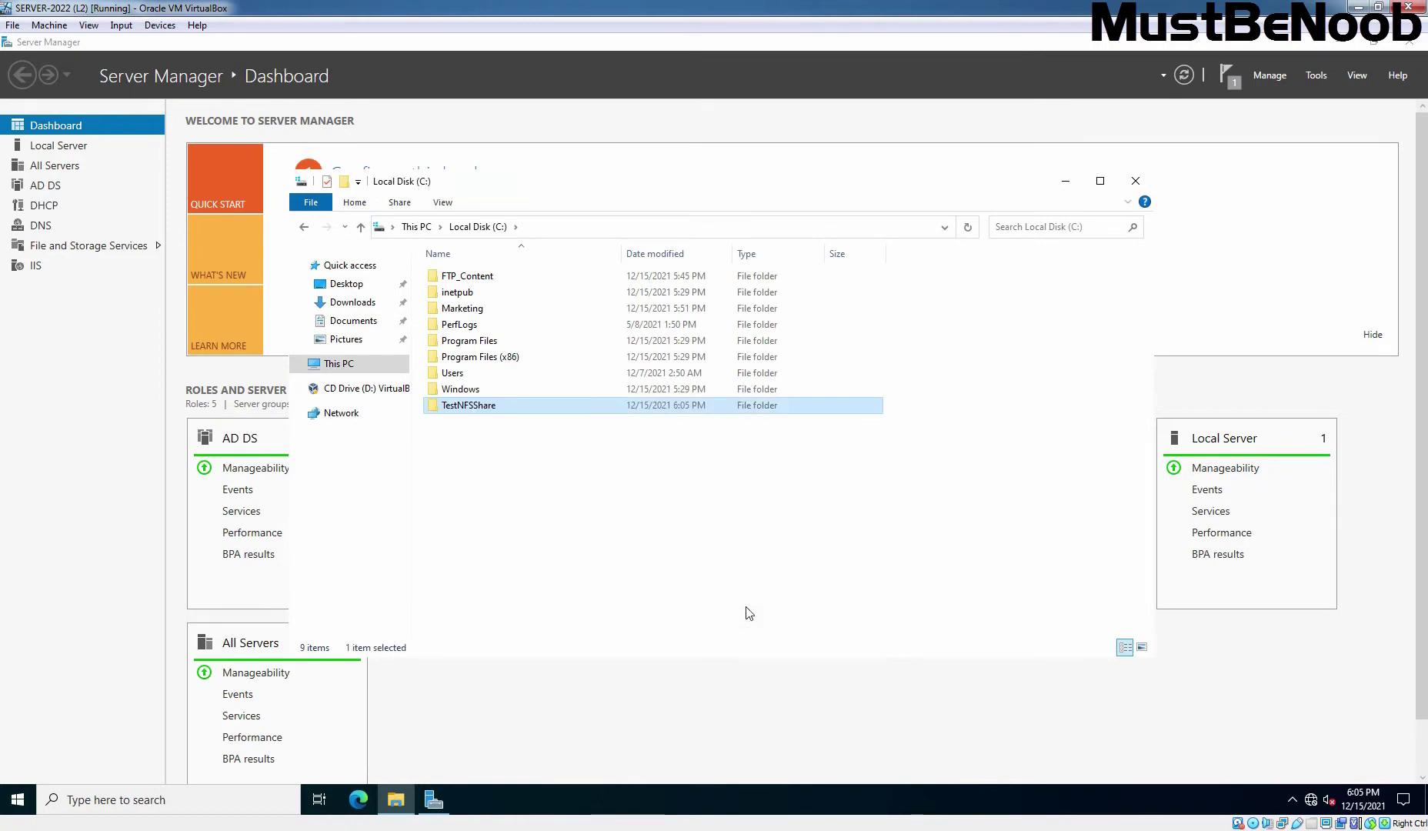
- Inside TestNFSShare, create a text file 'Test File' reading 'Can you read it?' and save it
double_click(469, 408)
right_click(494, 325)
mouse_move(635, 513)
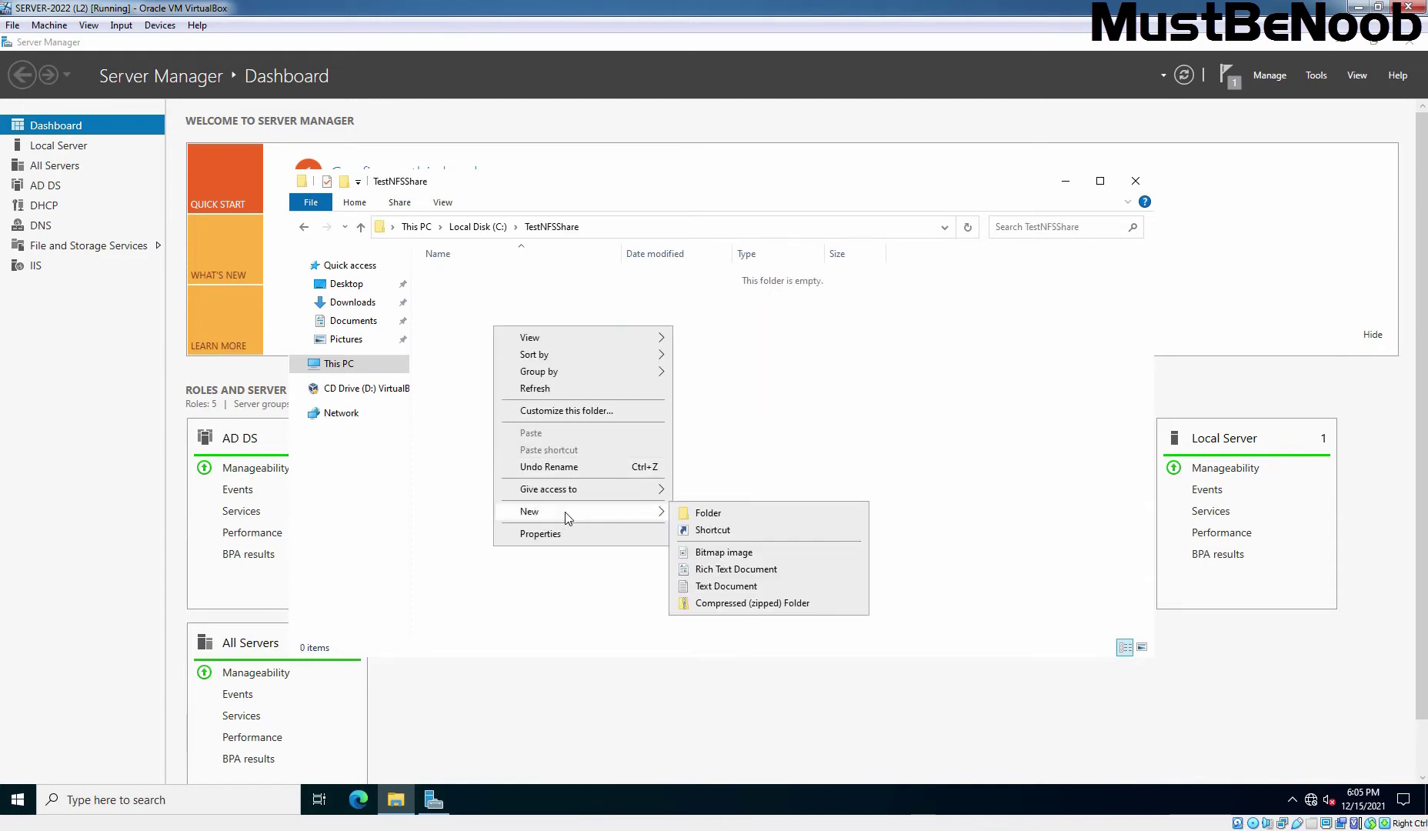
click(706, 590)
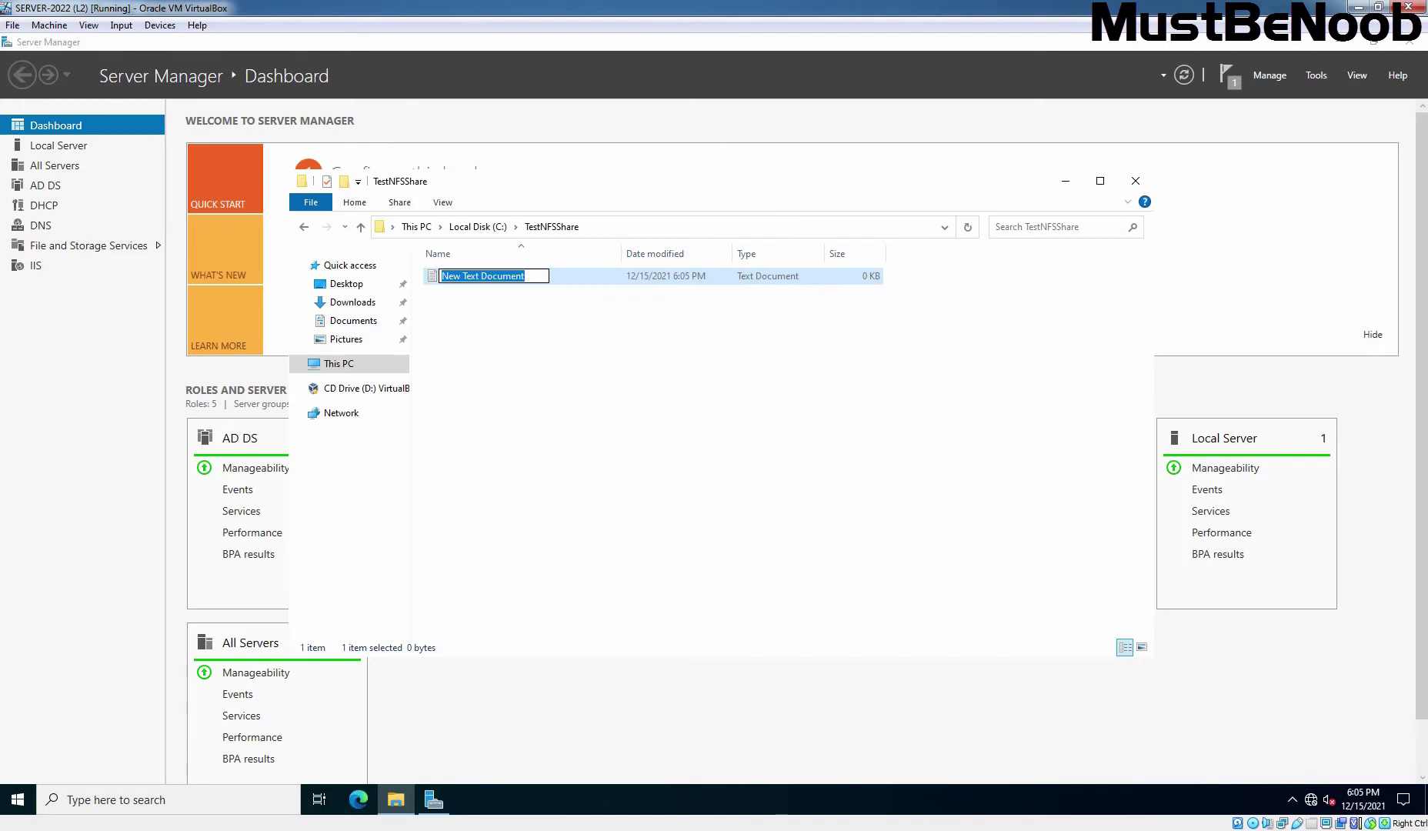
text(Test File)
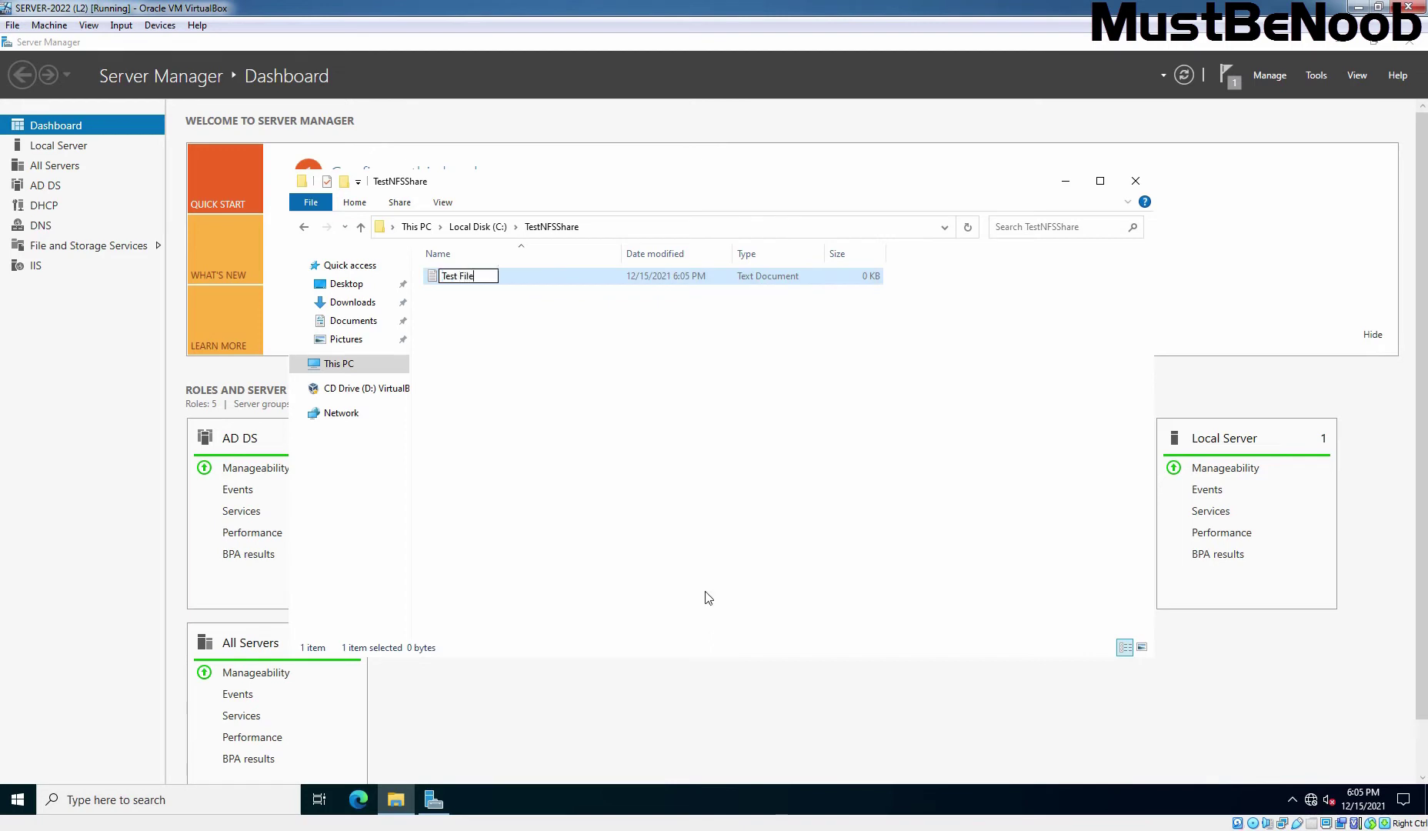
key(Return)
key(Return)
text(Can you r)
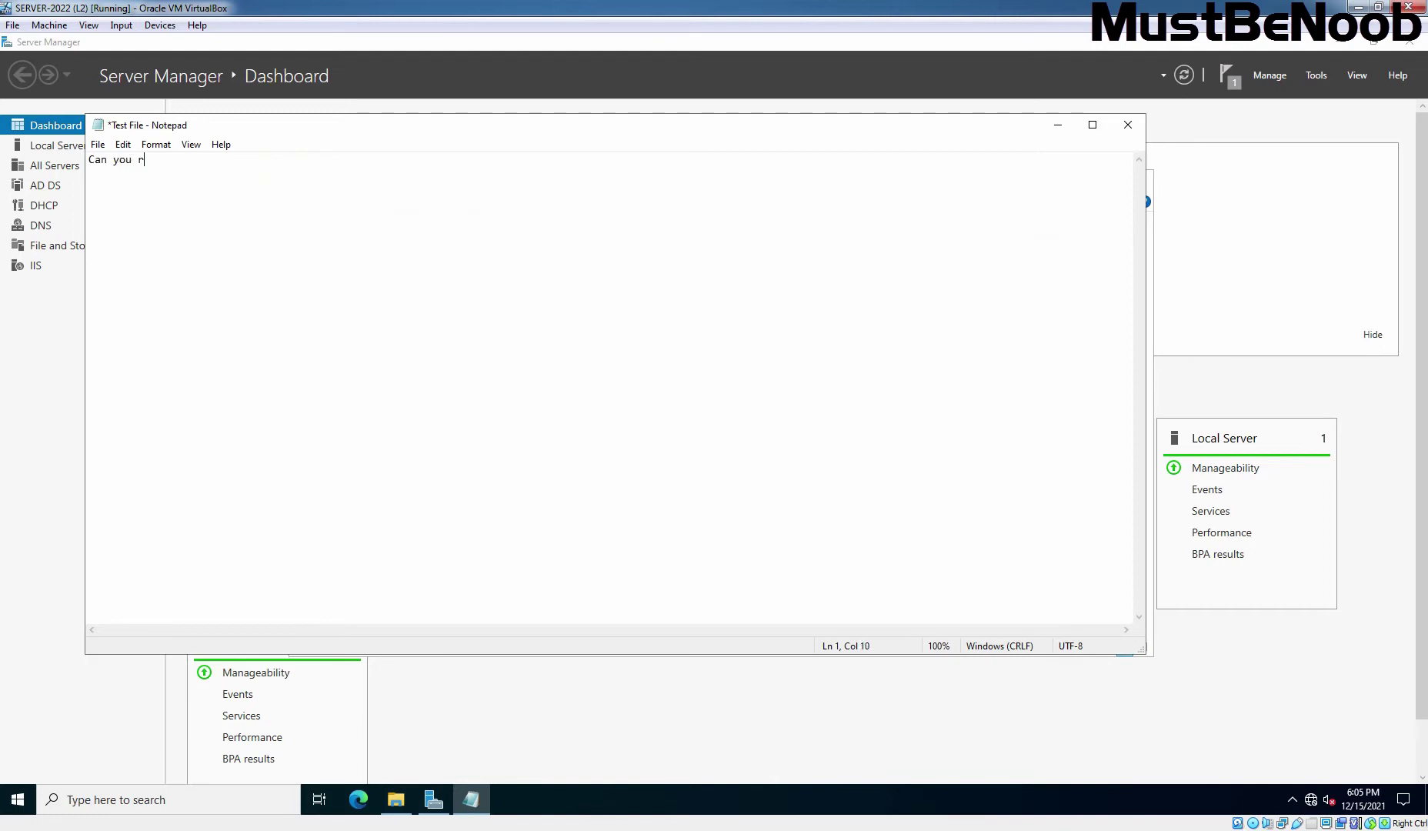
text(ead it?)
click(1128, 125)
click(668, 428)
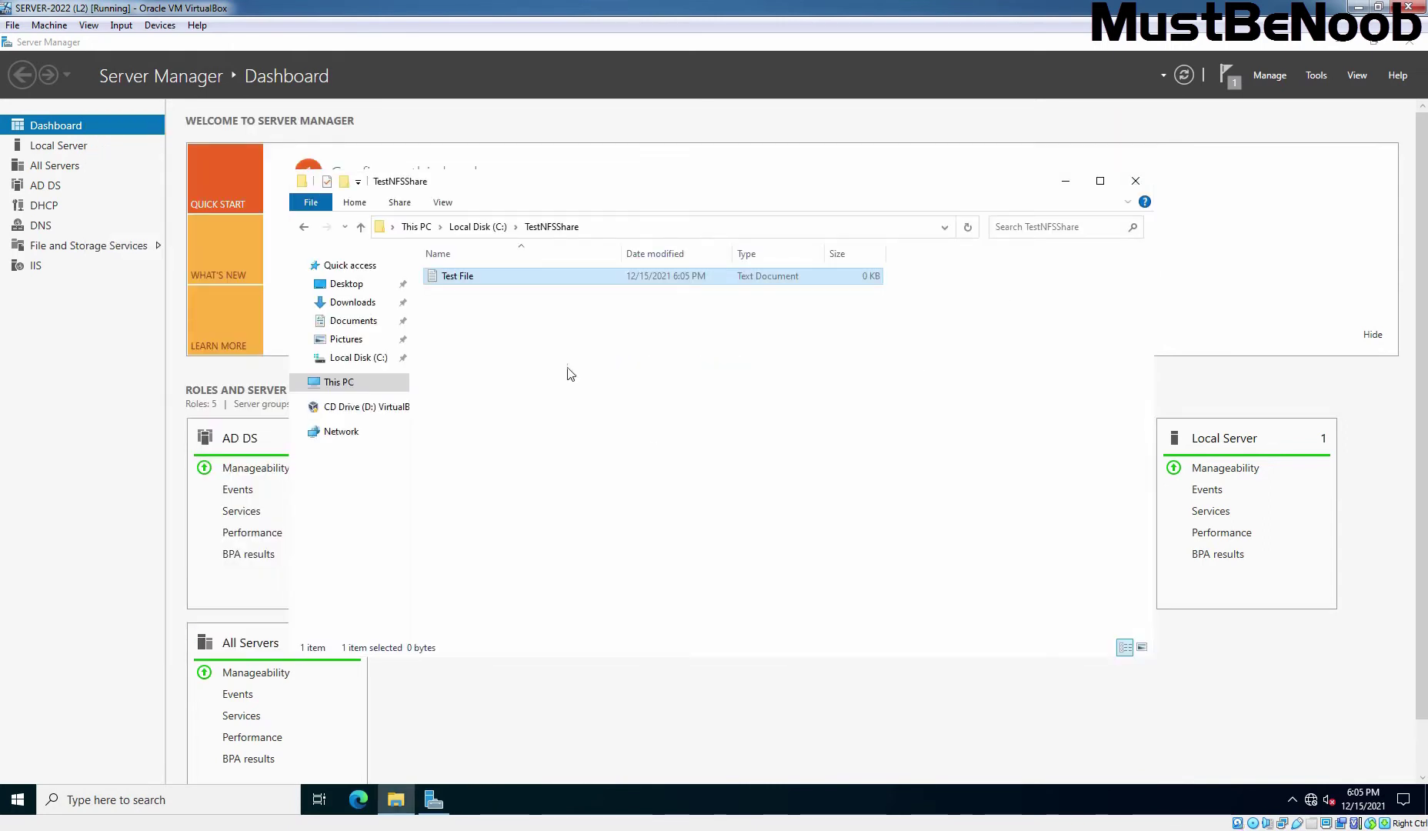
click(481, 228)
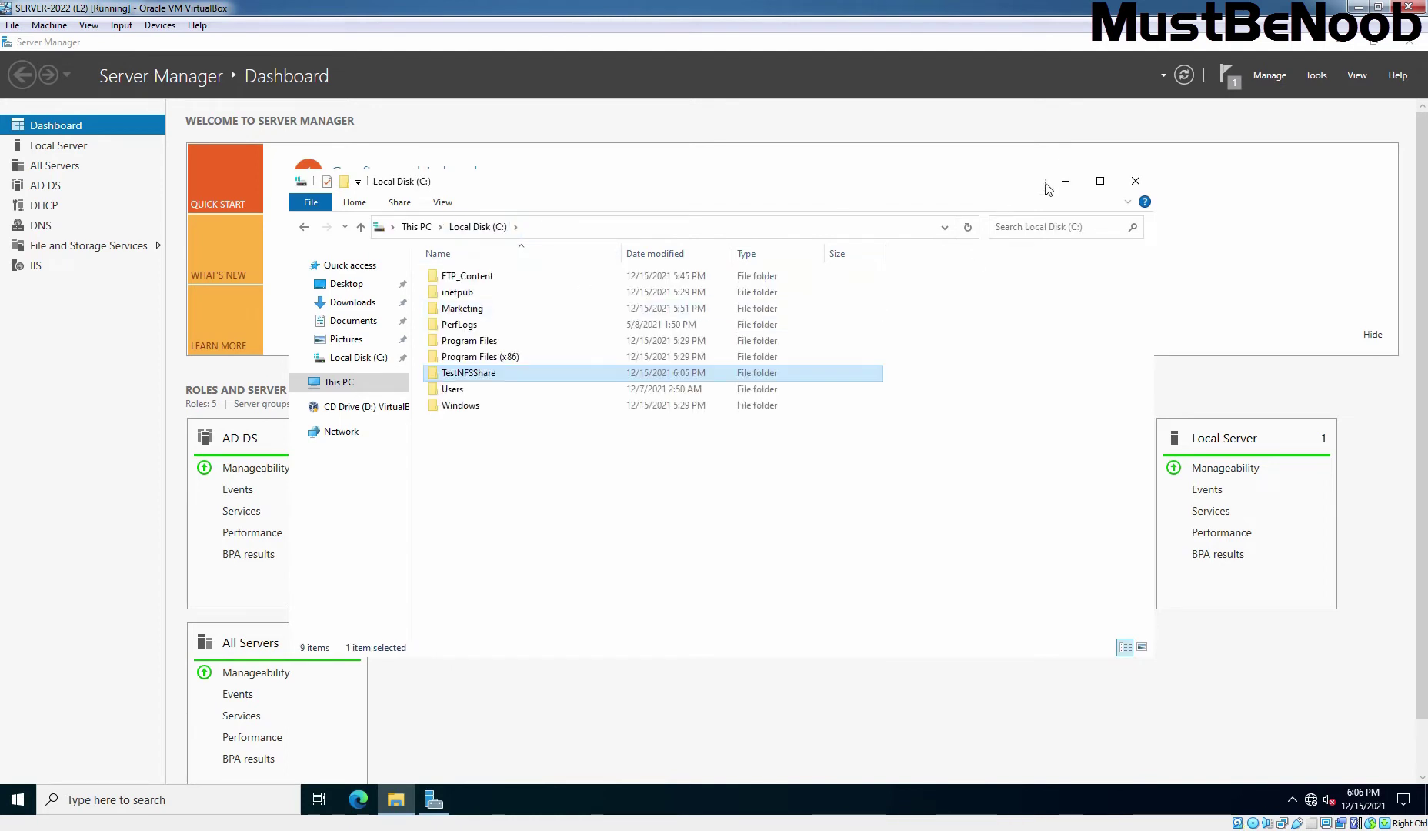
mouse_move(466, 377)
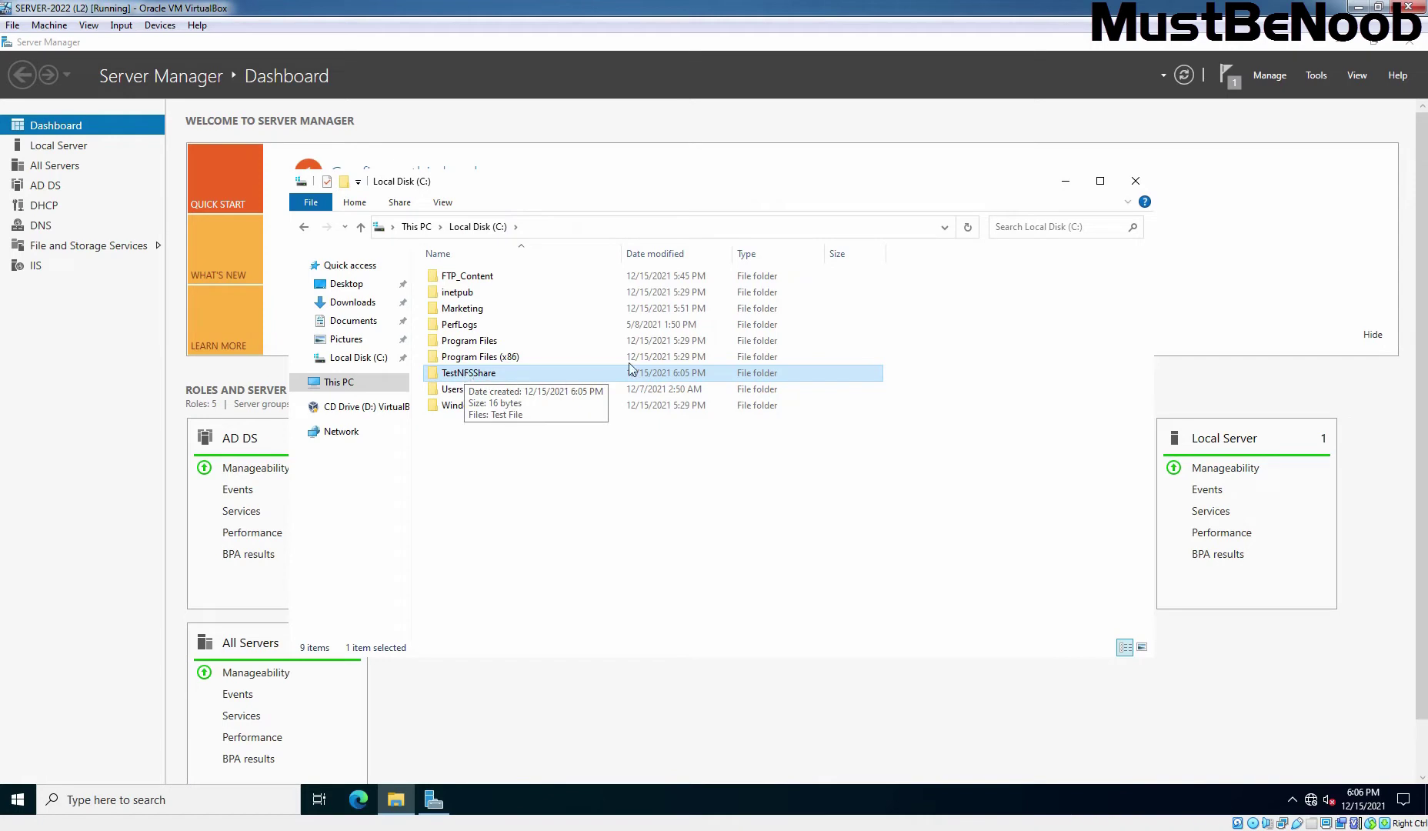
- Show the Shares list under File and Storage Services and open its TASKS menu
click(1066, 181)
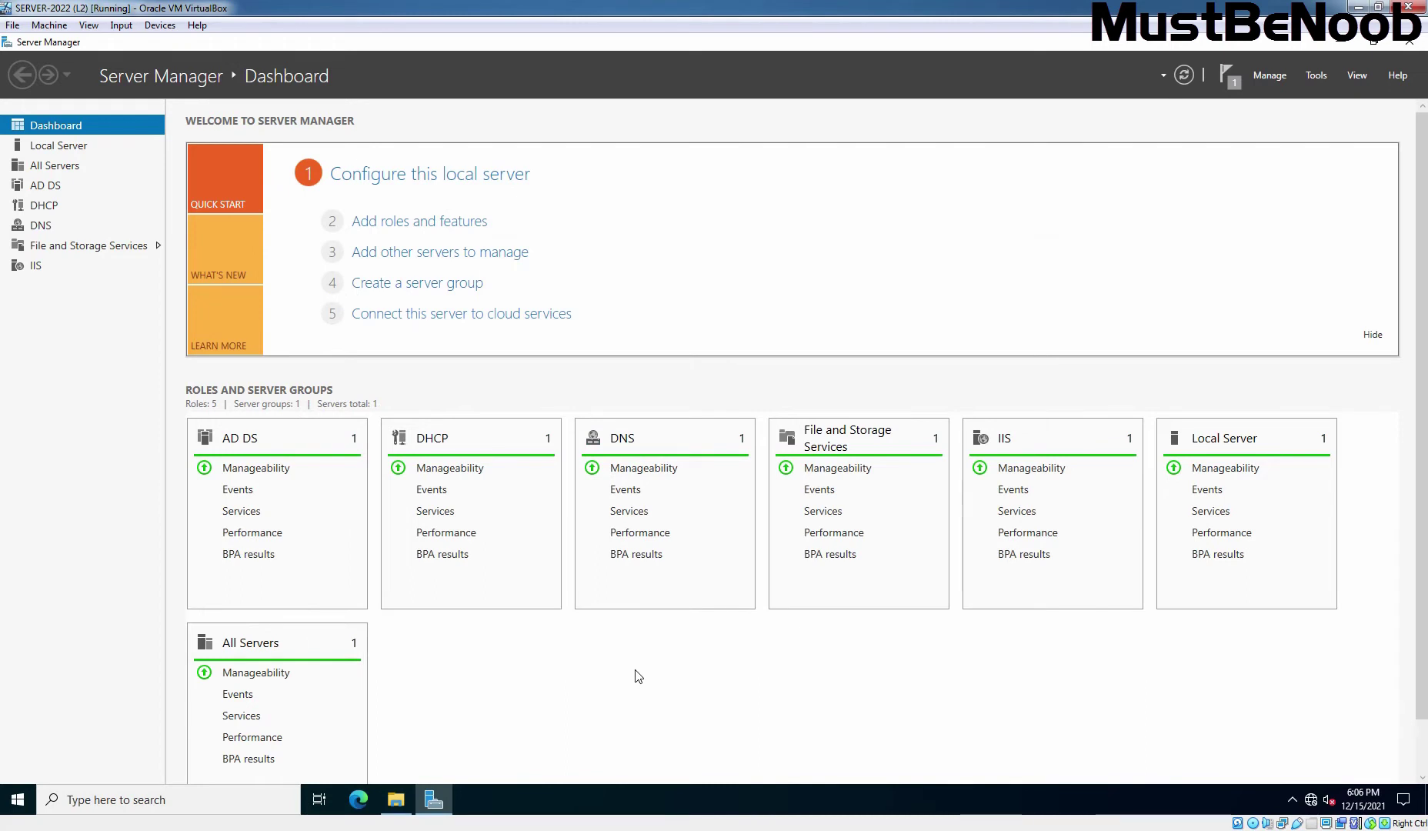
click(83, 246)
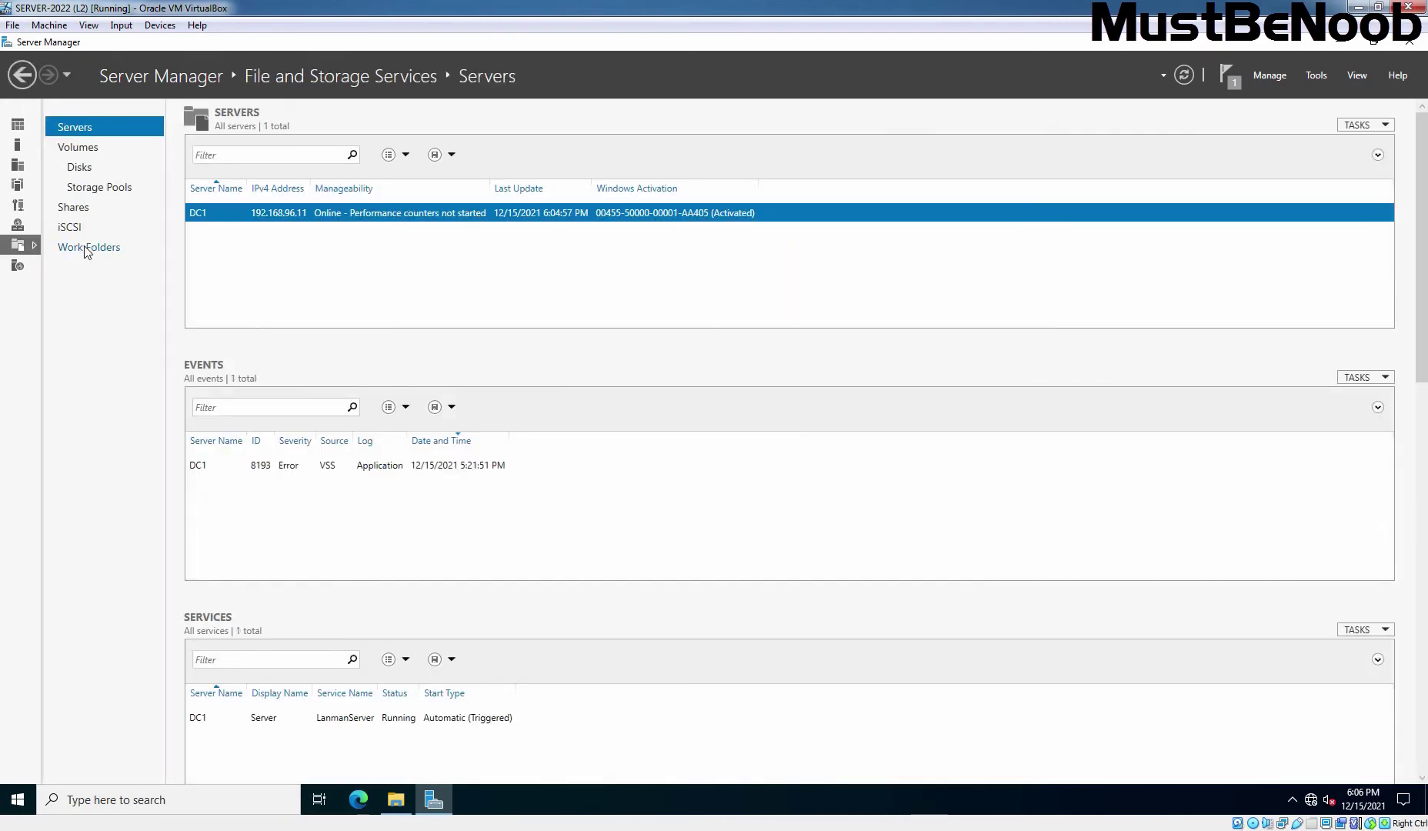
click(77, 209)
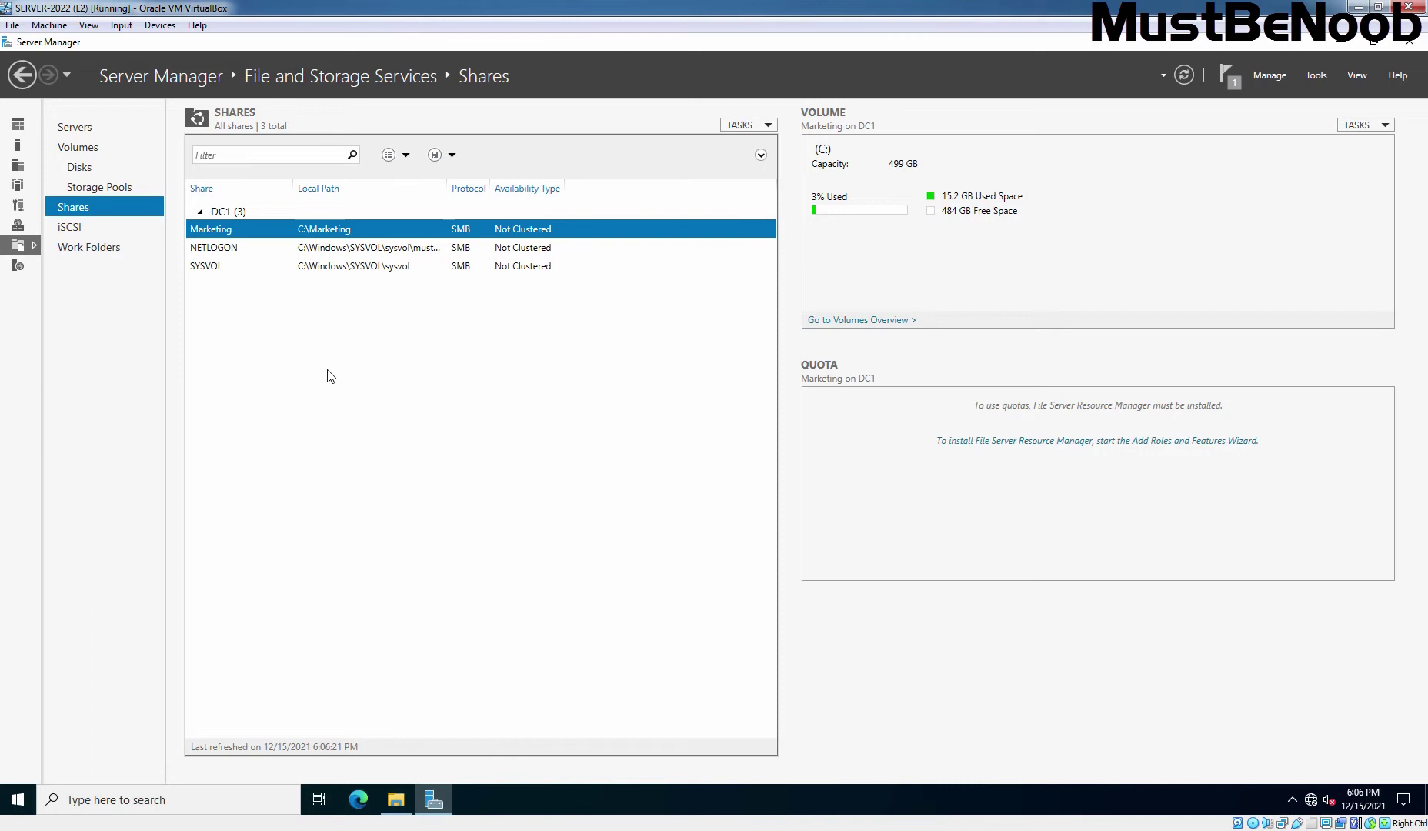
click(754, 126)
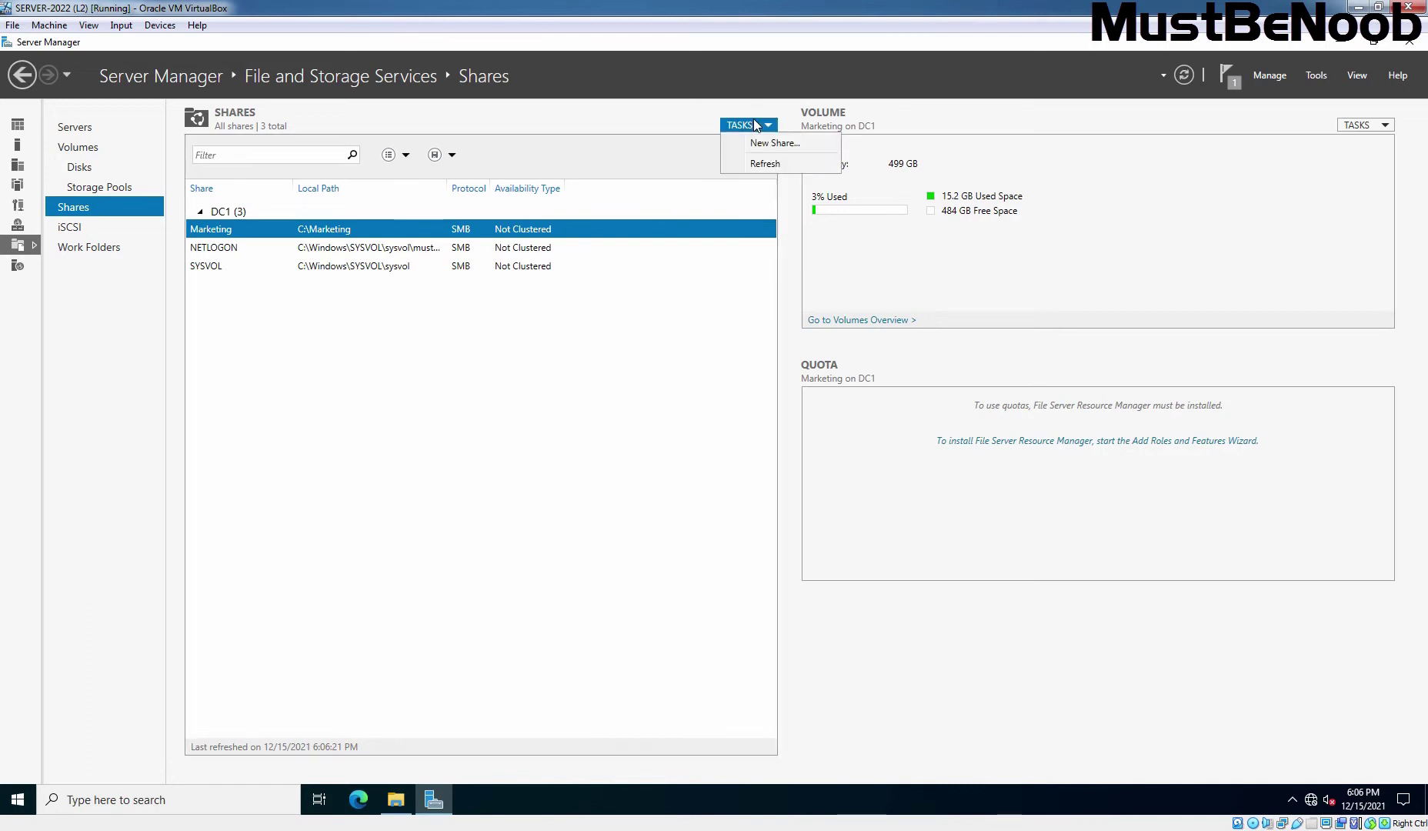
- Start an 'NFS Share - Quick' share using the custom path C:\TestNFSShare
click(807, 145)
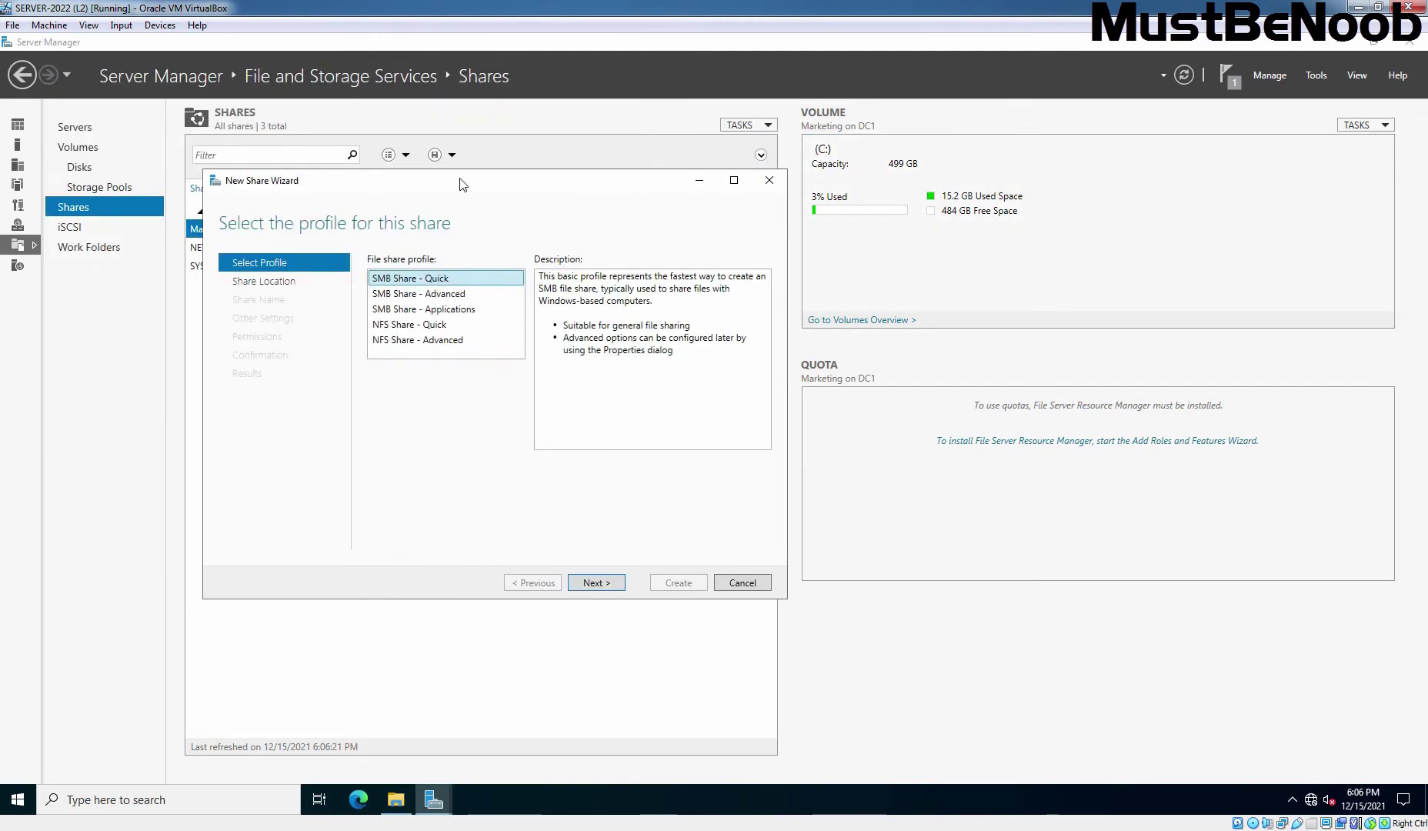
click(385, 327)
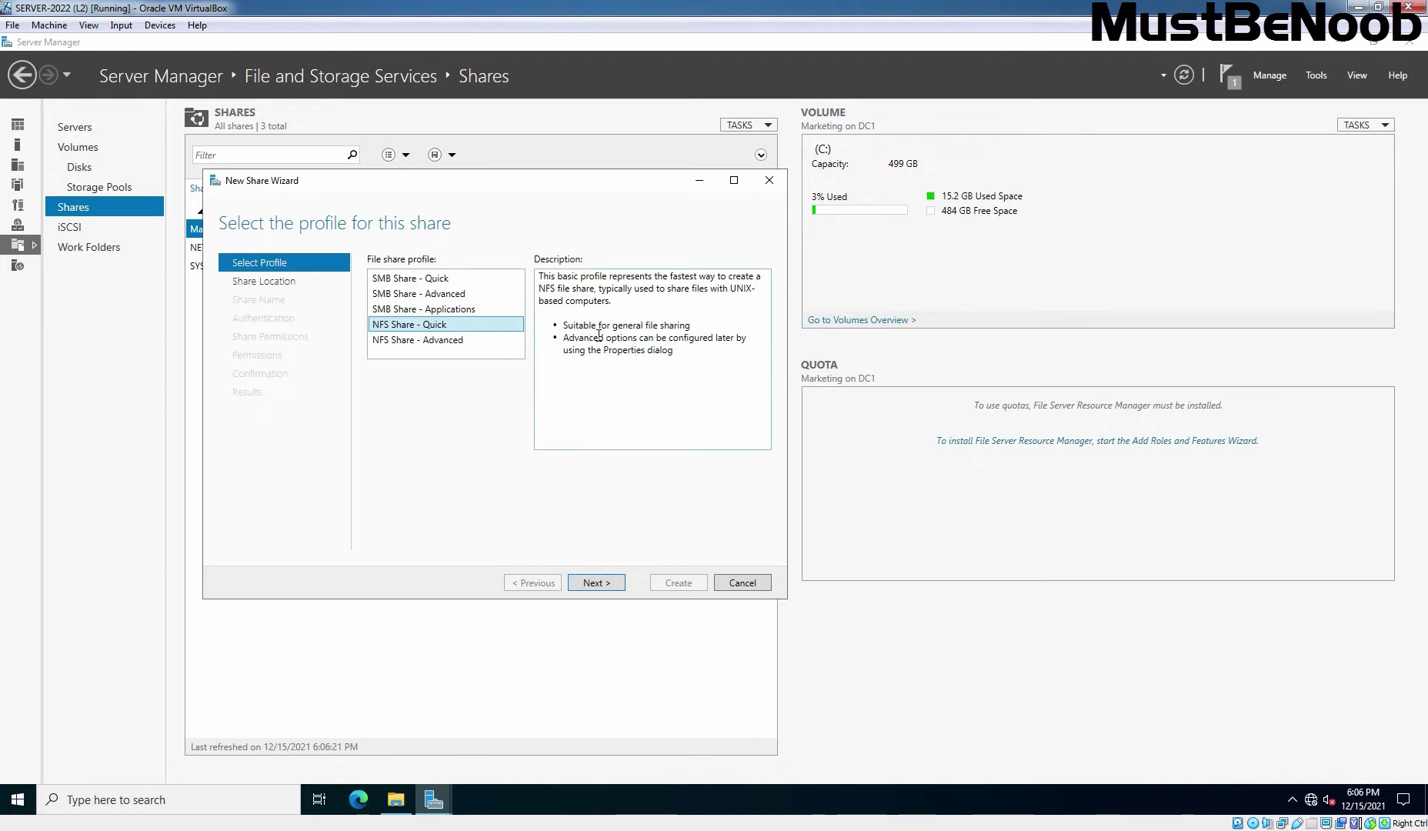
click(596, 582)
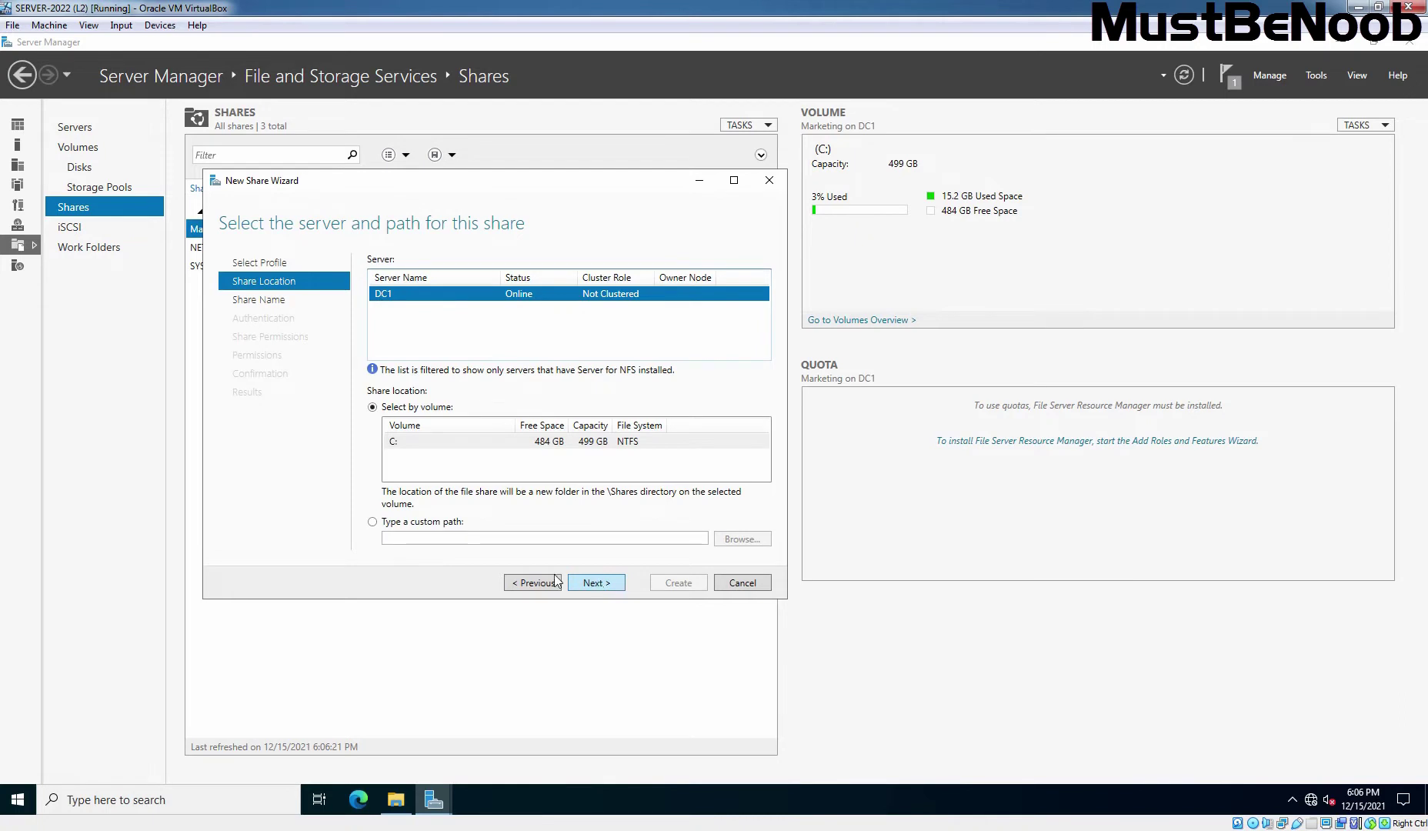
click(373, 523)
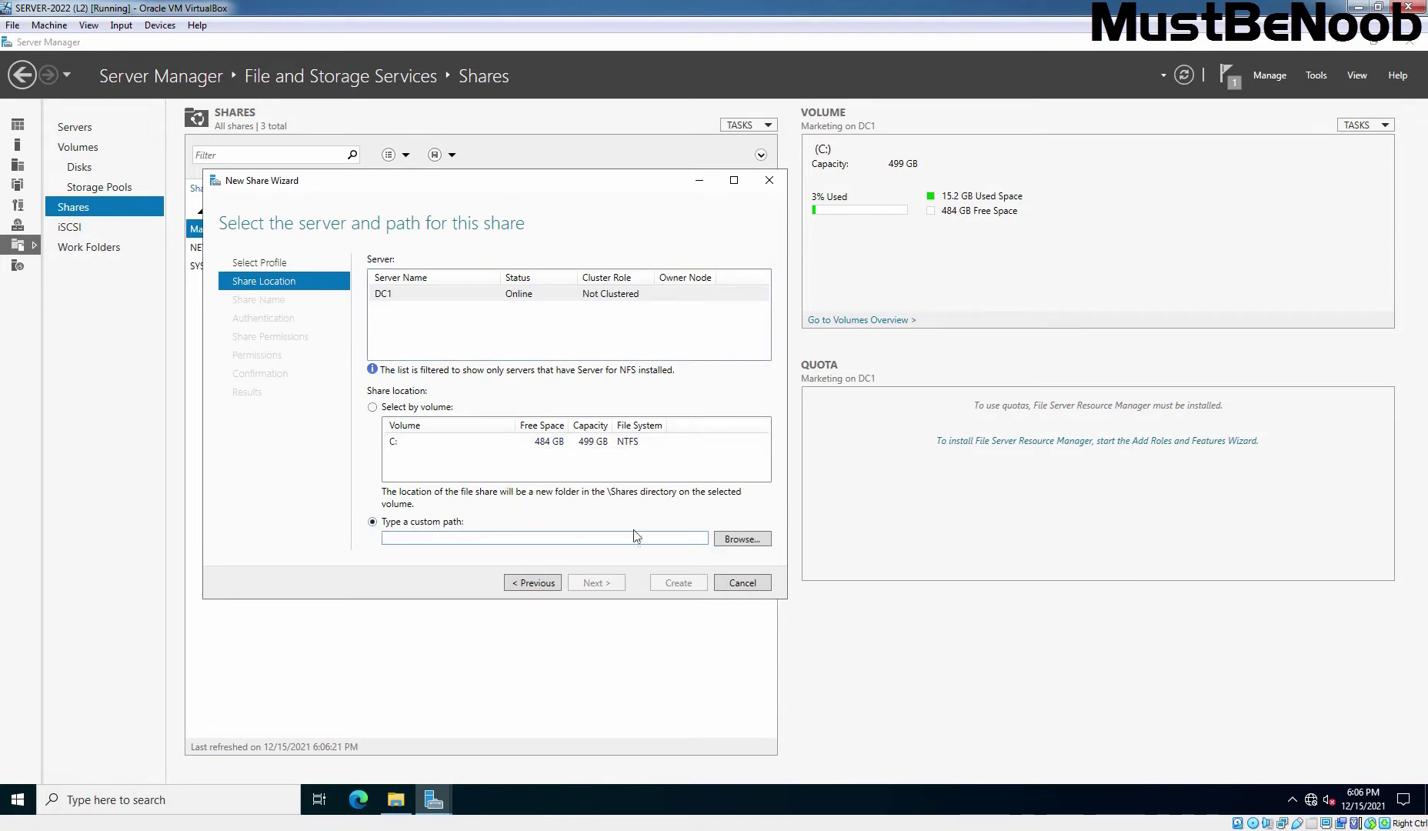
click(735, 541)
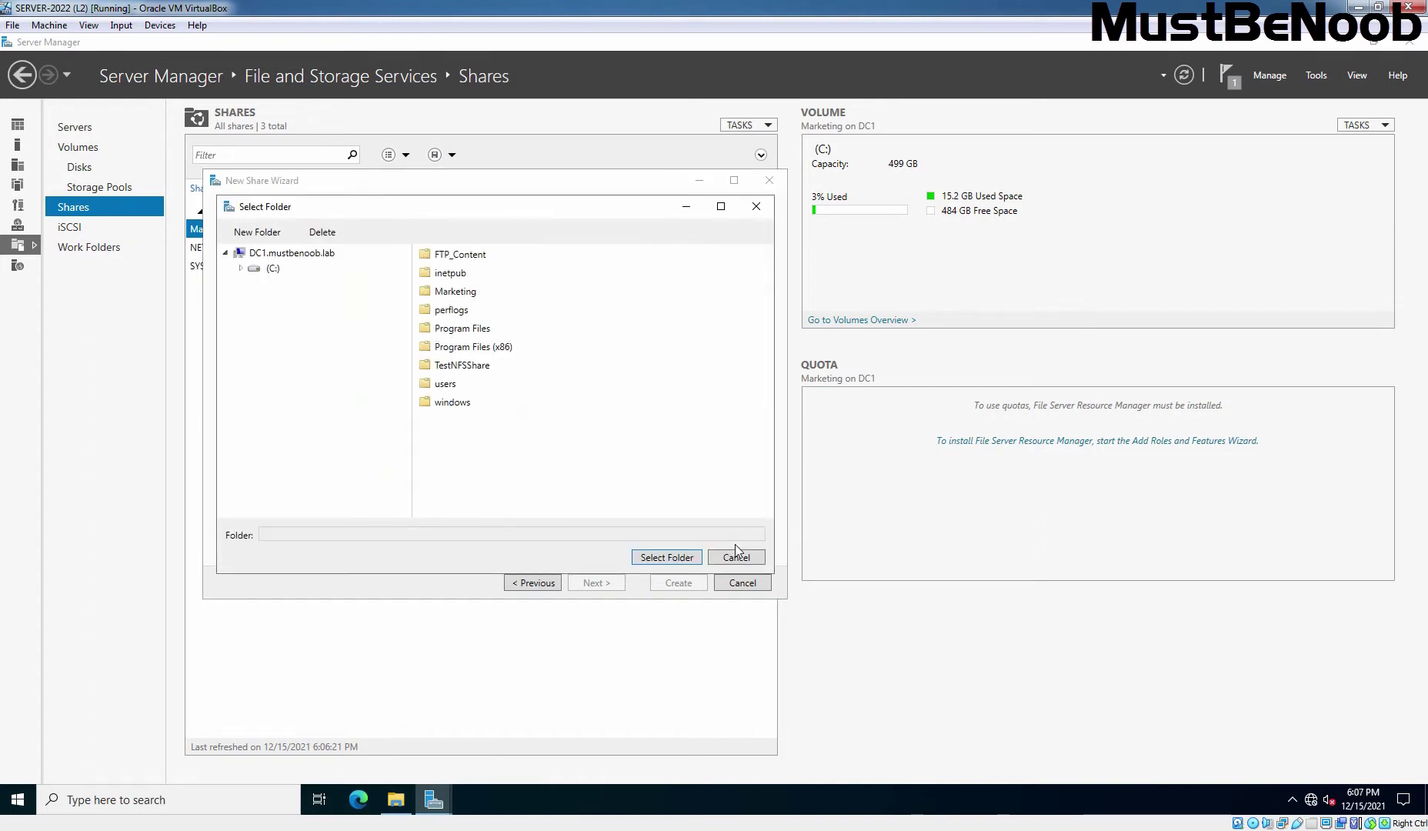
click(273, 269)
click(471, 369)
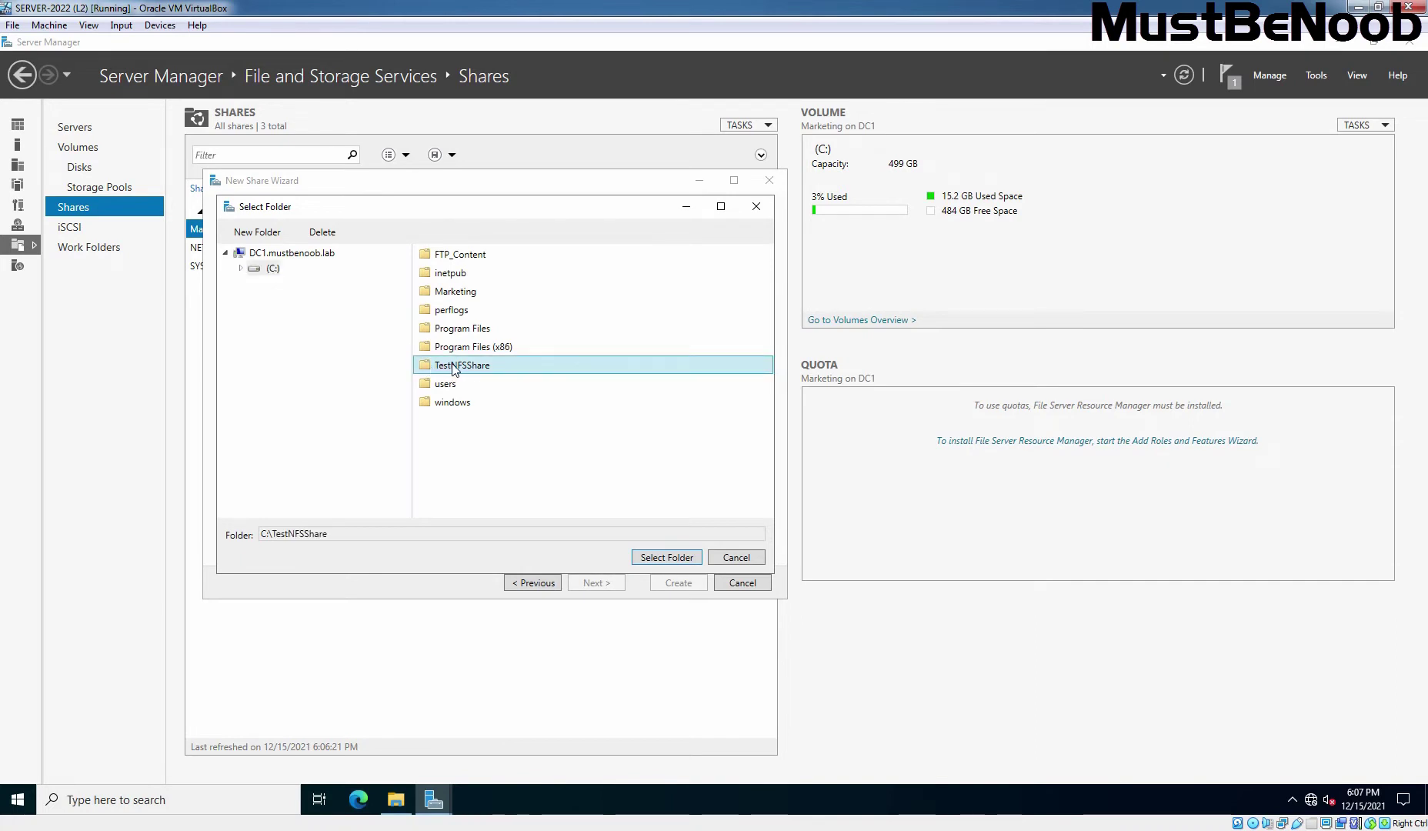
click(665, 558)
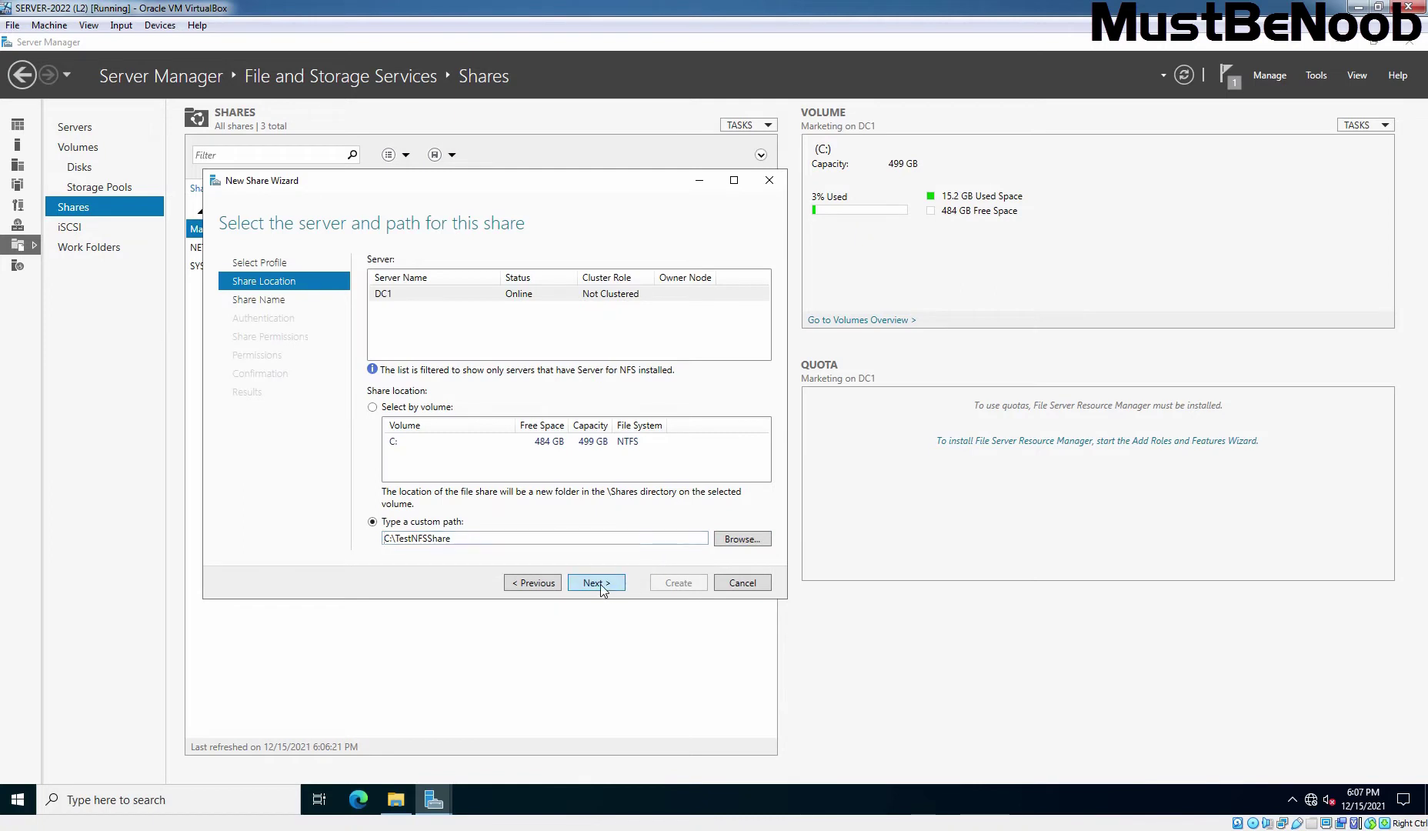
- Keep the name TestNFSShare and enable Krb5, Krb5i, Krb5p and AUTH_SYS with unmapped UID/GID access
click(601, 588)
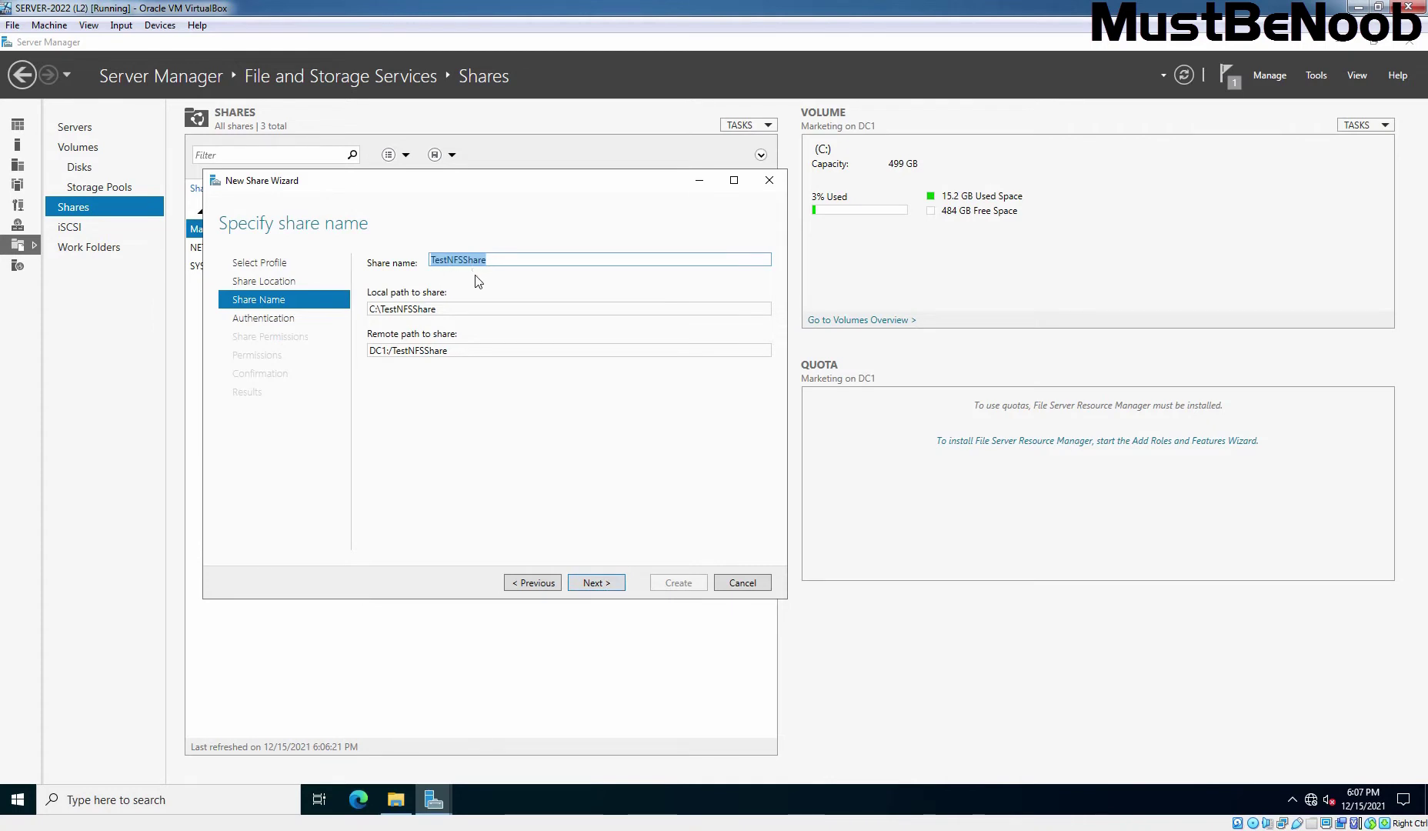
click(596, 582)
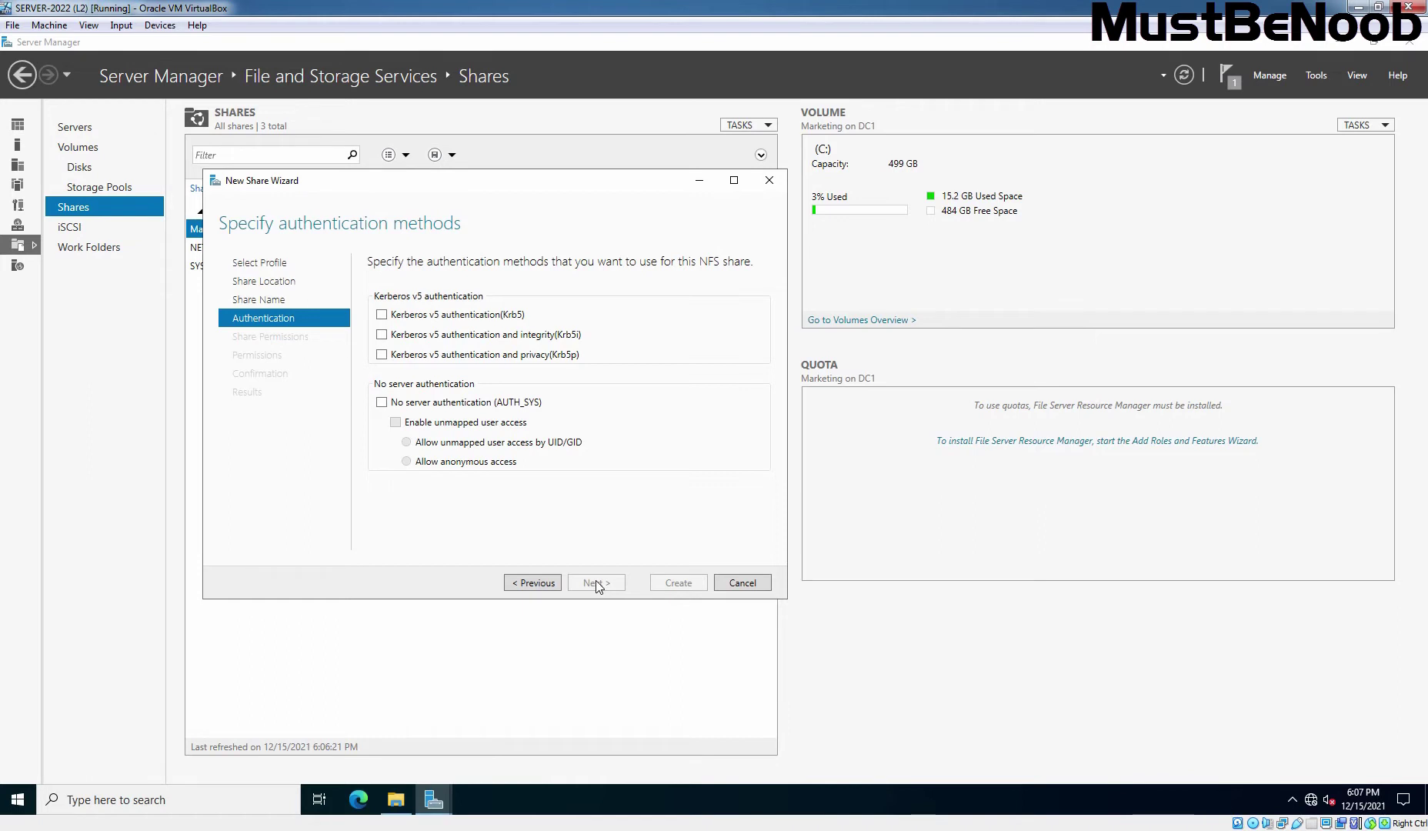
click(382, 315)
click(382, 334)
click(381, 355)
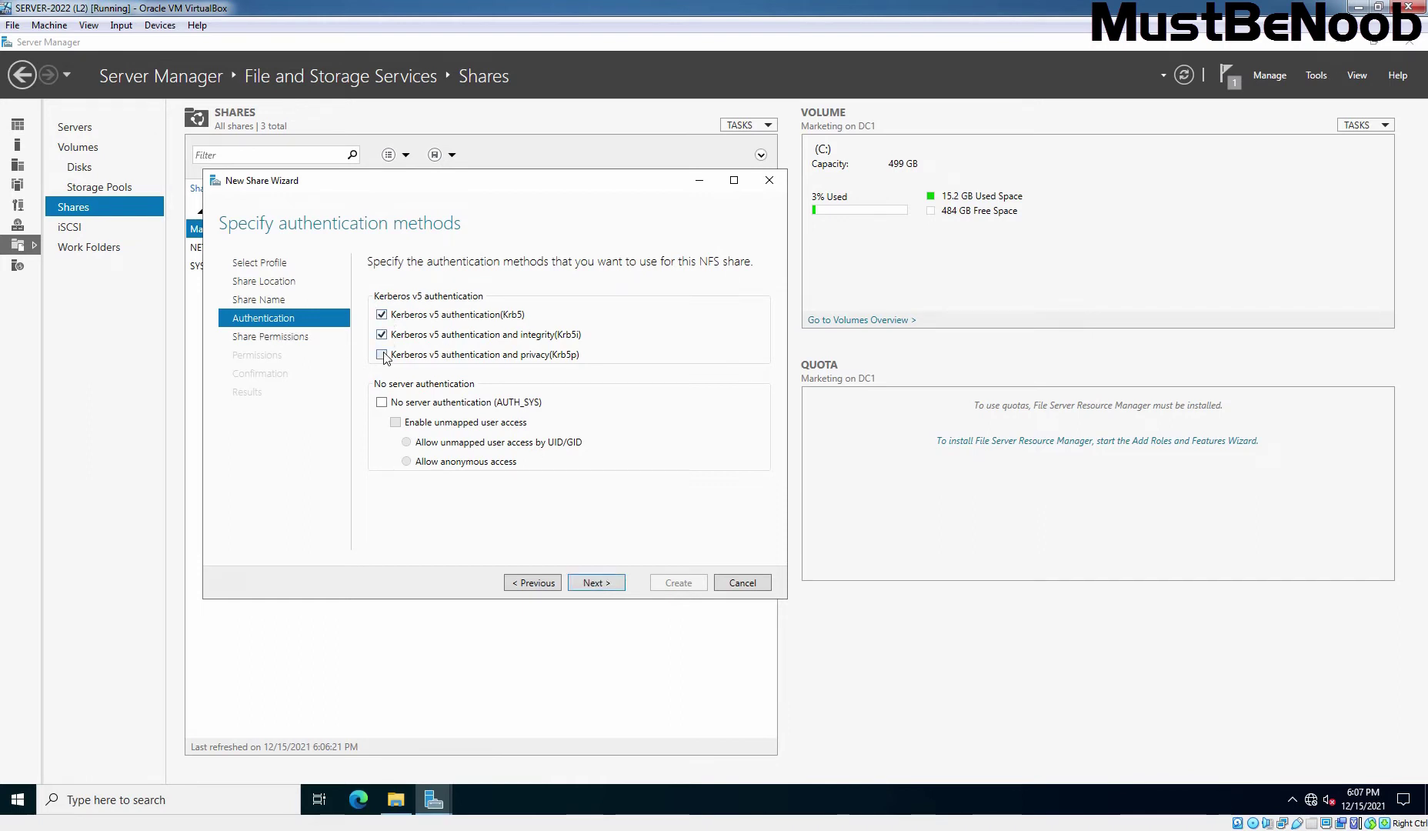
click(392, 404)
click(395, 423)
click(596, 583)
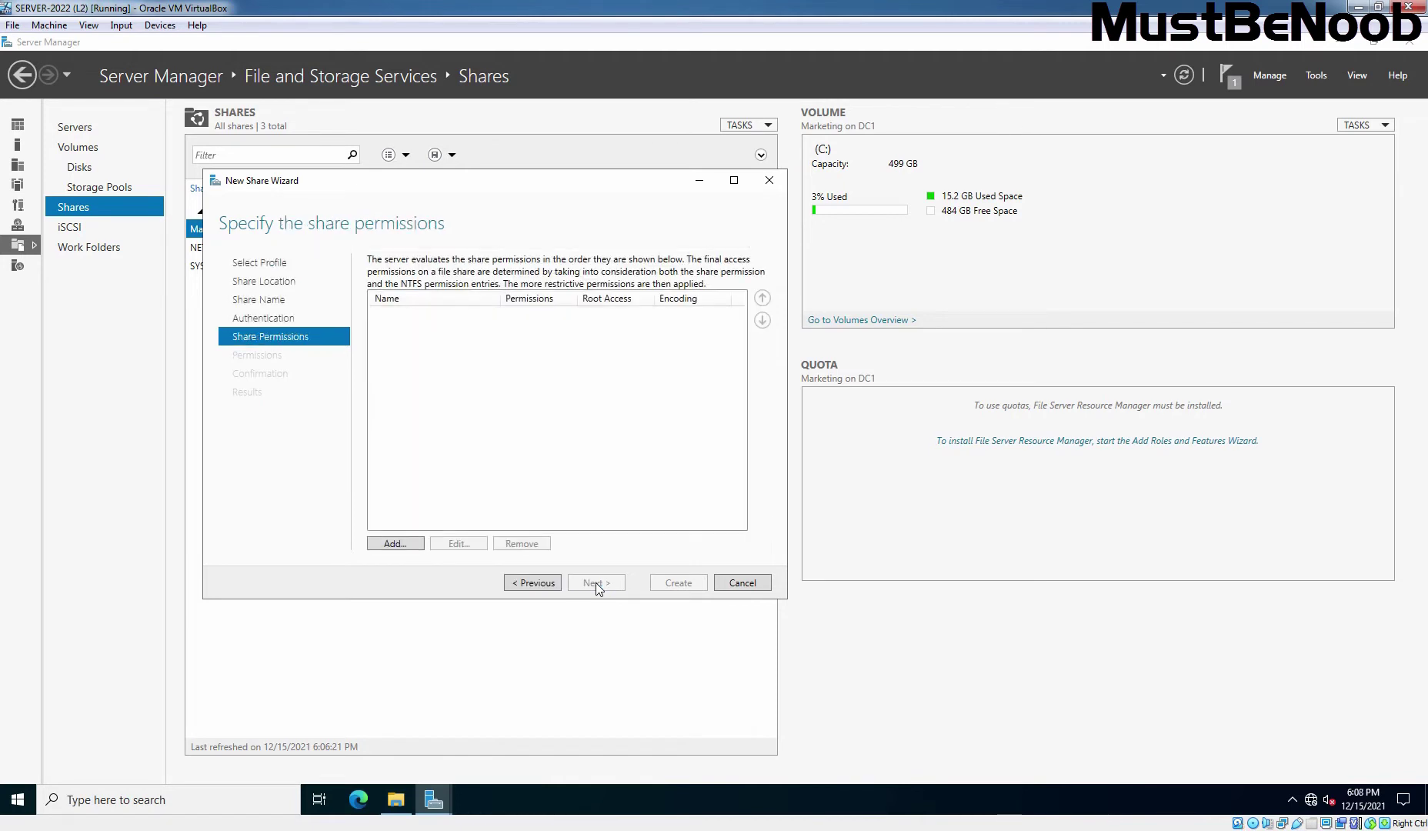
- Open the Add Permissions dialog from the Share Permissions page
click(399, 544)
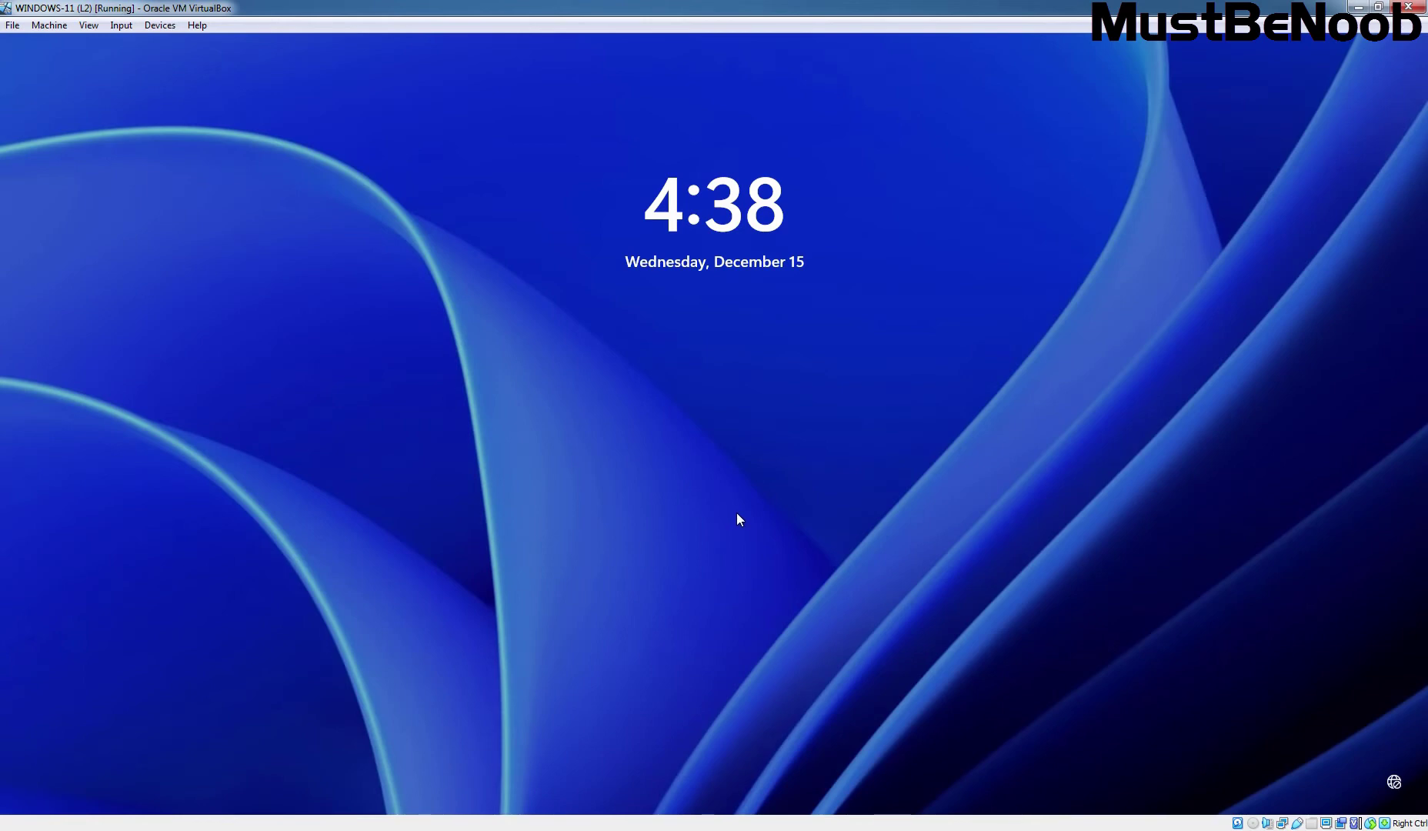
- Sign in to the Windows 11 client as Other user with the domain administrator account and password
click(737, 520)
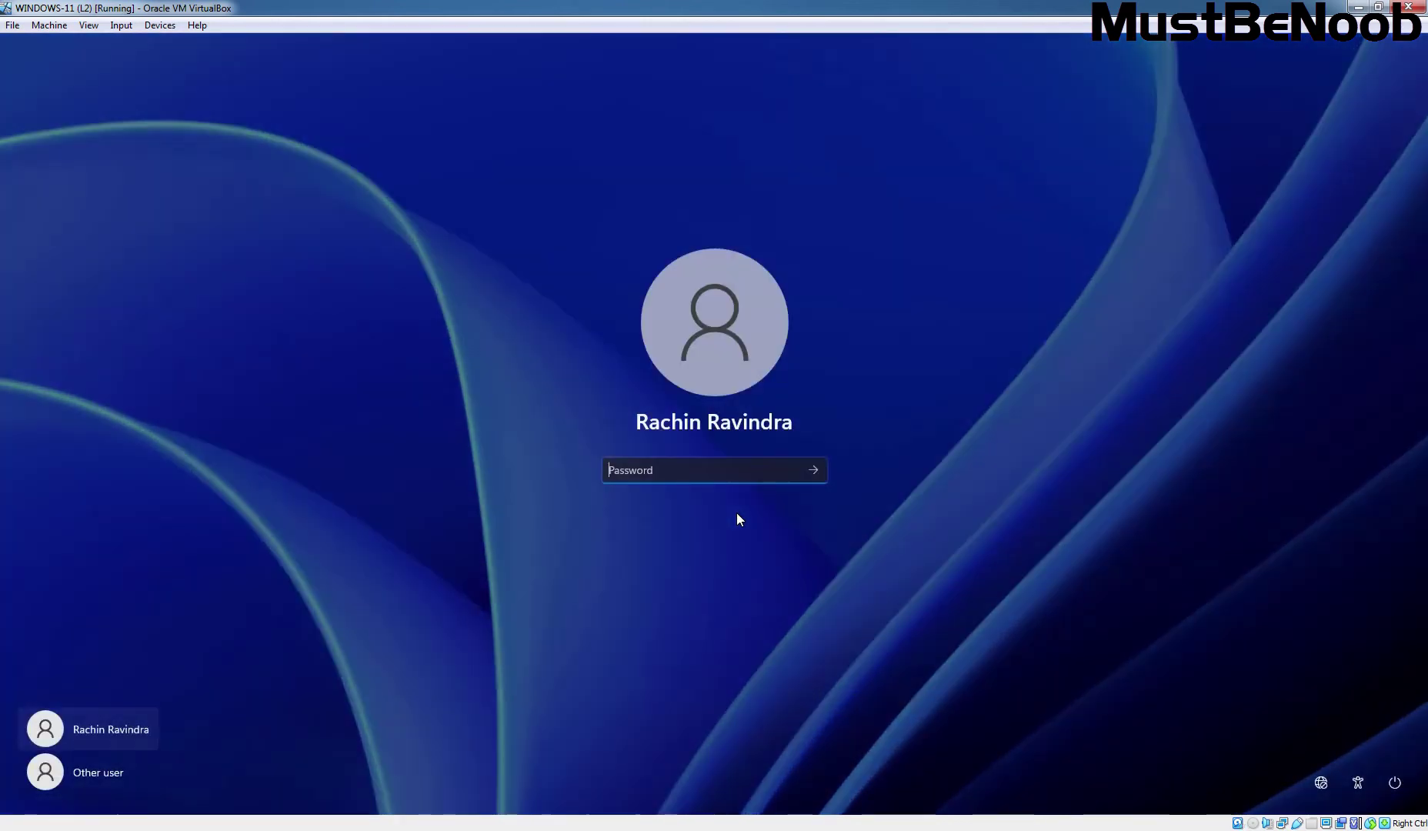
click(76, 773)
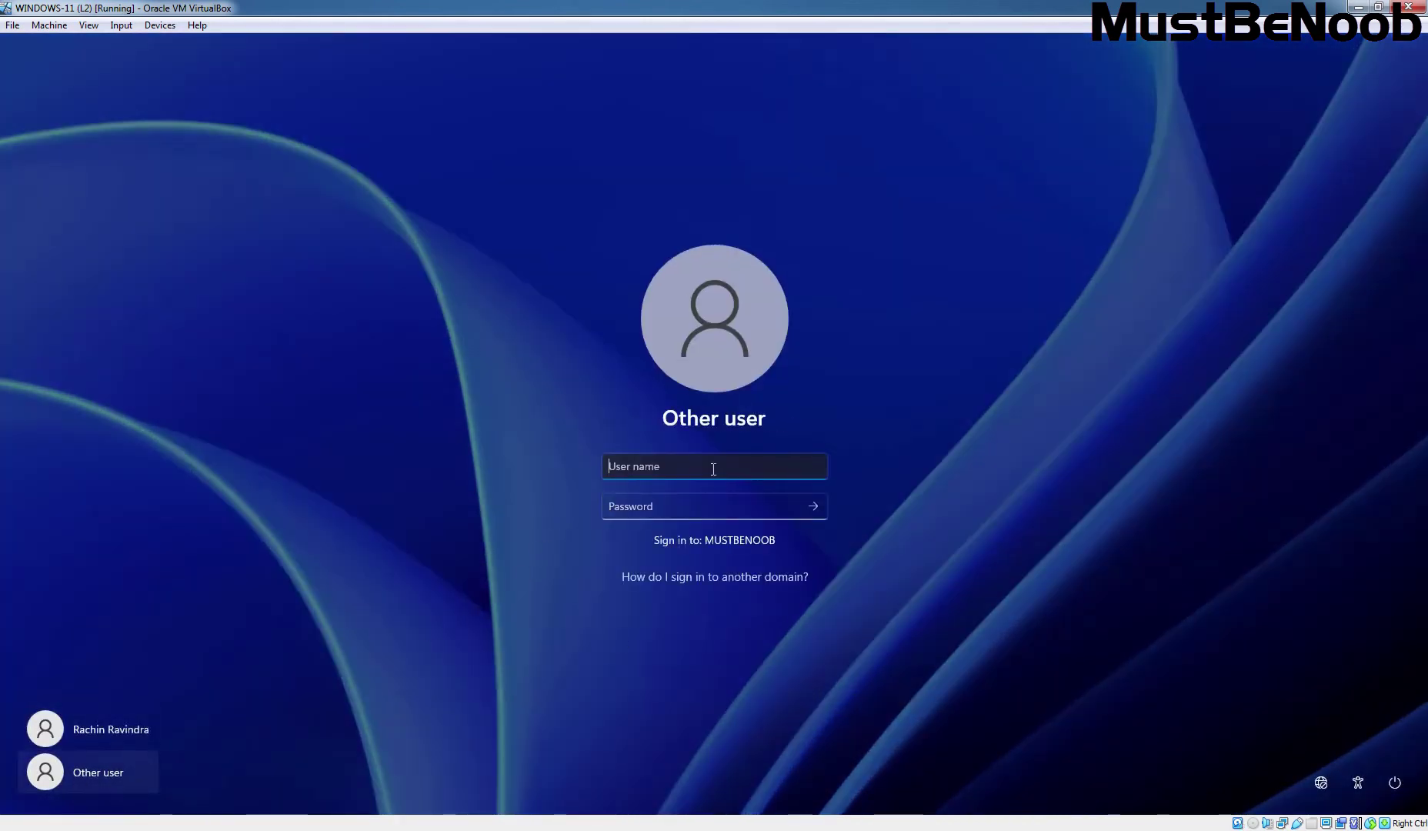
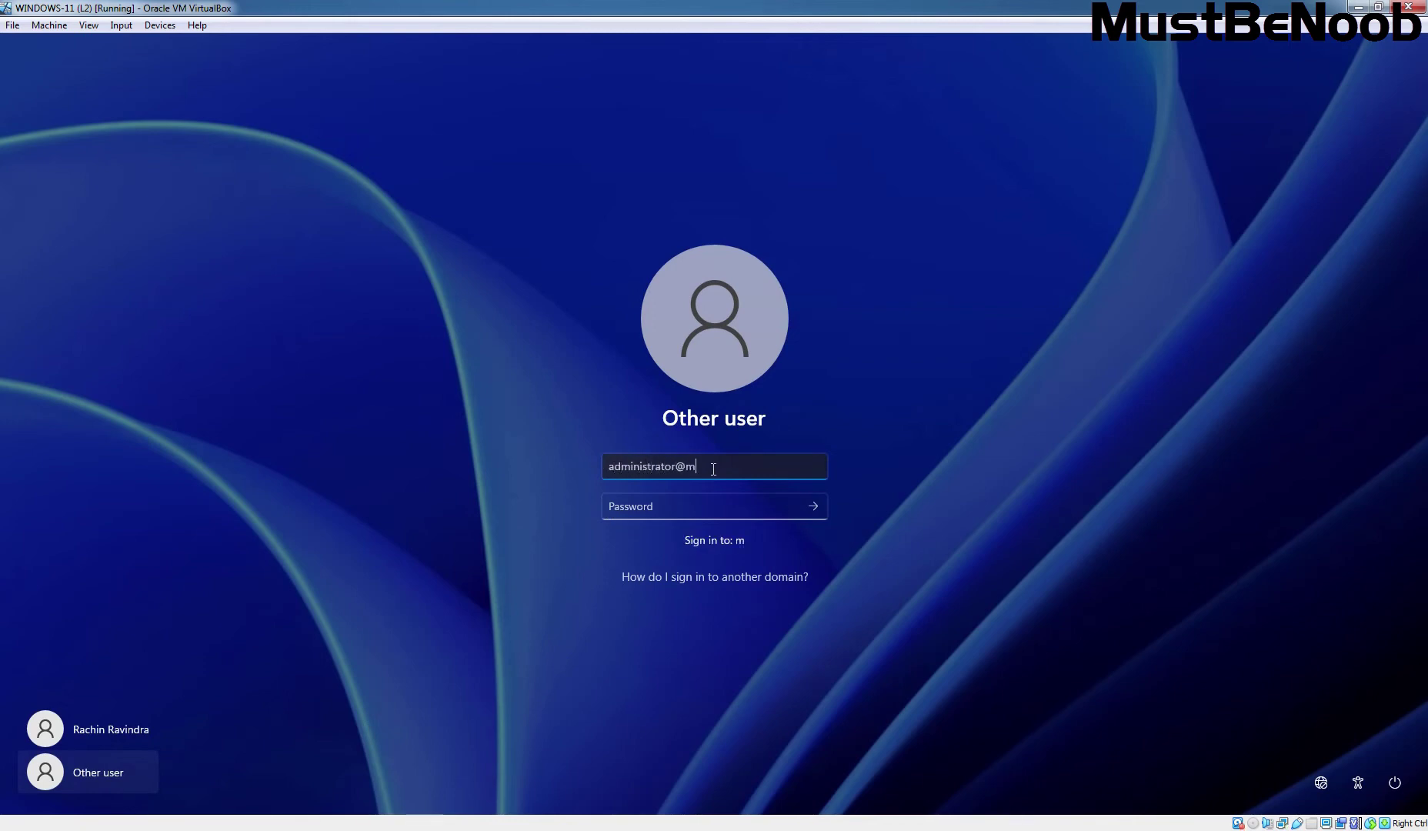
key(Tab)
text(•••••••••)
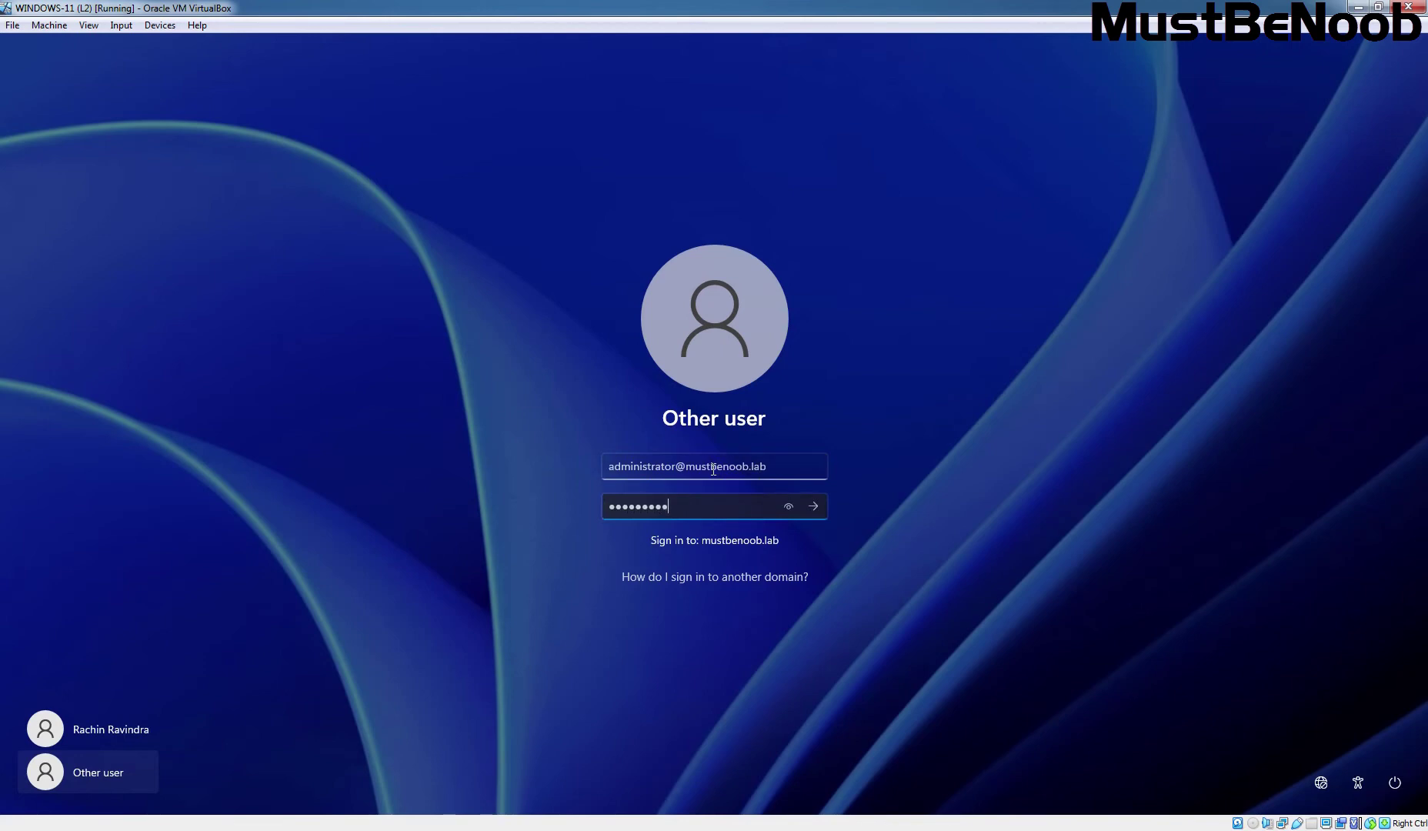
key(Return)
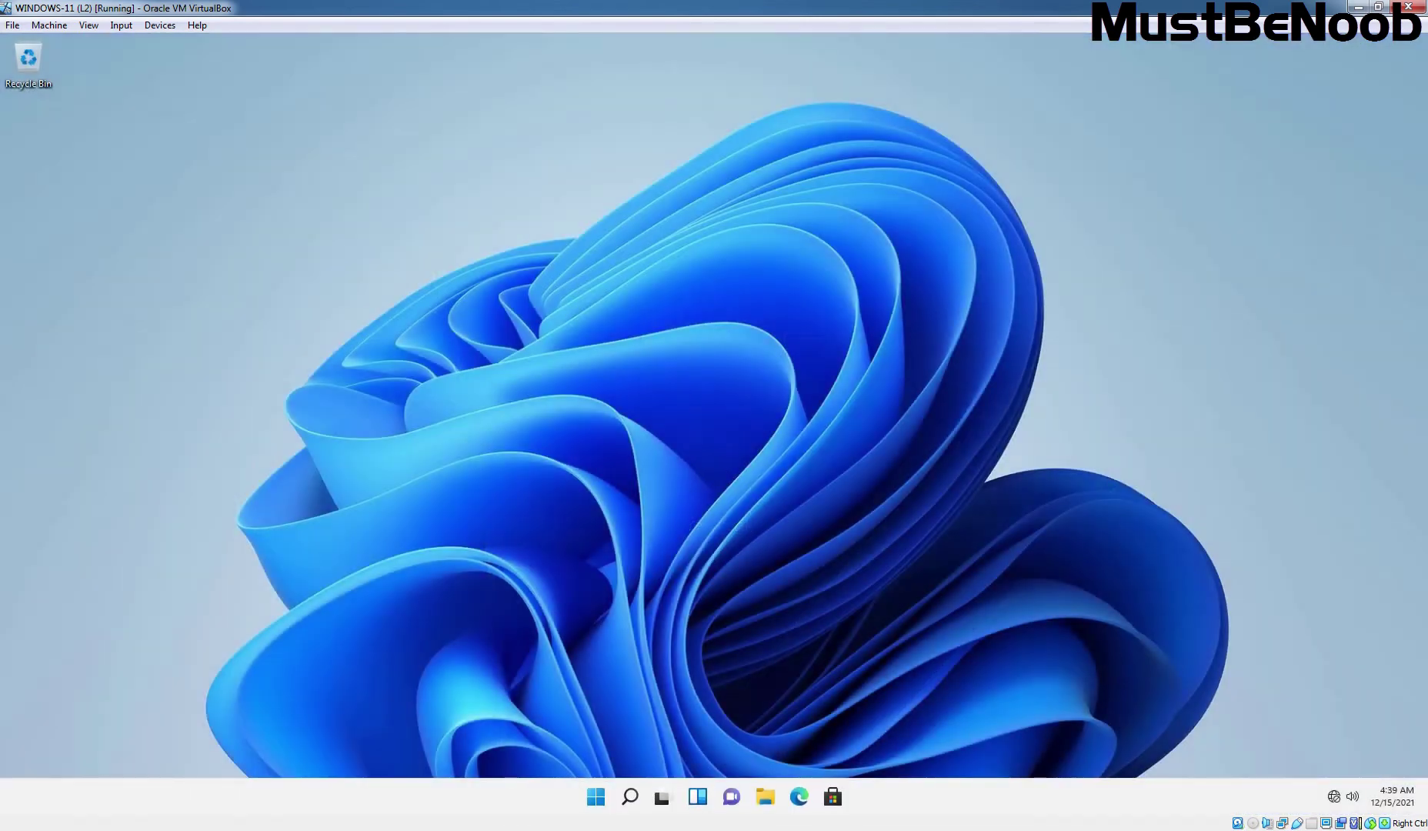
- Open an elevated Command Prompt and run ipconfig, showing IPv4 address 192.168.96.100
key(super+r)
text(cmd)
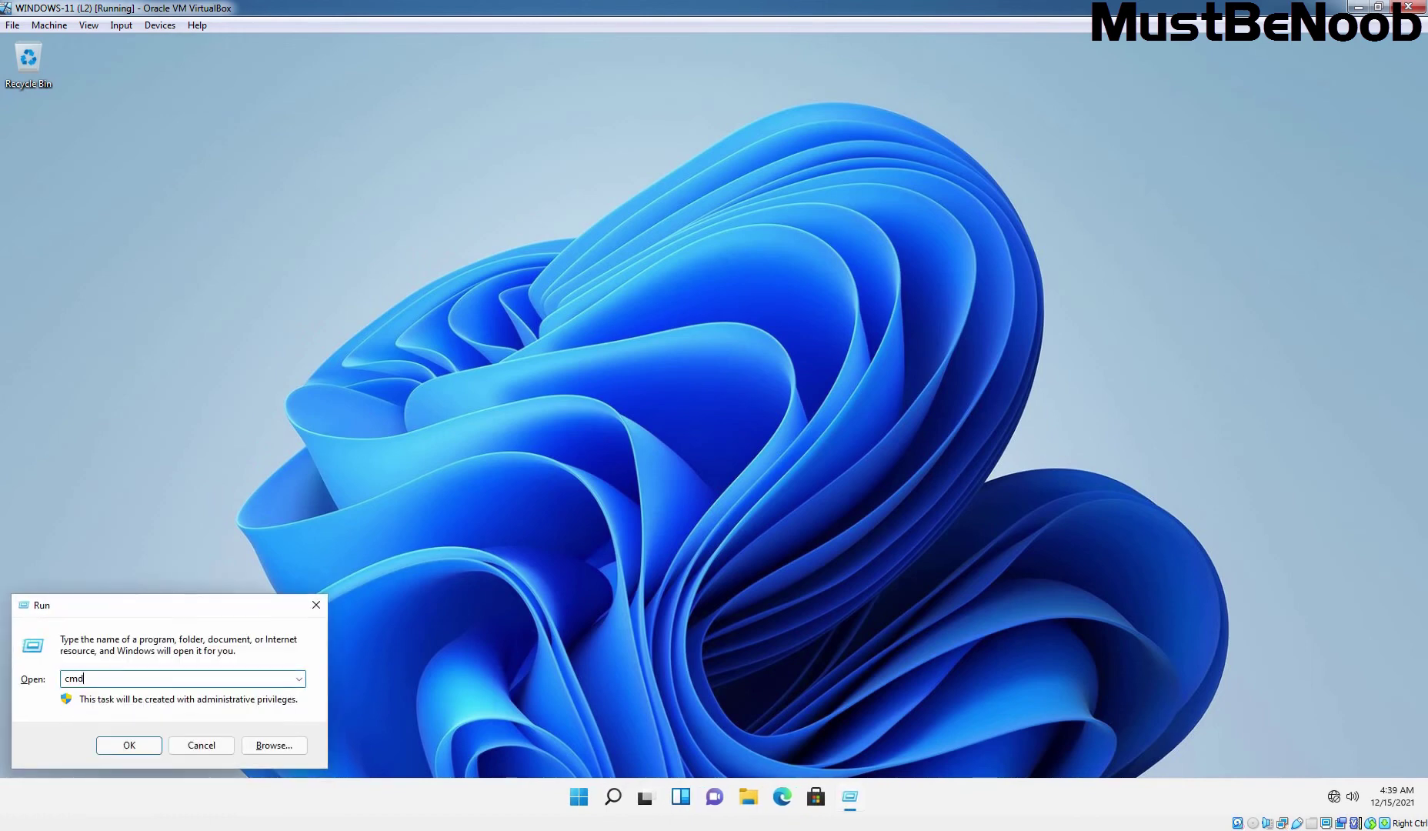
key(Return)
text(ipconfig)
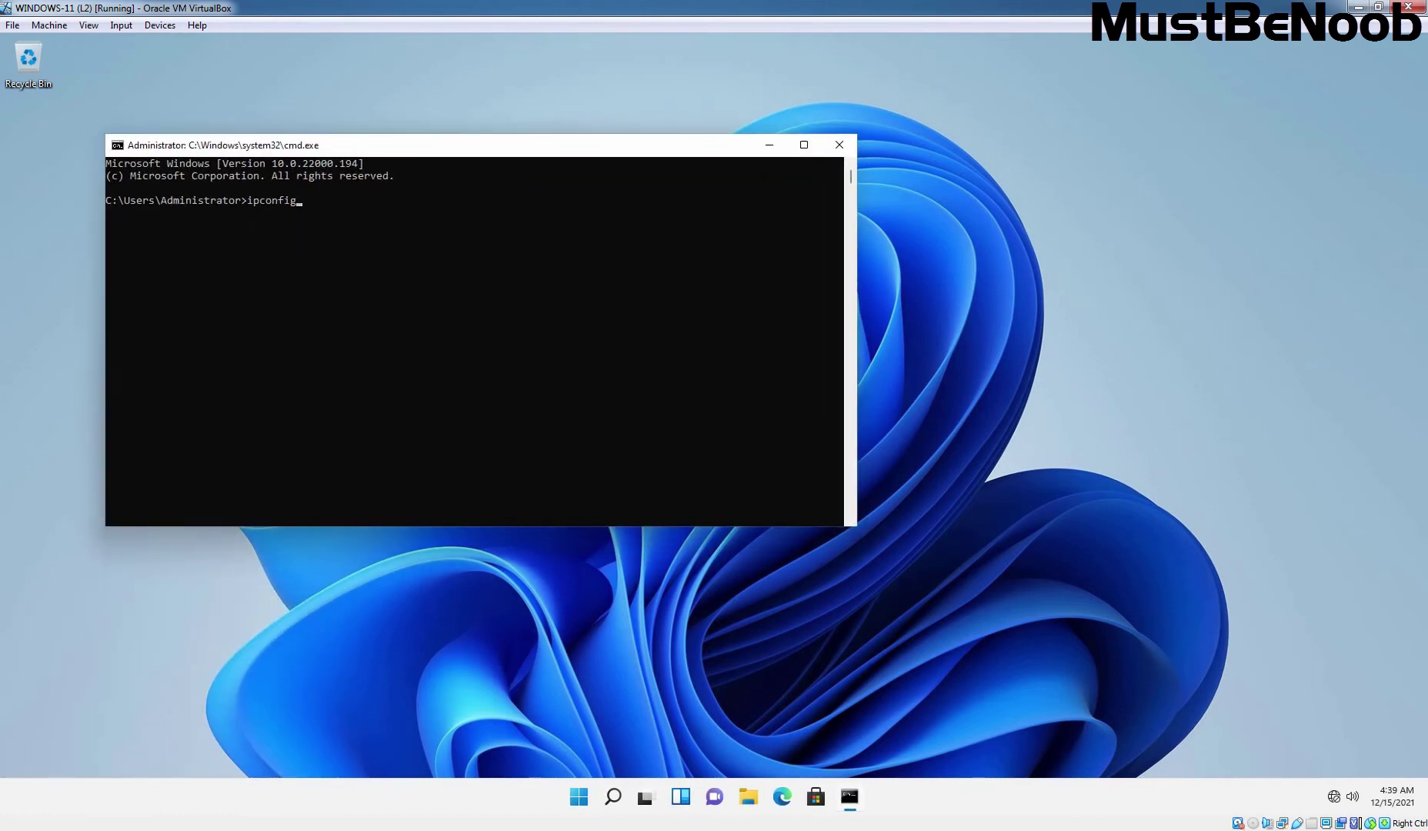
key(Return)
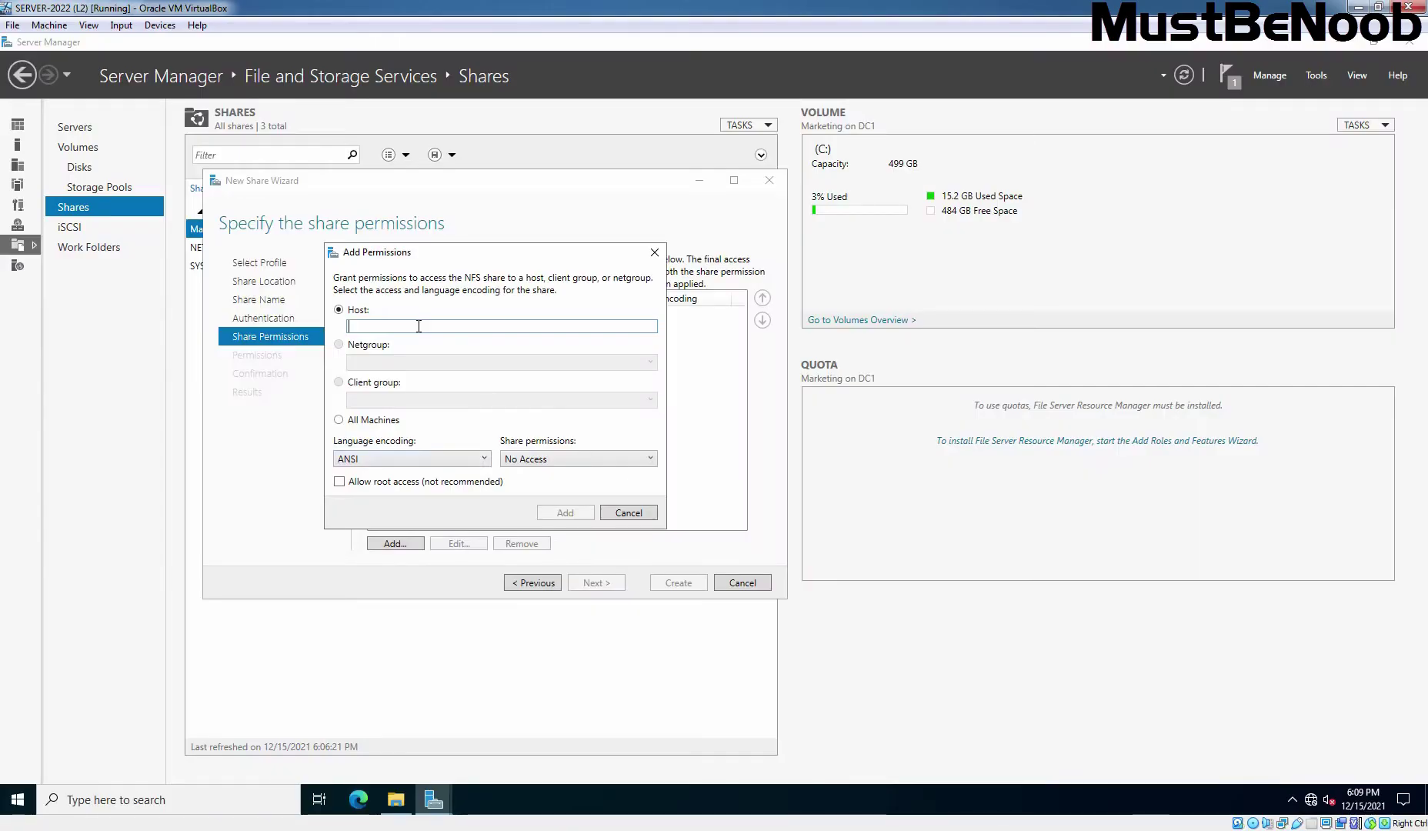
- Add host 192.168.96.100 with Read / Write share permission to the NFS share
text(192.168)
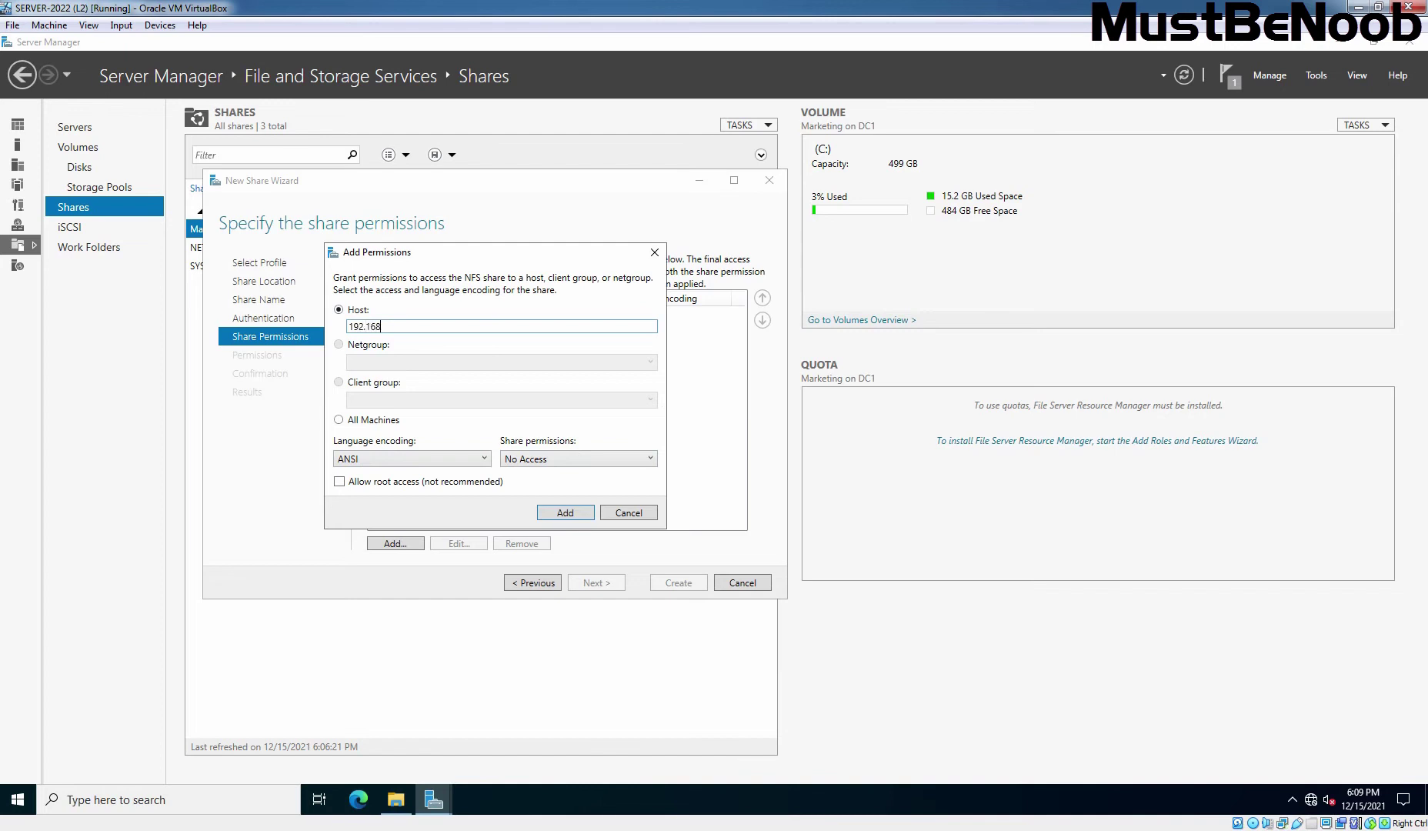
text(.96.100)
click(542, 460)
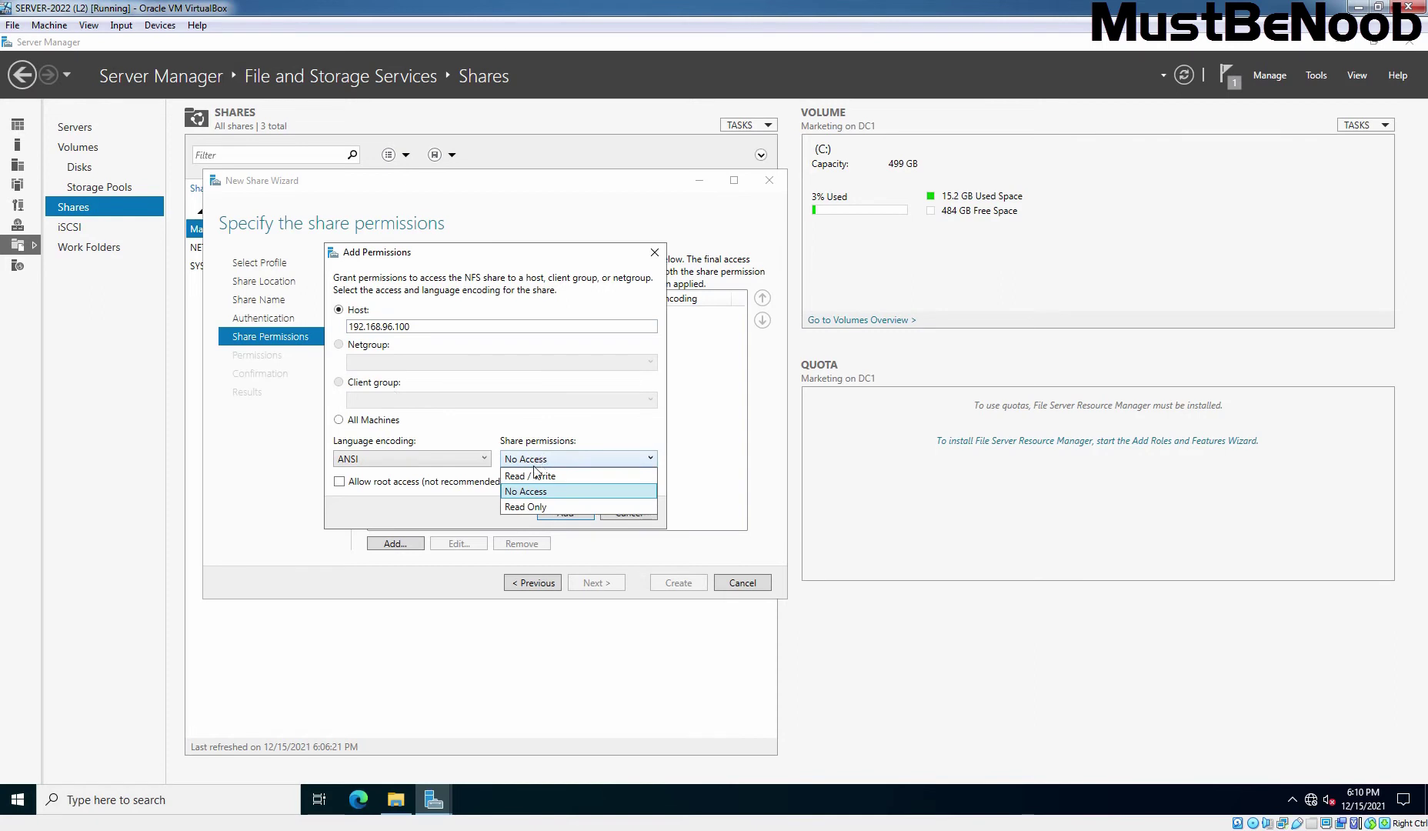
click(528, 476)
click(542, 460)
click(534, 476)
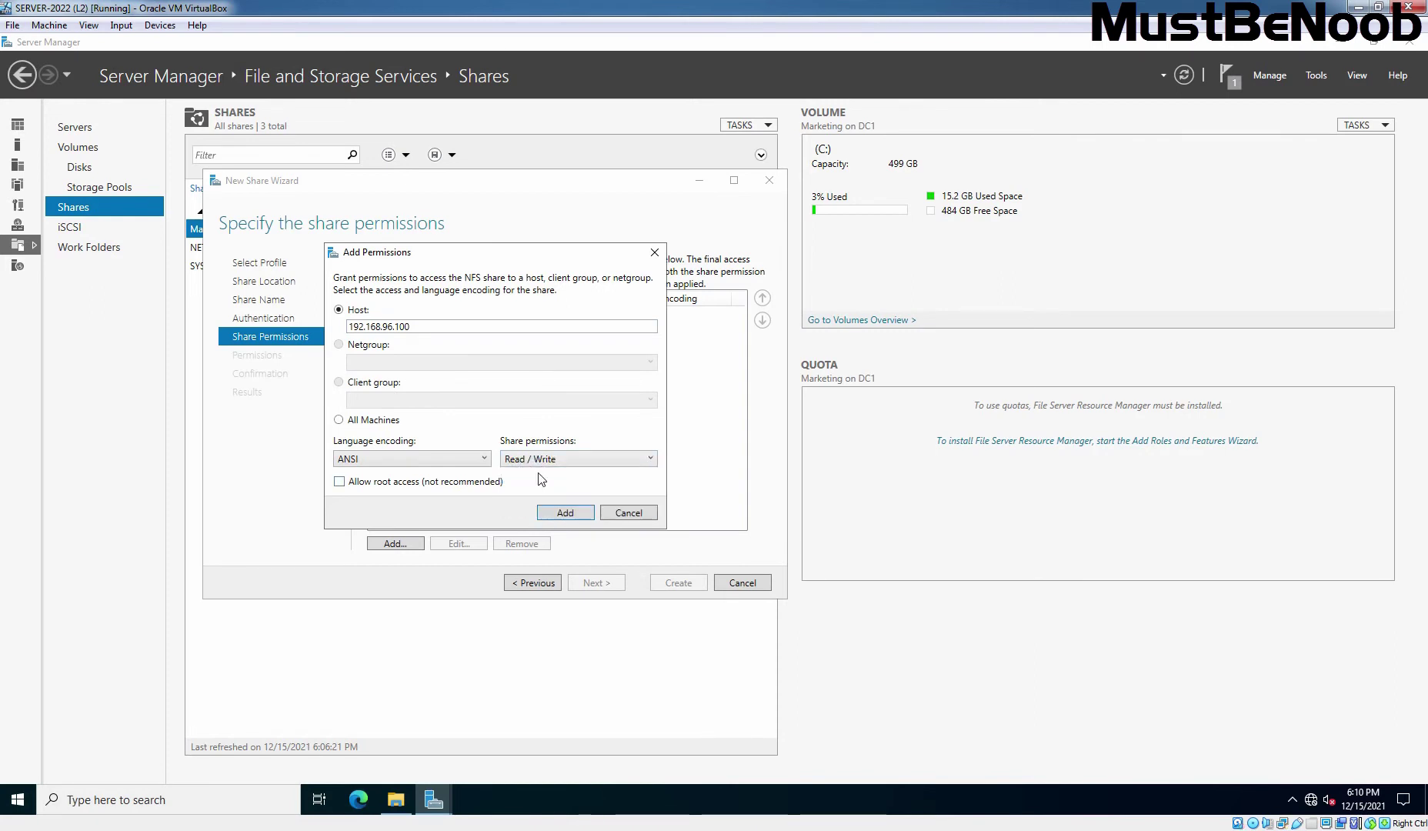
click(561, 516)
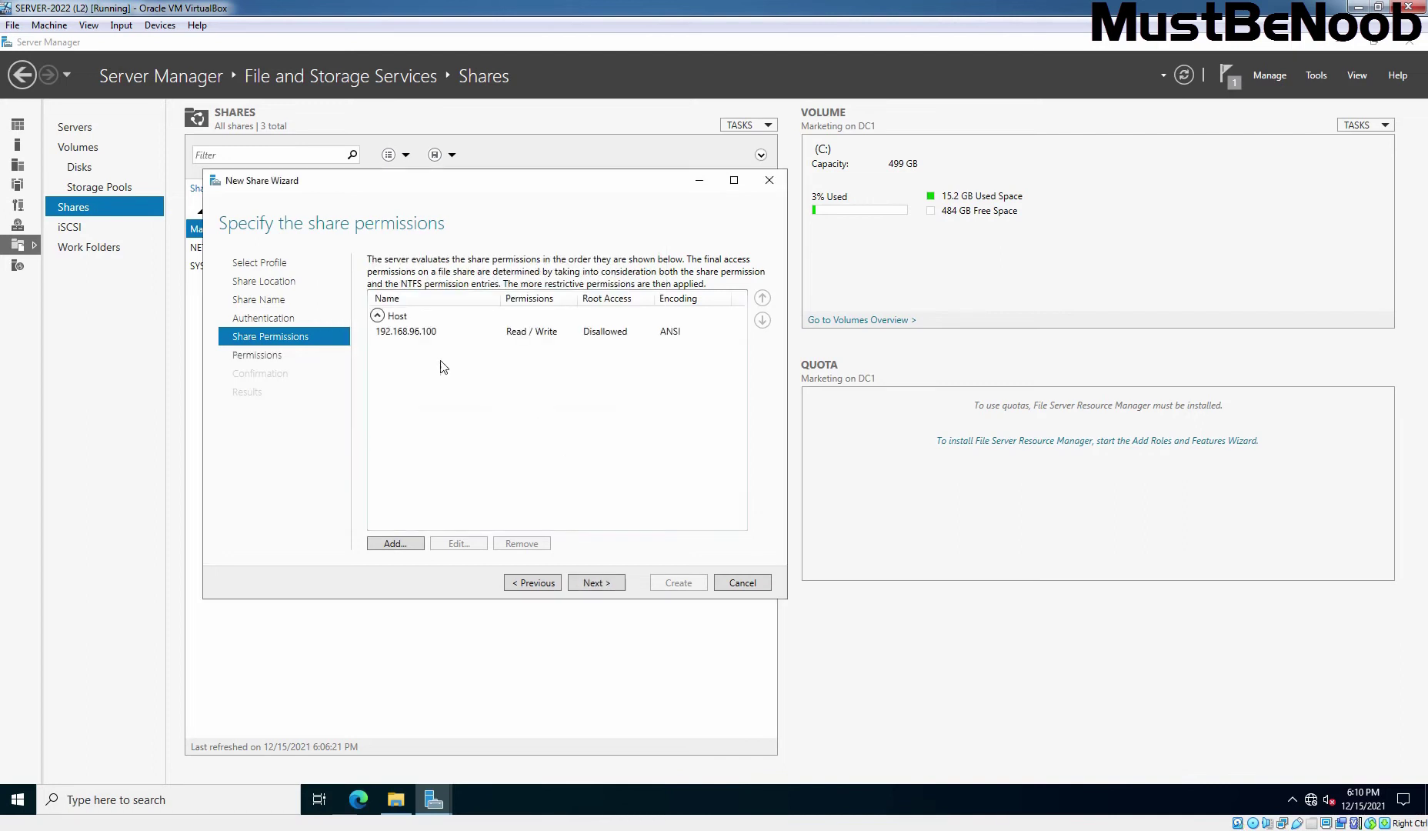
click(400, 545)
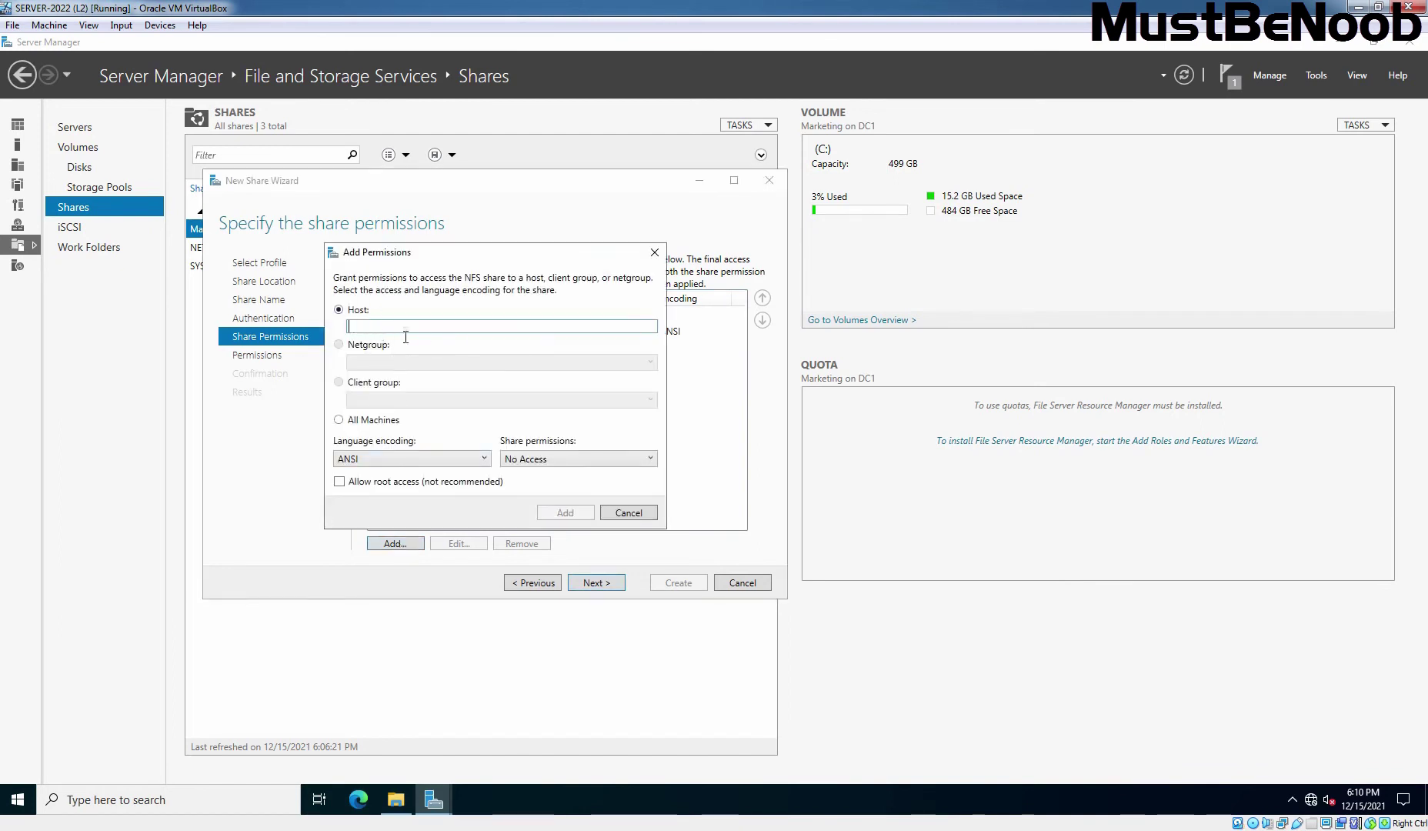
click(631, 513)
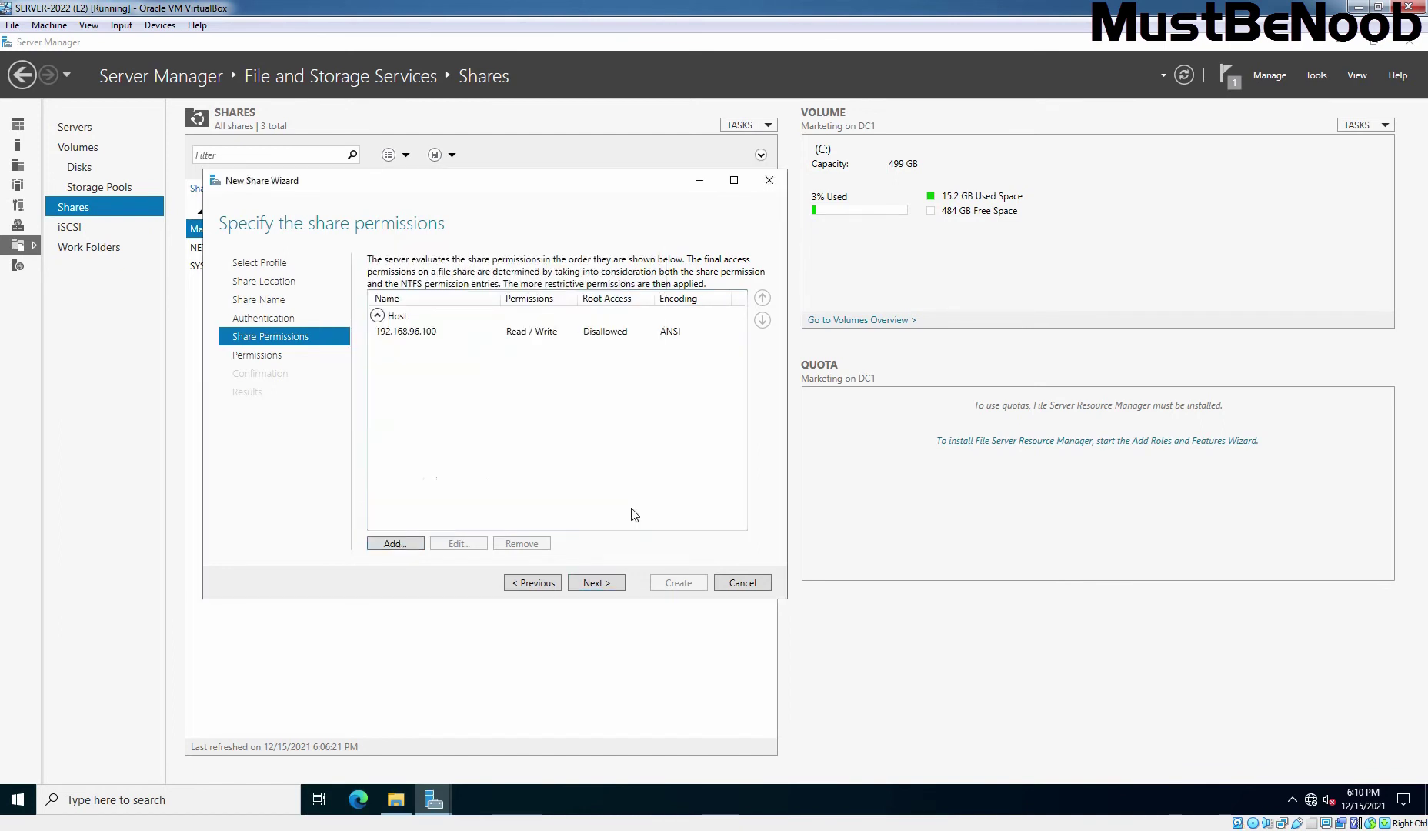
- Create TestNFSShare, close the wizard, and select the new share in the Shares list
click(592, 585)
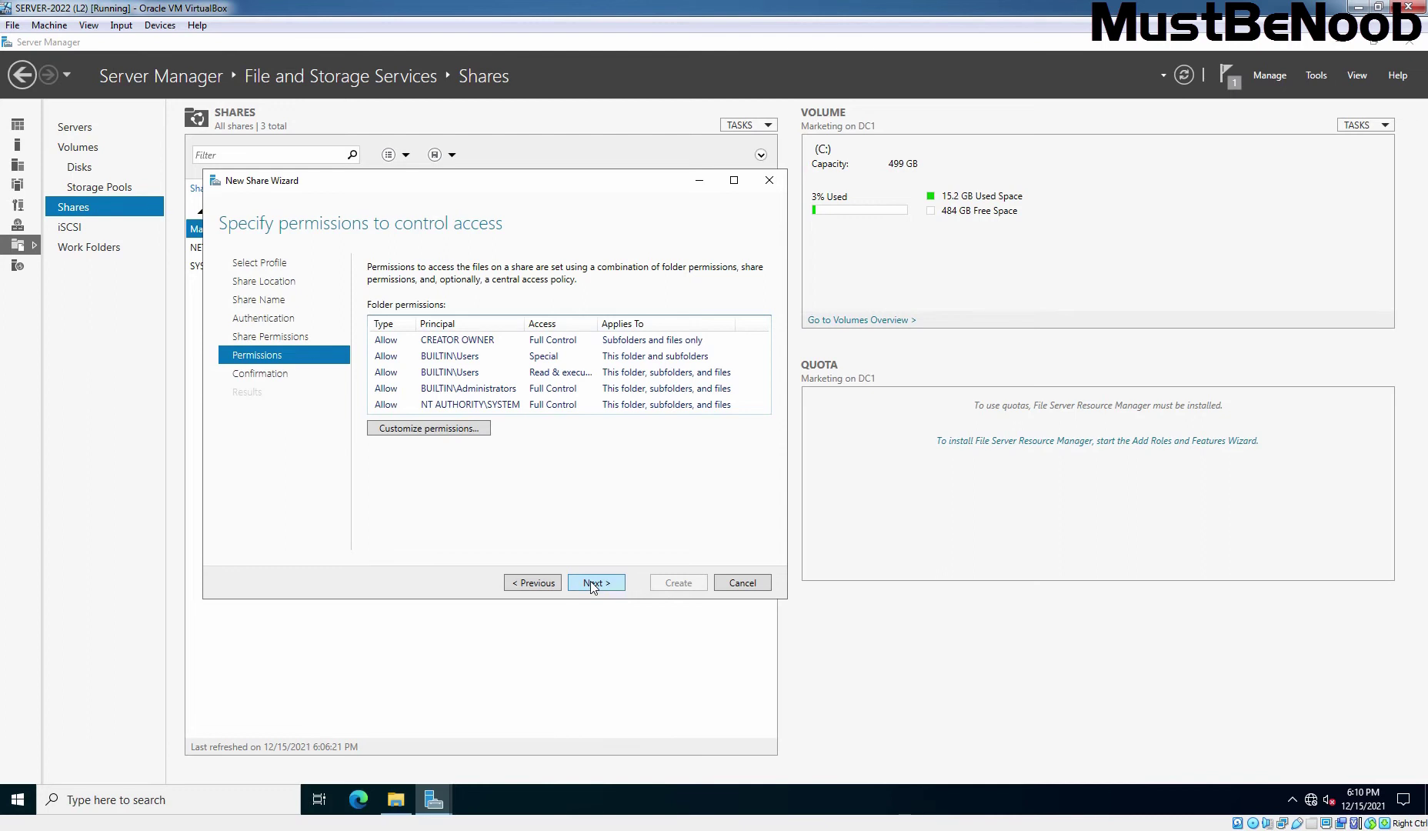
click(593, 585)
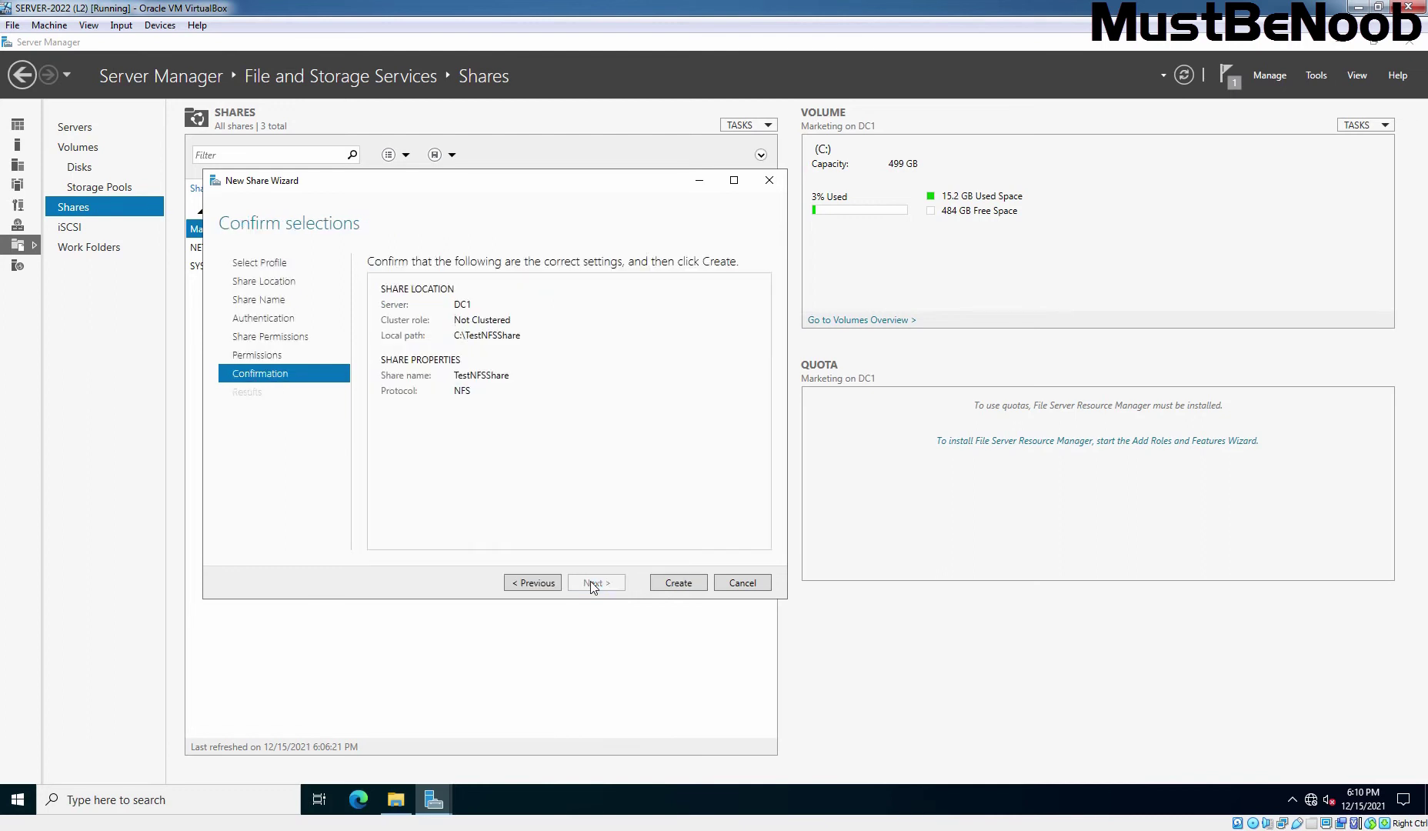
click(678, 583)
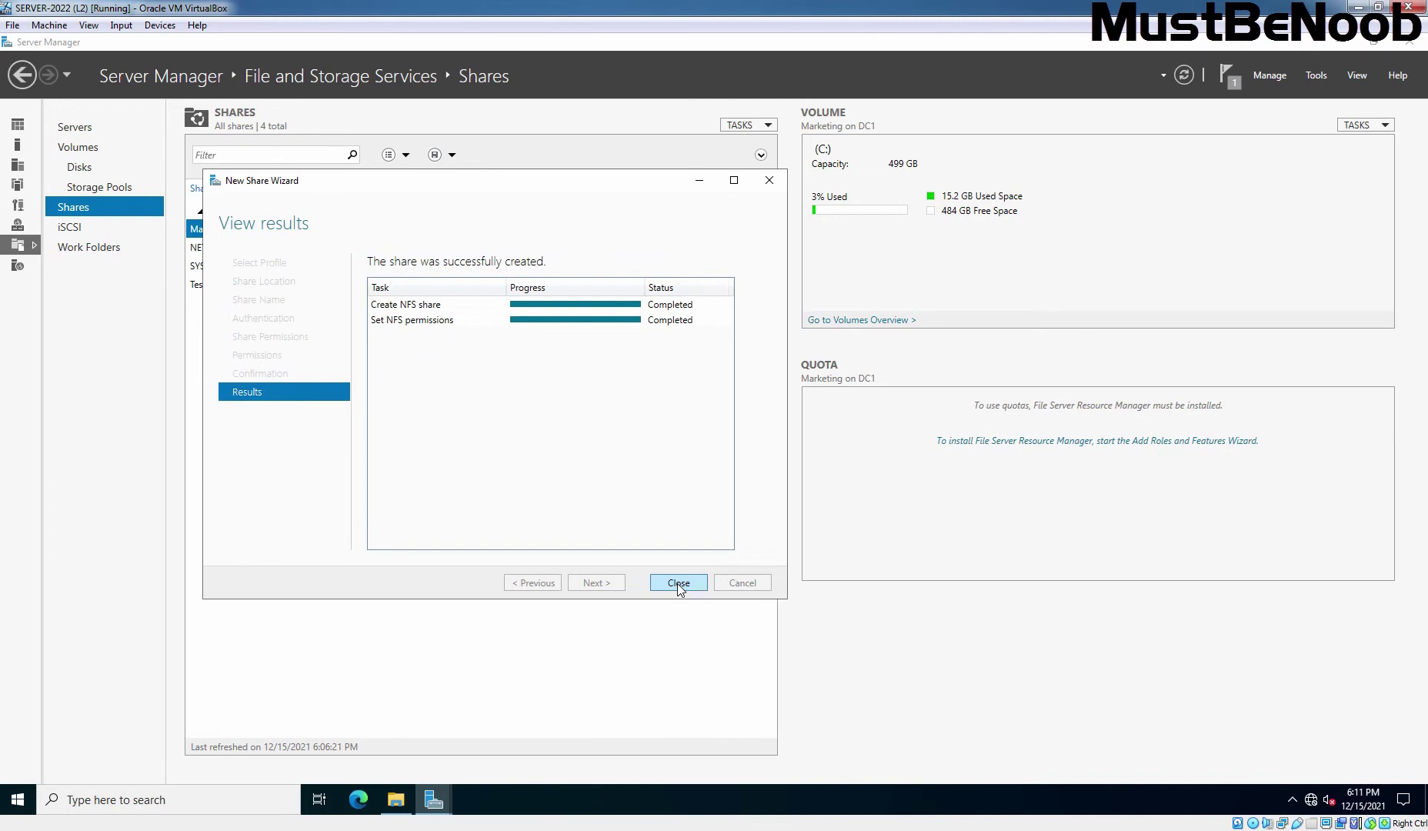
click(678, 584)
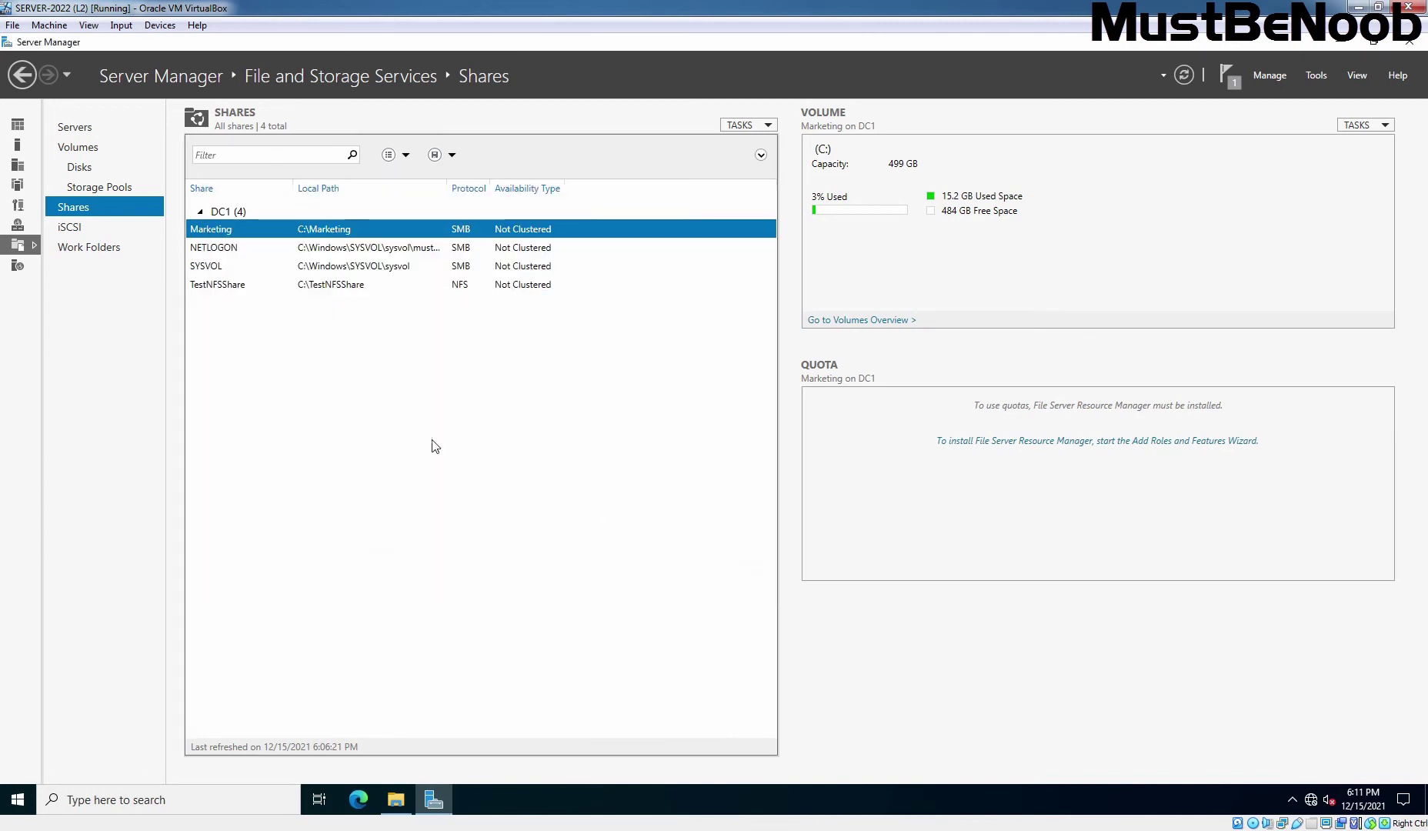
click(217, 288)
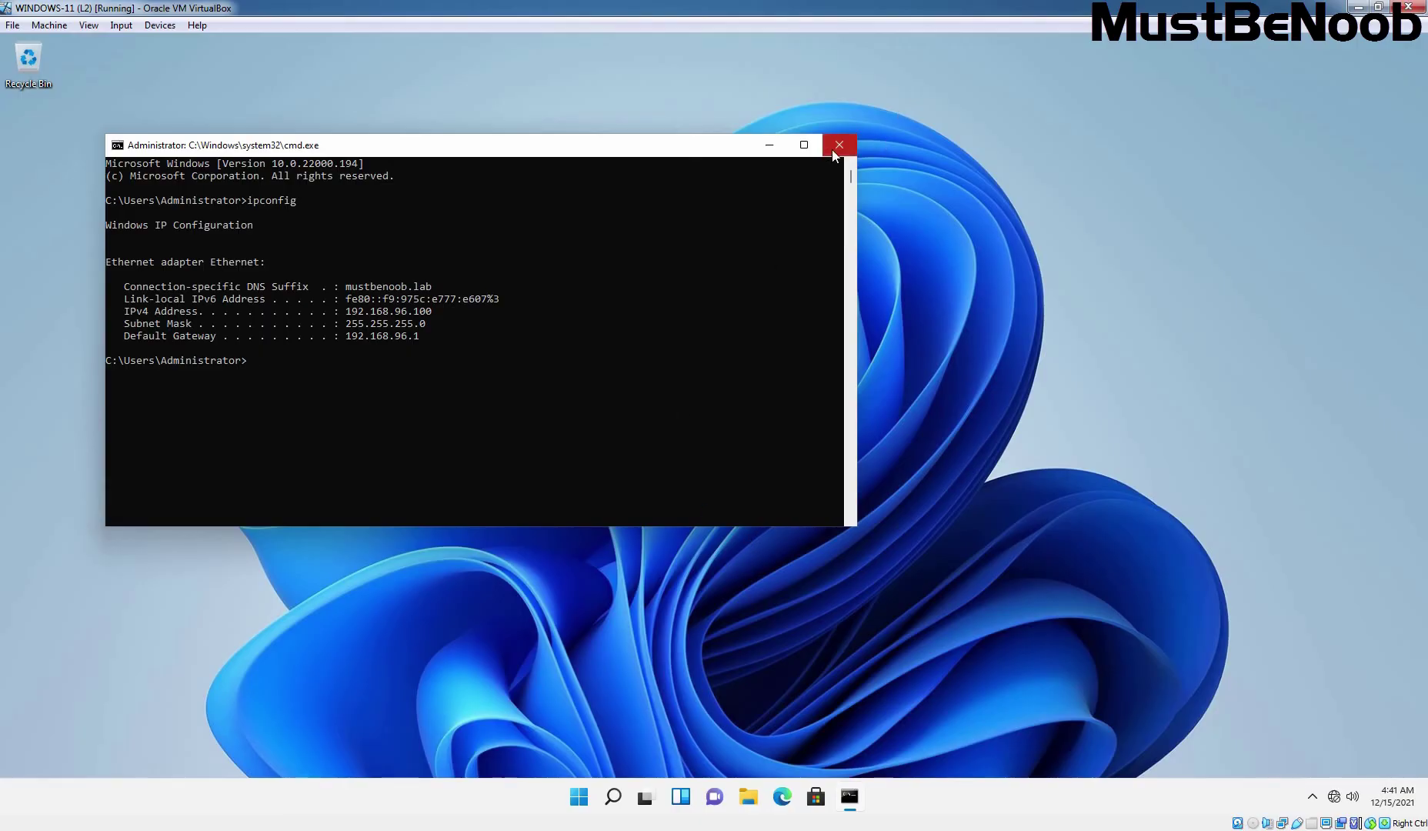
- Close the command prompt and open Control Panel's Programs page from Windows search
click(839, 146)
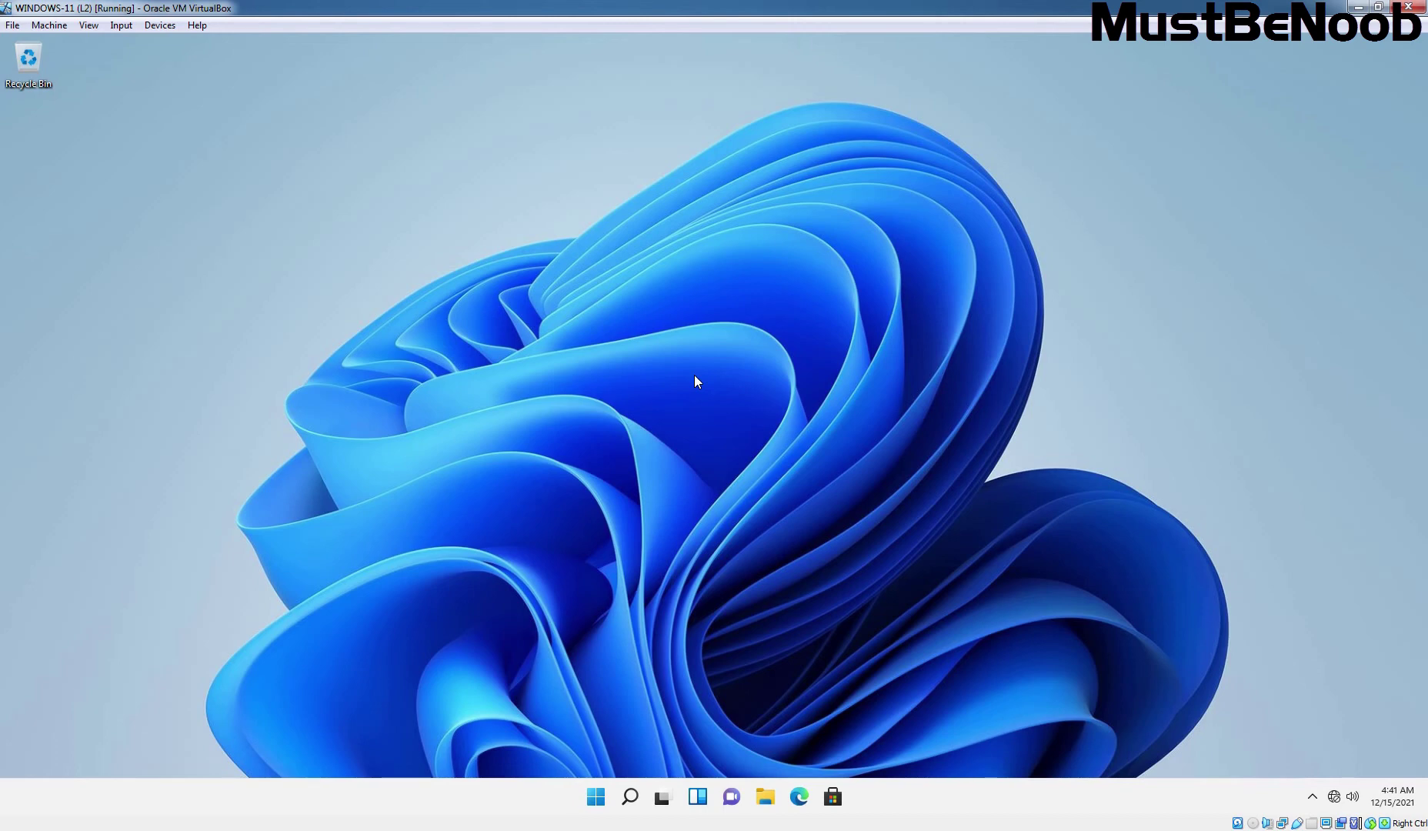
click(634, 800)
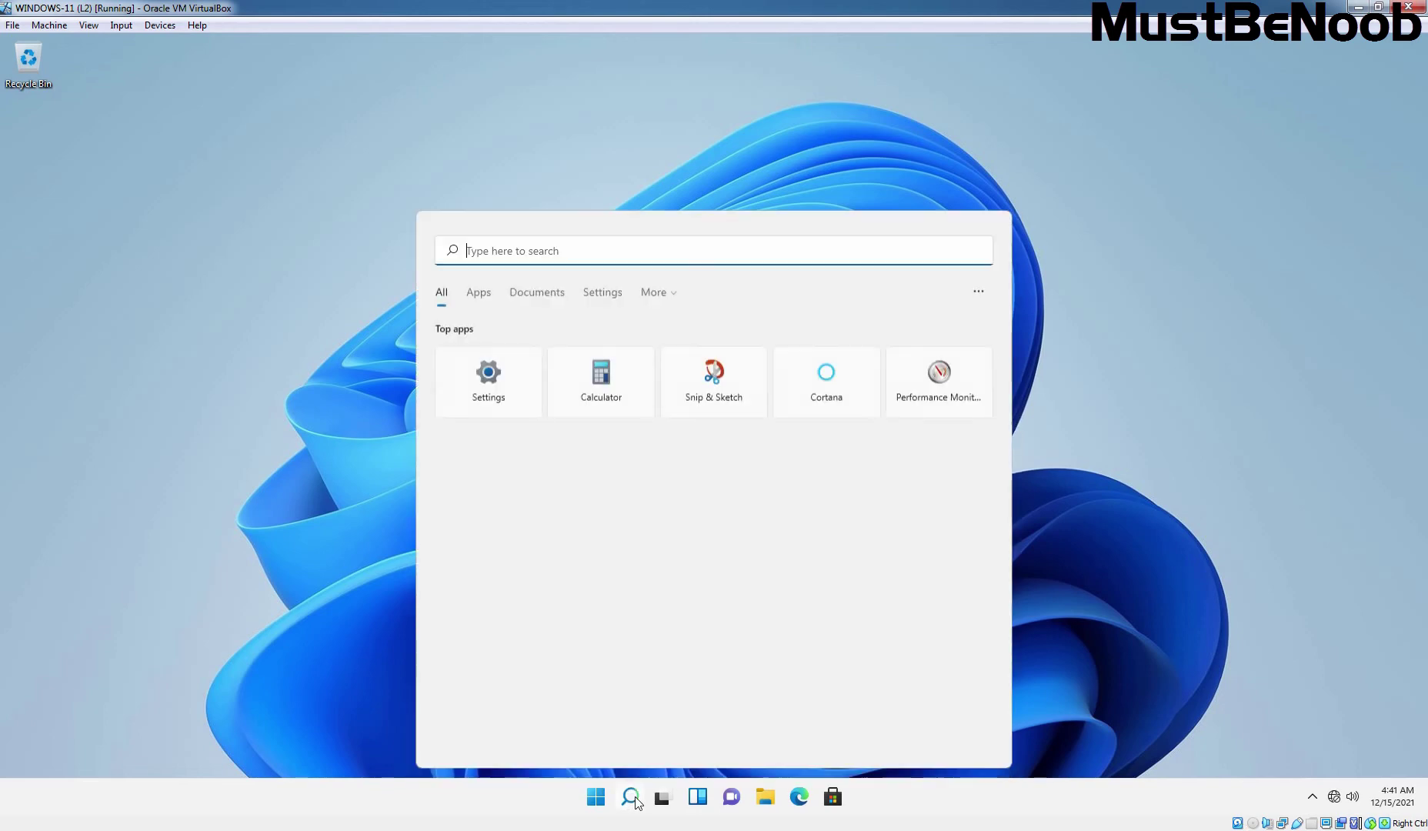
text(contrtol)
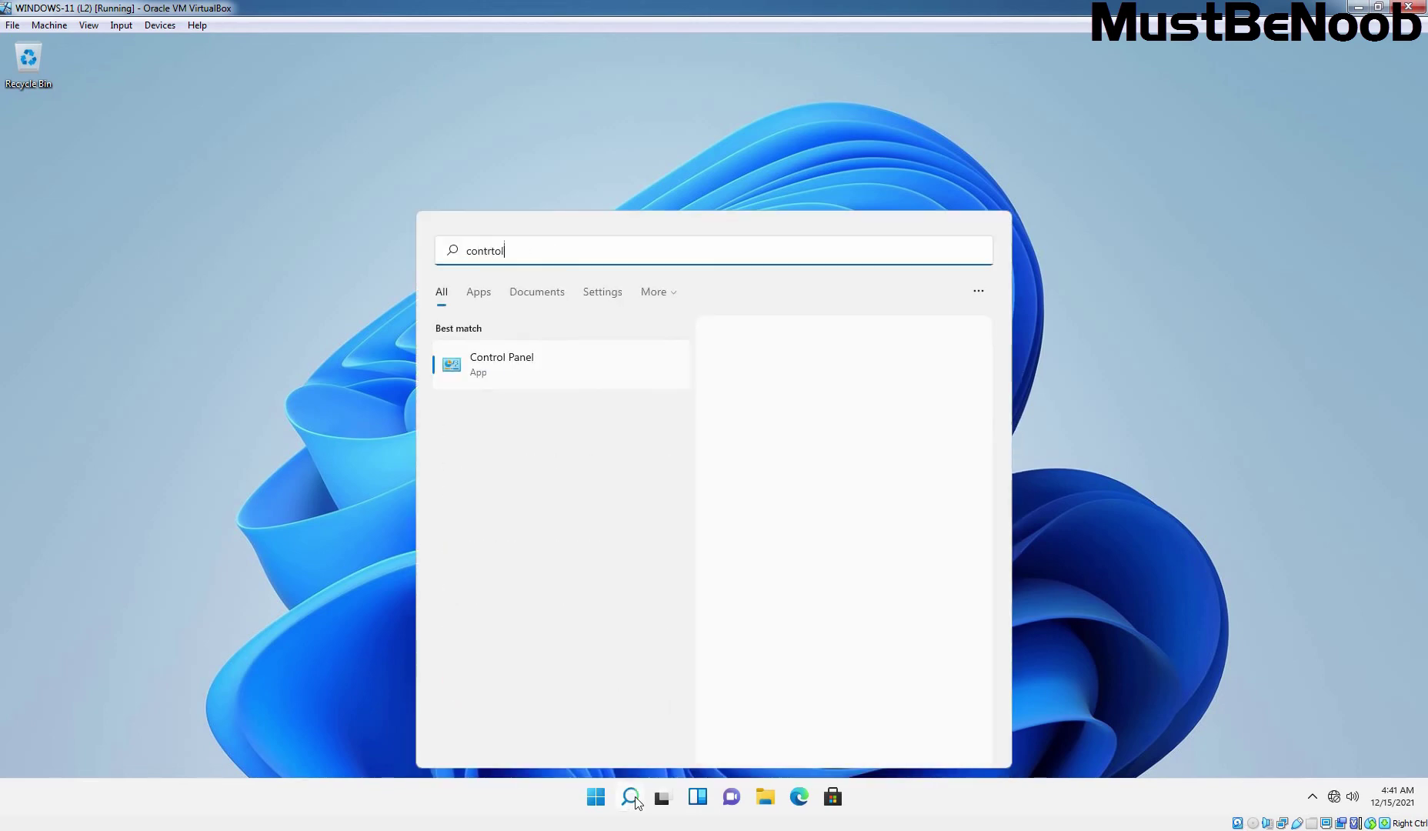
click(500, 375)
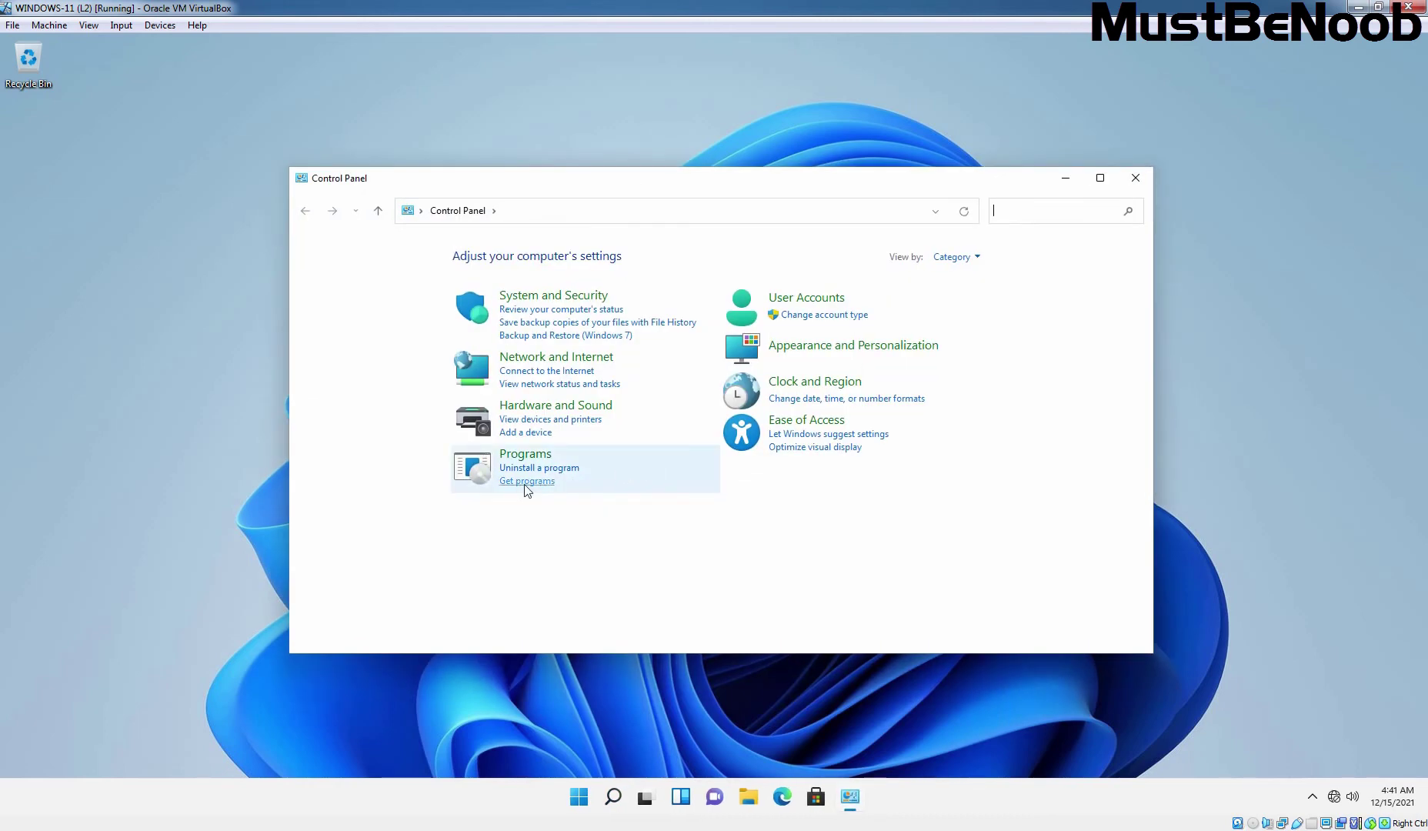
click(525, 458)
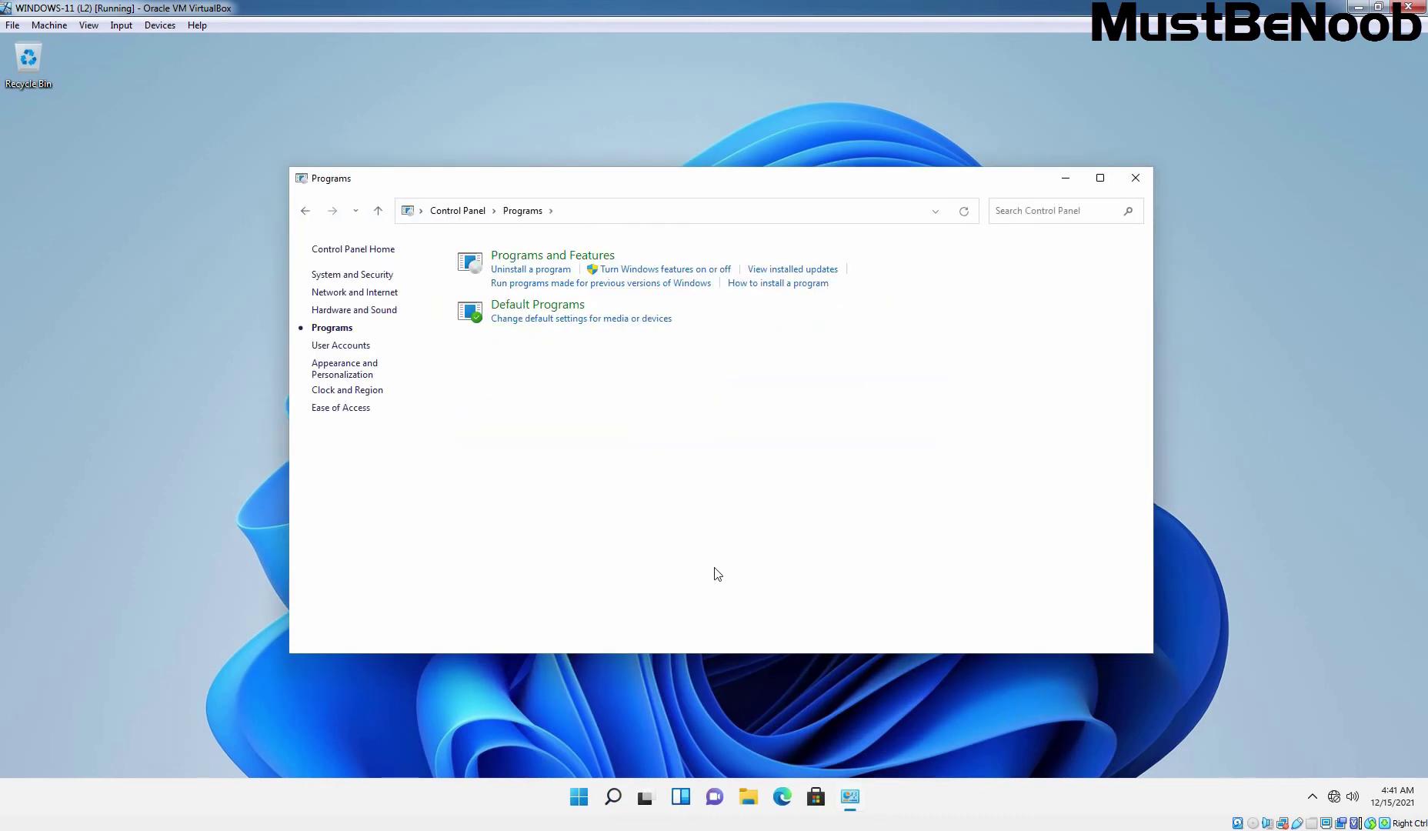
- Enable Client for NFS under Services for NFS in Windows Features, apply, and close Control Panel
click(677, 277)
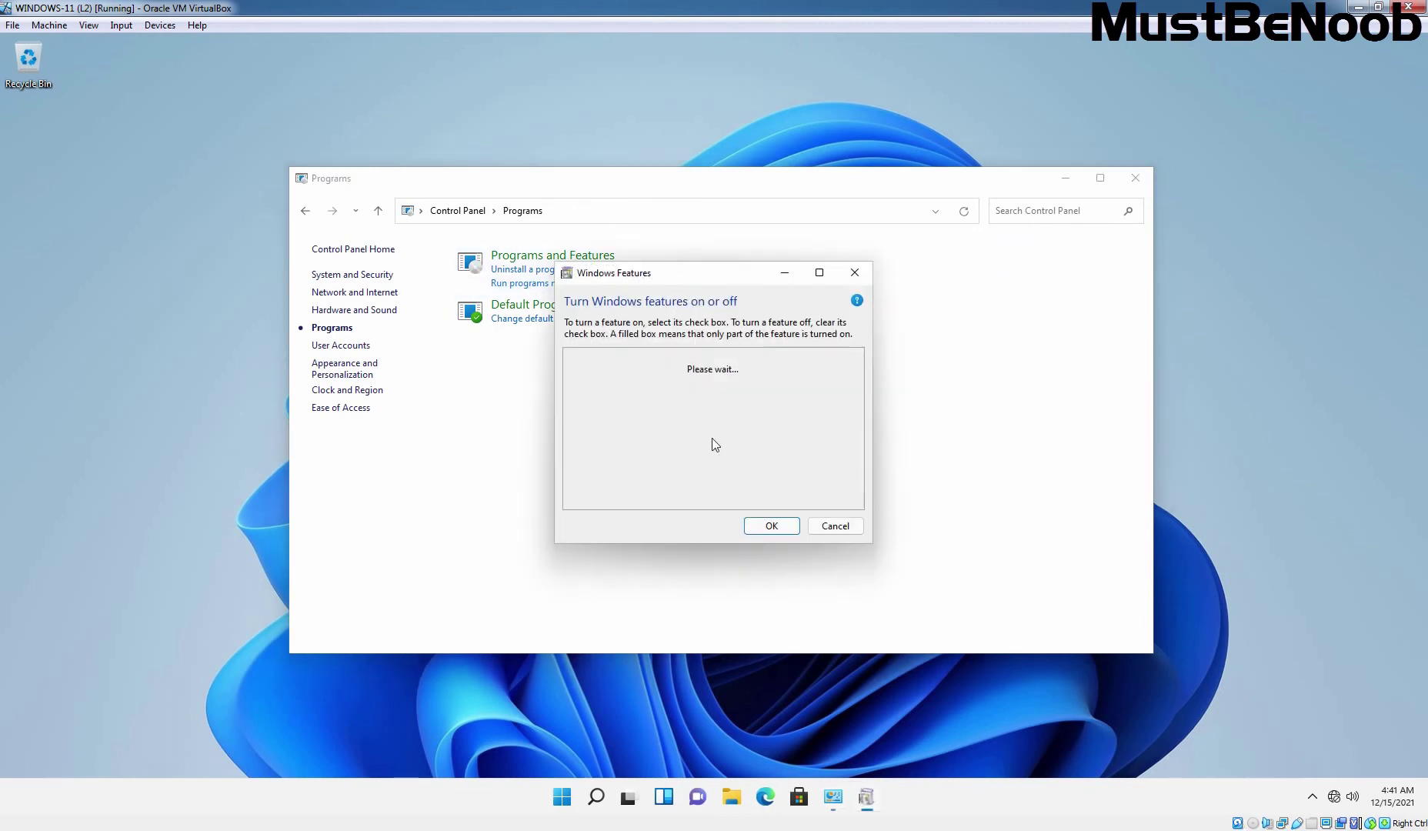
scroll(711, 440, down, 3)
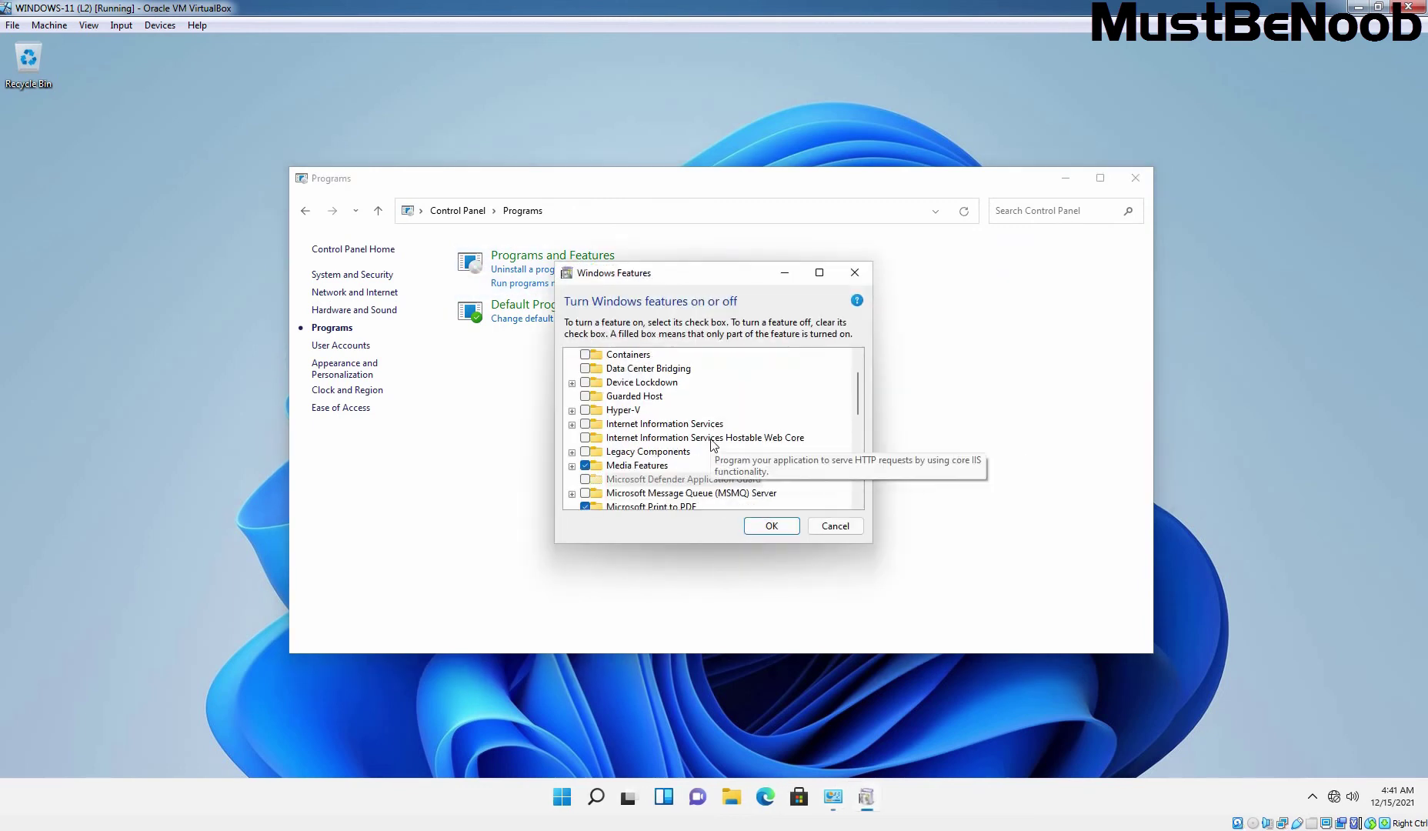
scroll(711, 444, down, 2)
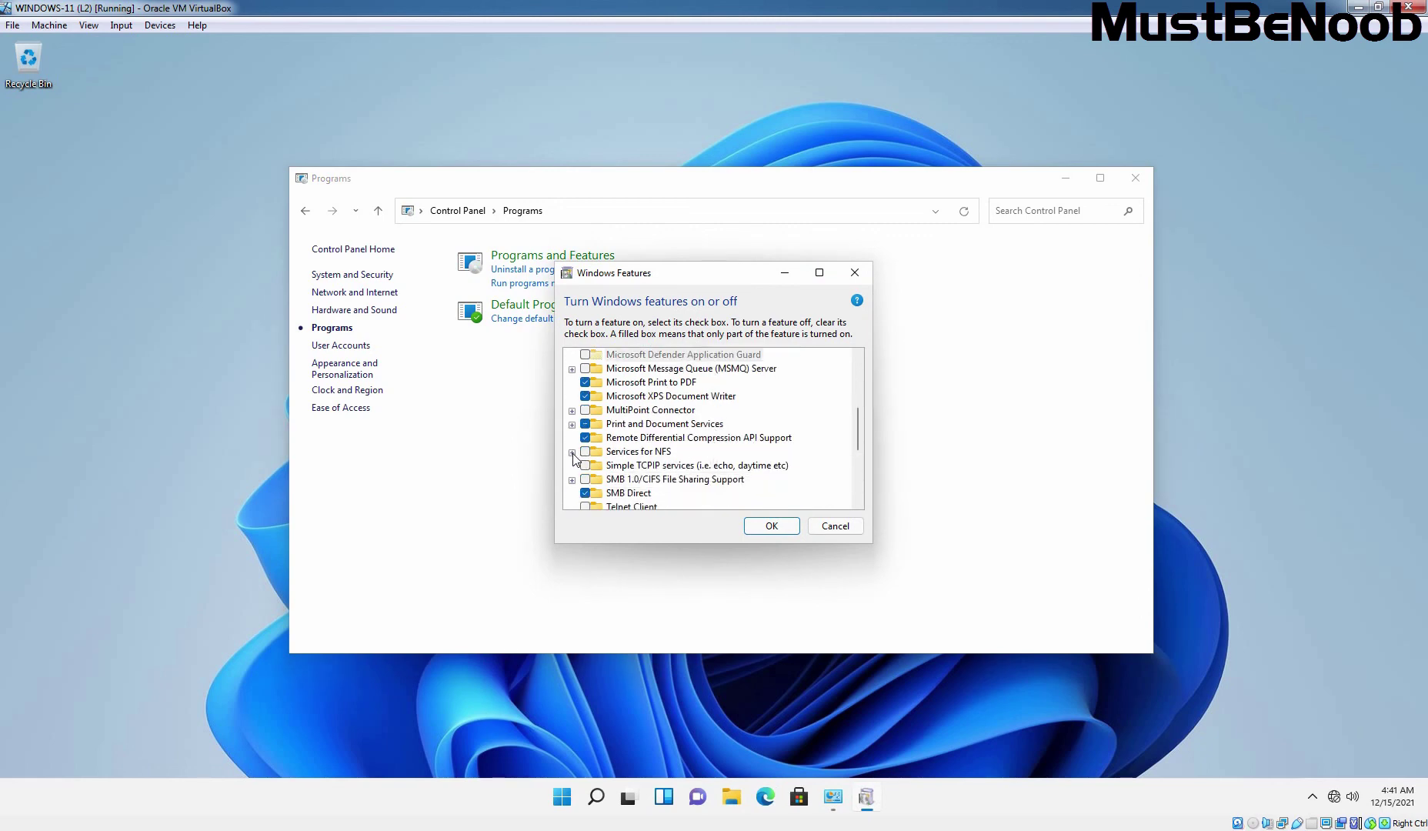
click(572, 452)
scroll(658, 458, down, 1)
click(658, 454)
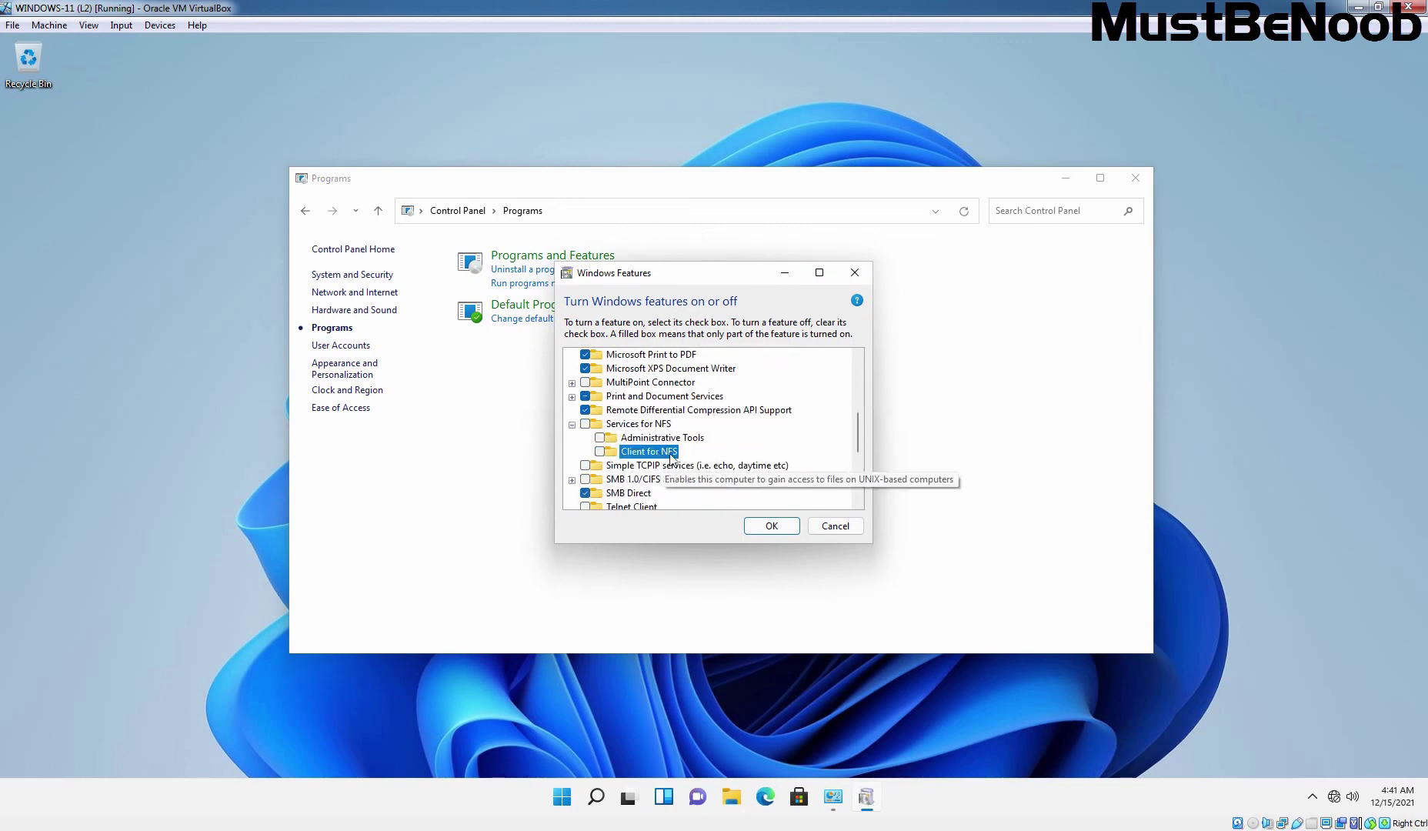
click(600, 452)
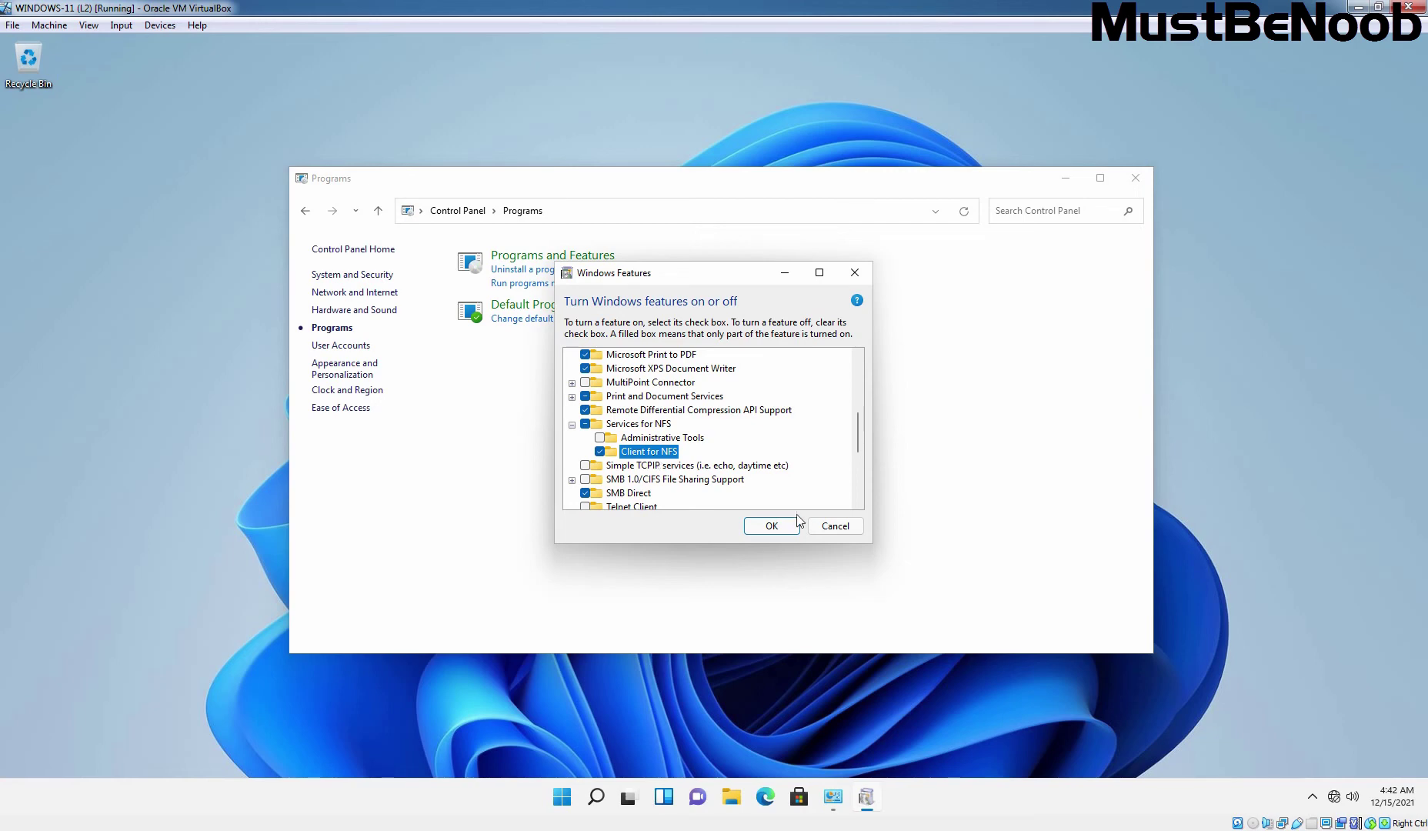
click(775, 527)
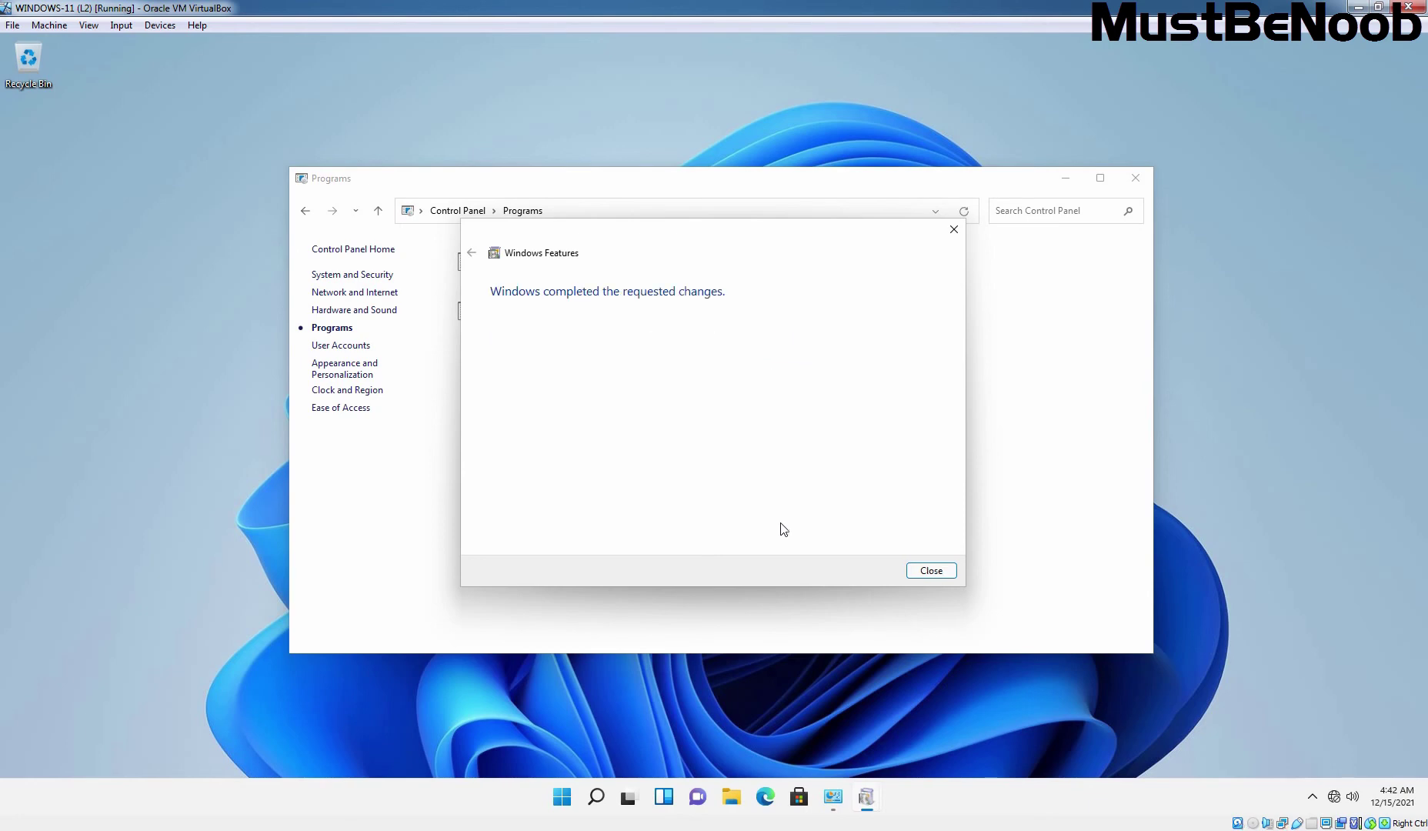
click(935, 573)
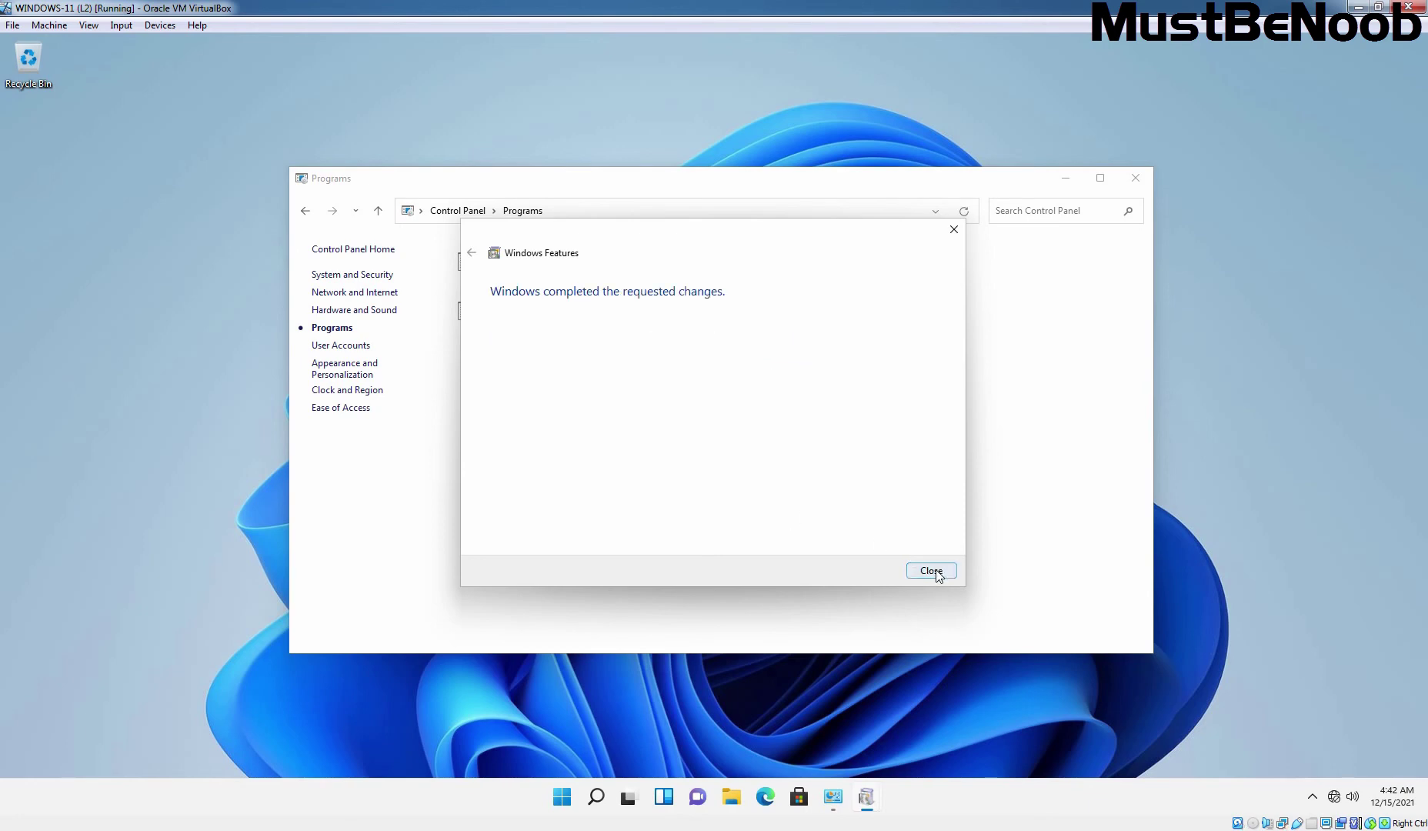
click(1135, 178)
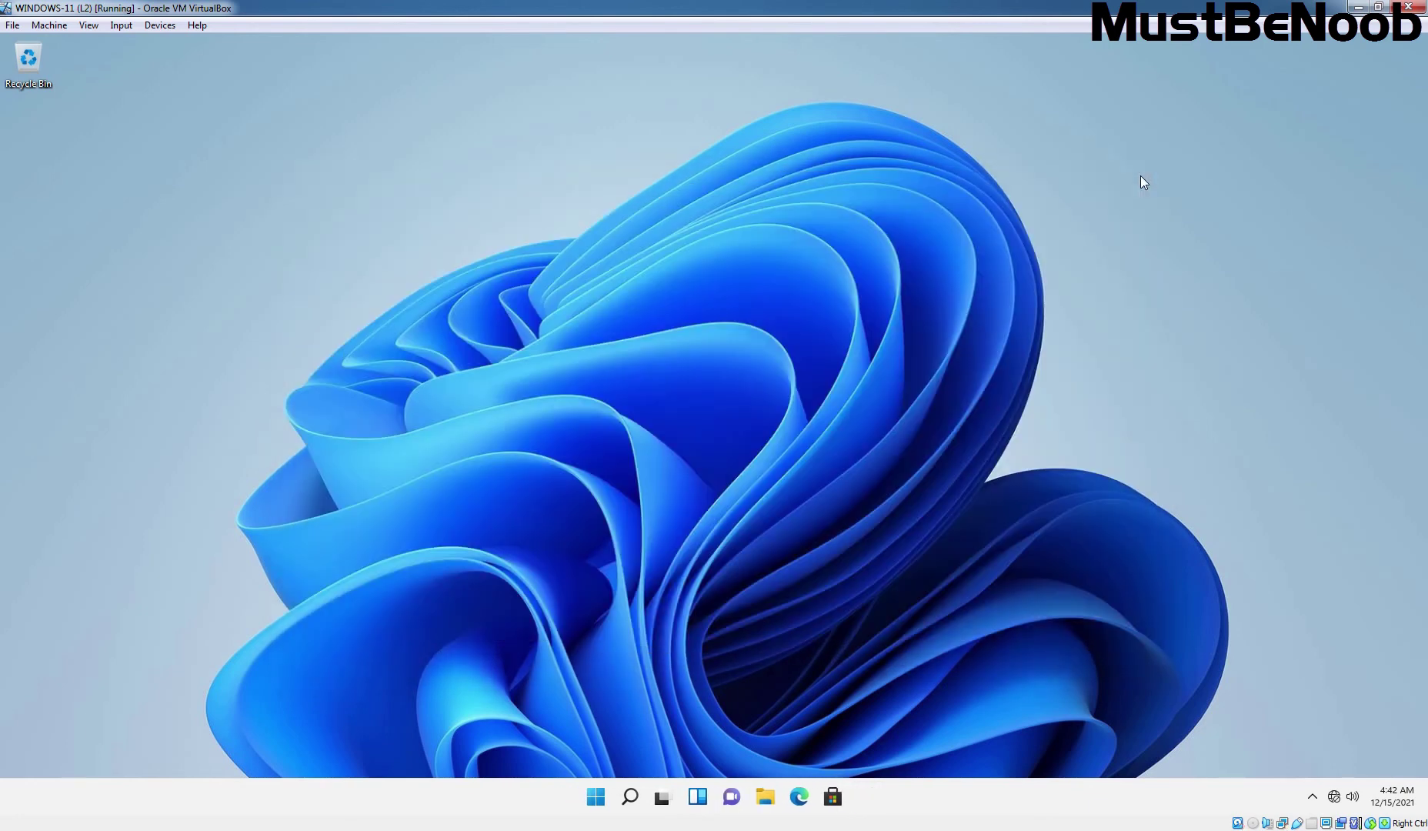
- Launch an administrator Command Prompt through the Run prompt with cmd
key(super+r)
text(cmd)
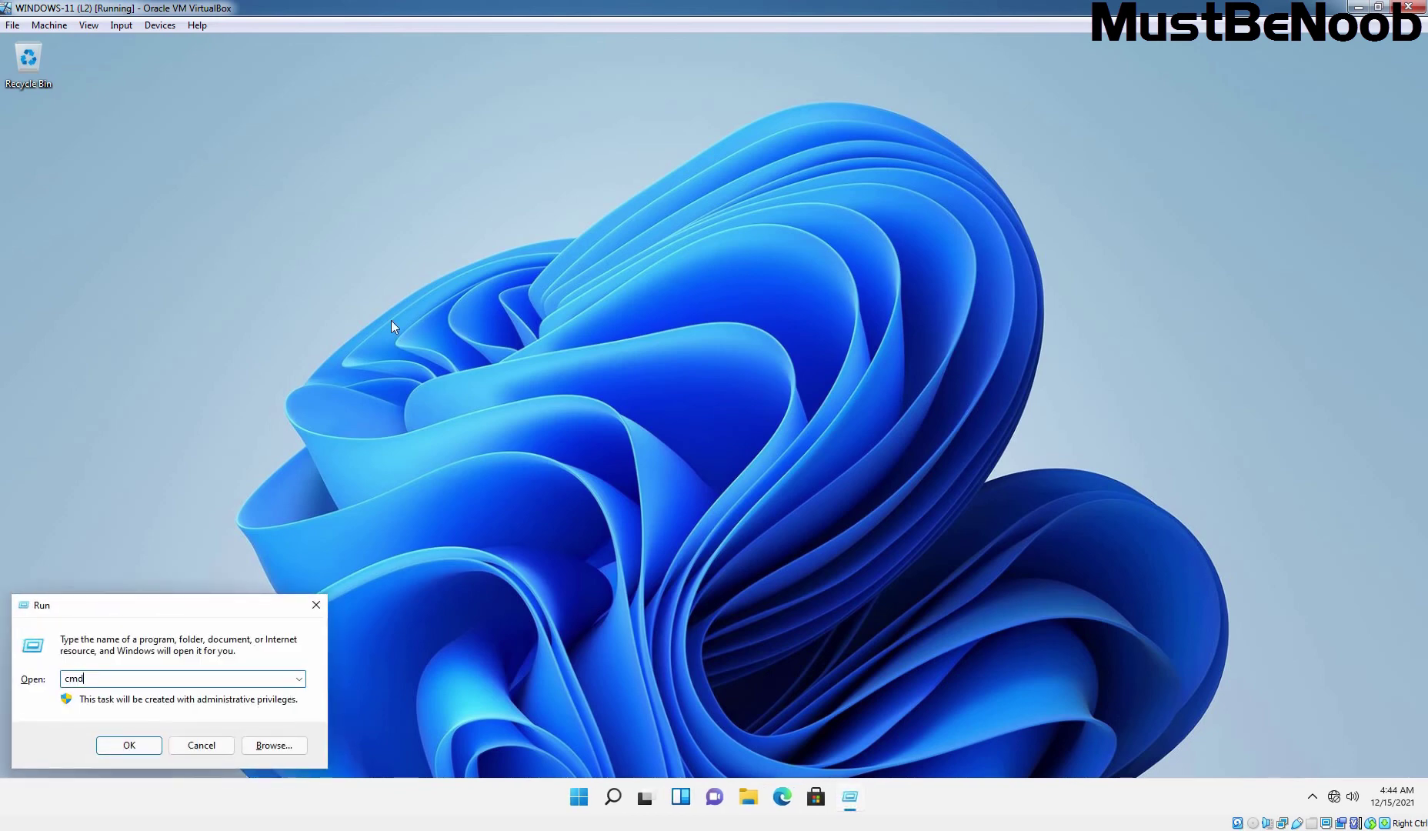
key(Return)
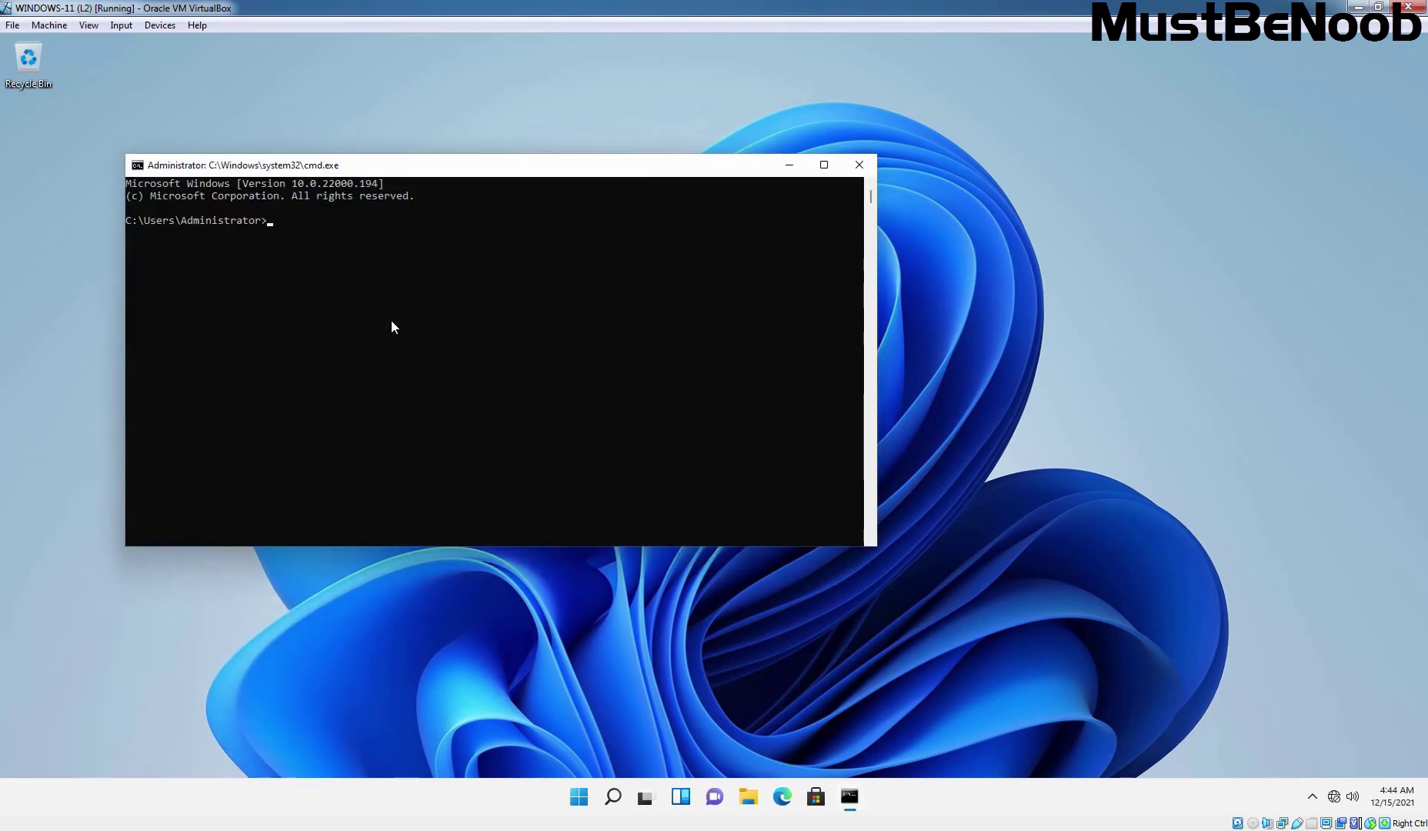
- Mount 192.168.96.11:/TestNFSShare as drive M: using the mount command
text(mount)
text(192.168.96.11)
text(:/Test)
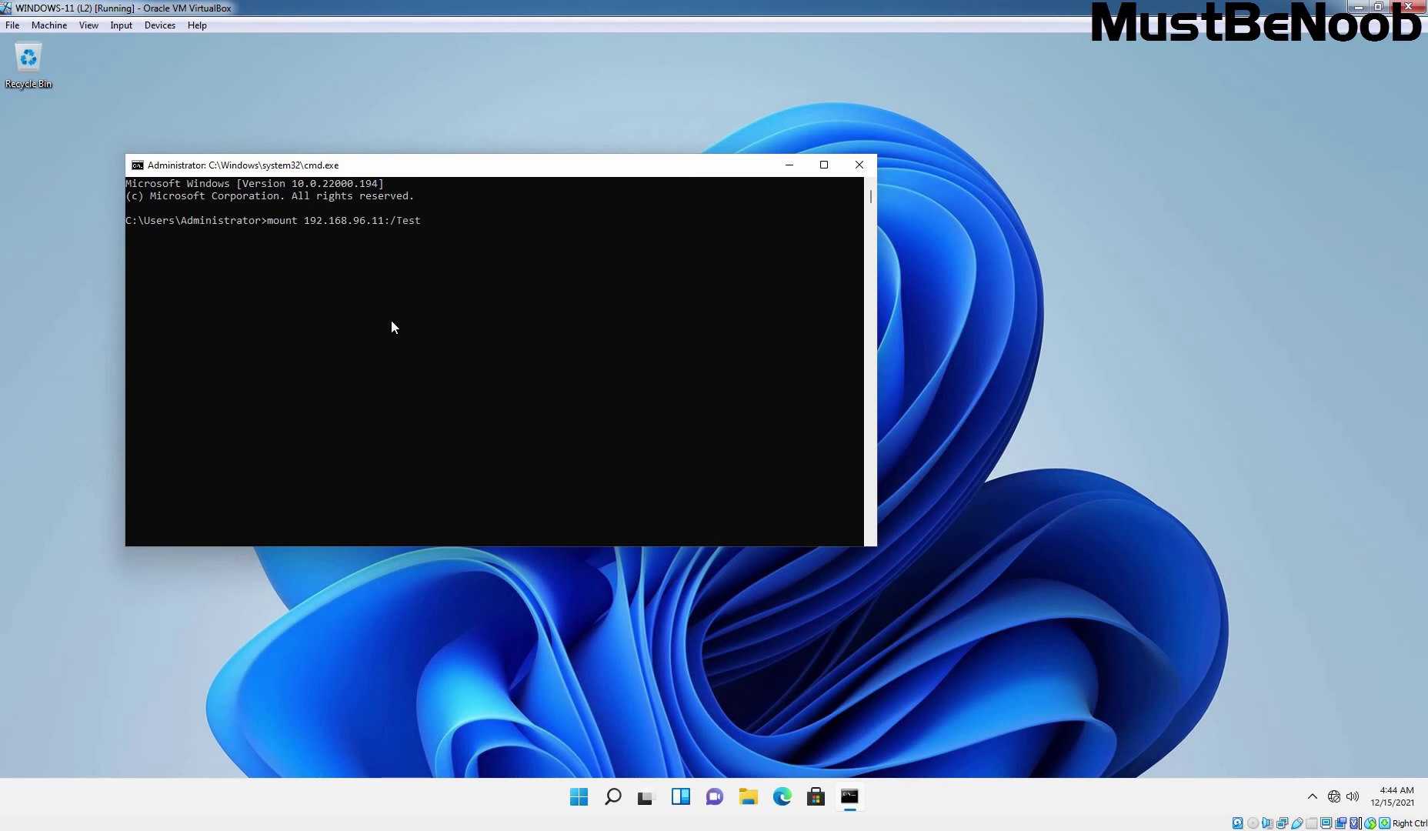
text(NFSShare M:\)
key(super+e)
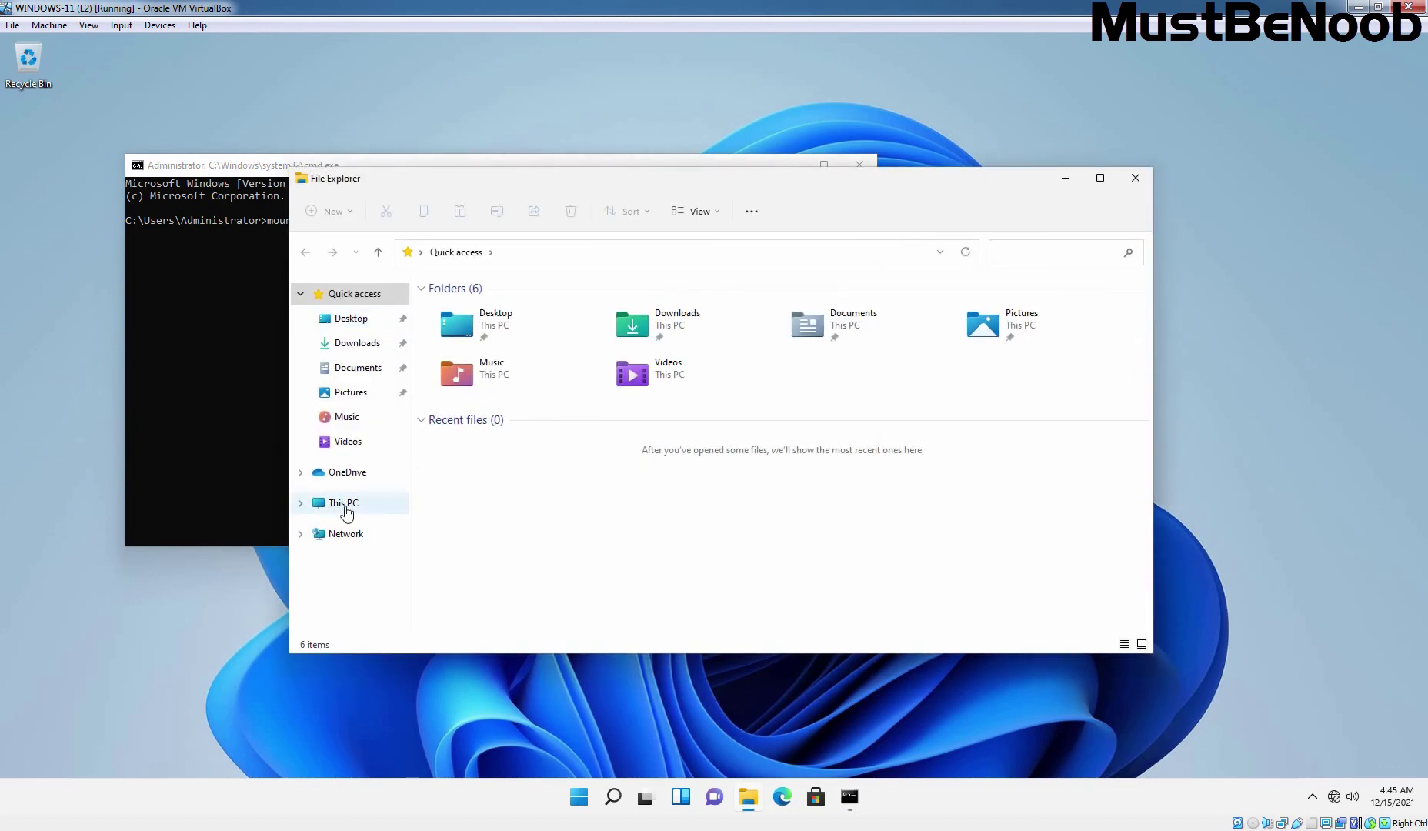
click(346, 511)
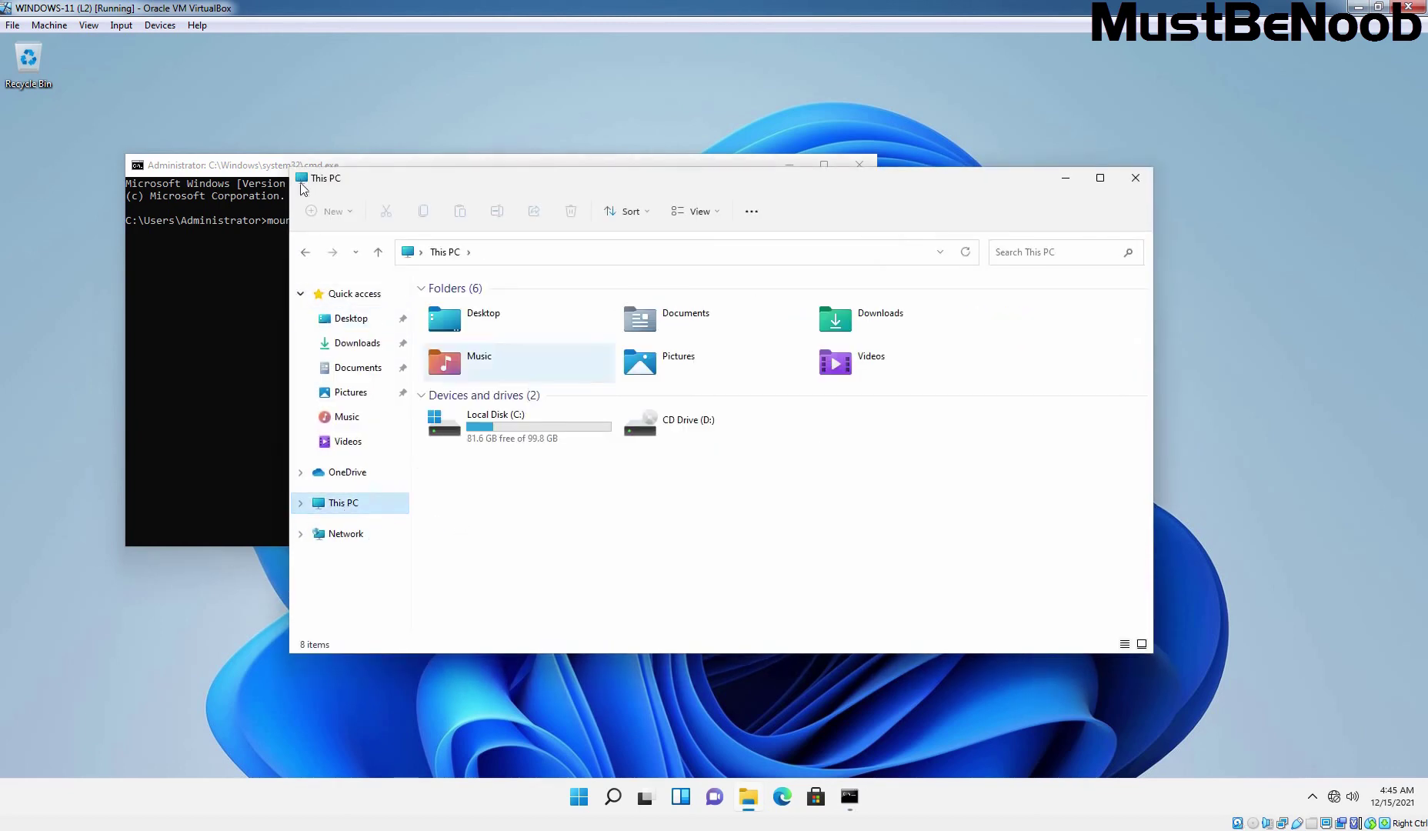
click(271, 201)
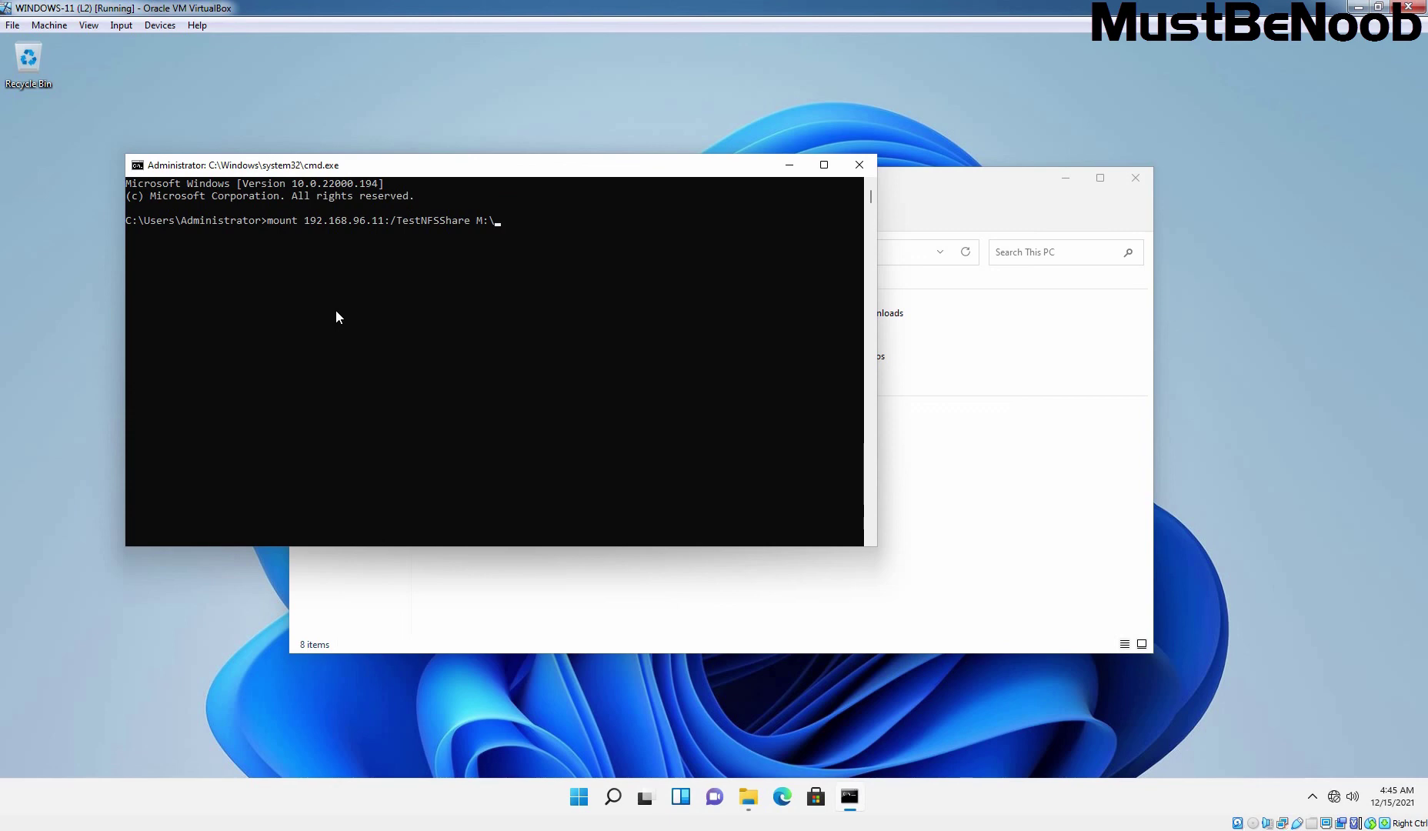
key(Return)
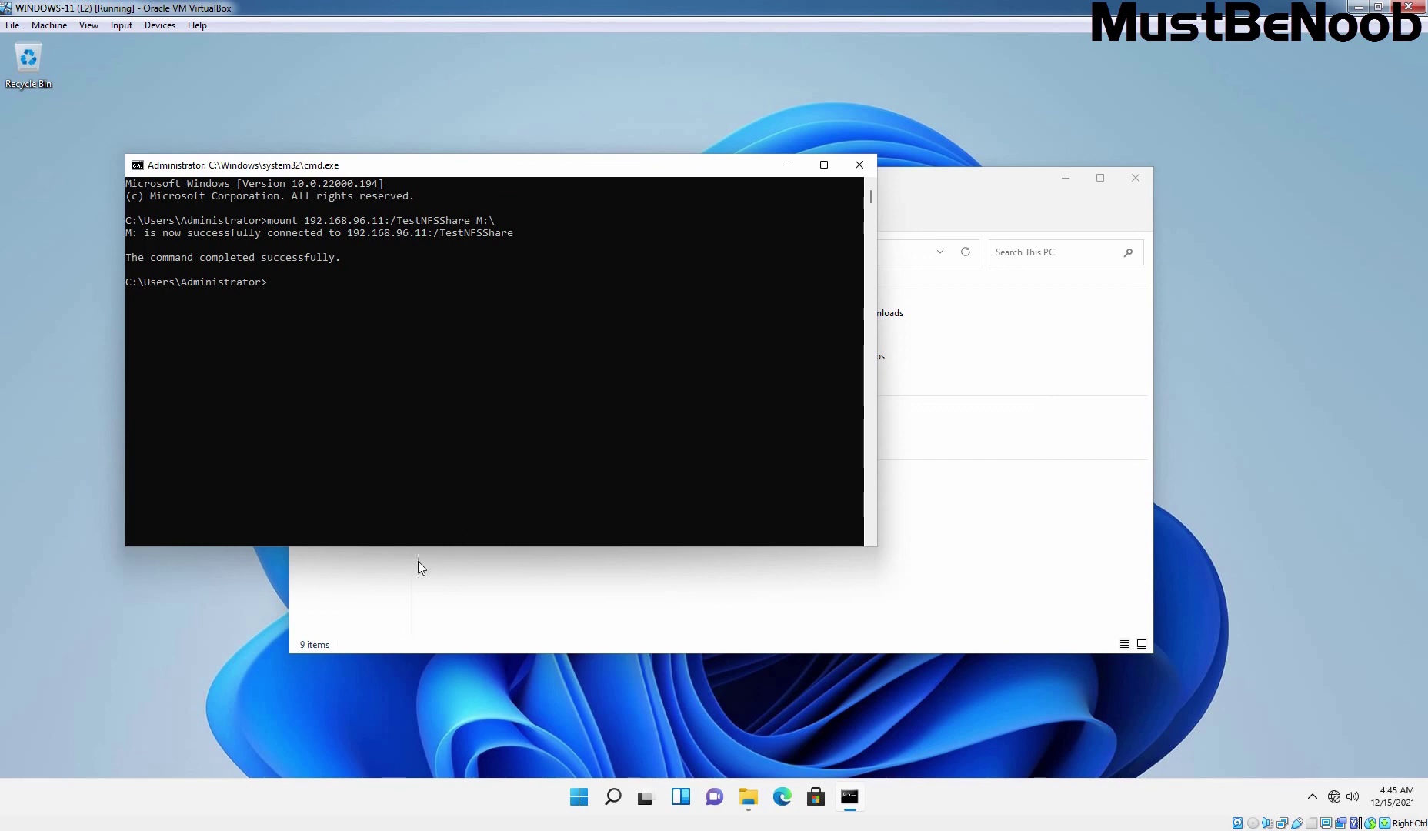
- Open the TestNFSShare (M:) drive, view Test File in Notepad, then close it
click(469, 596)
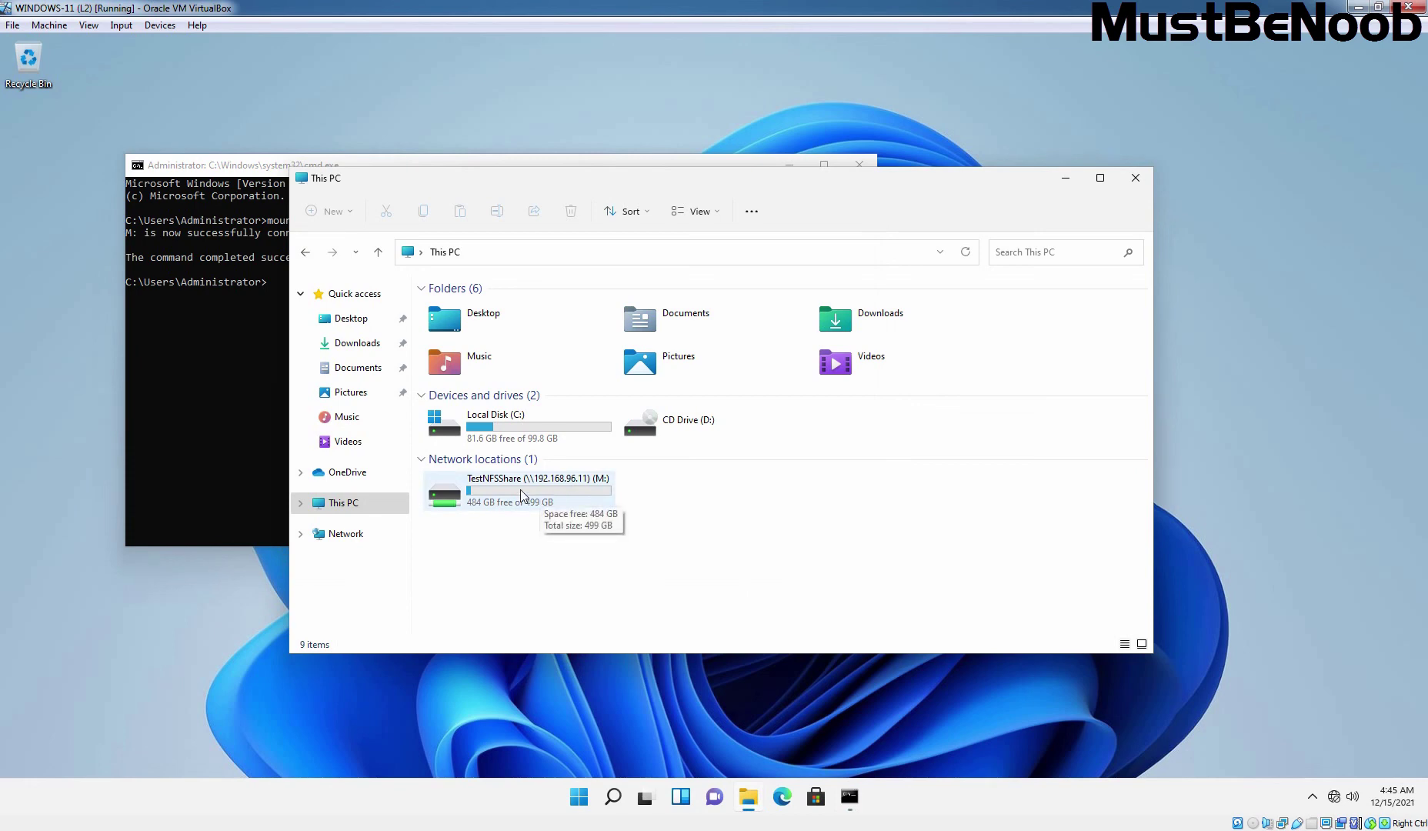
double_click(521, 494)
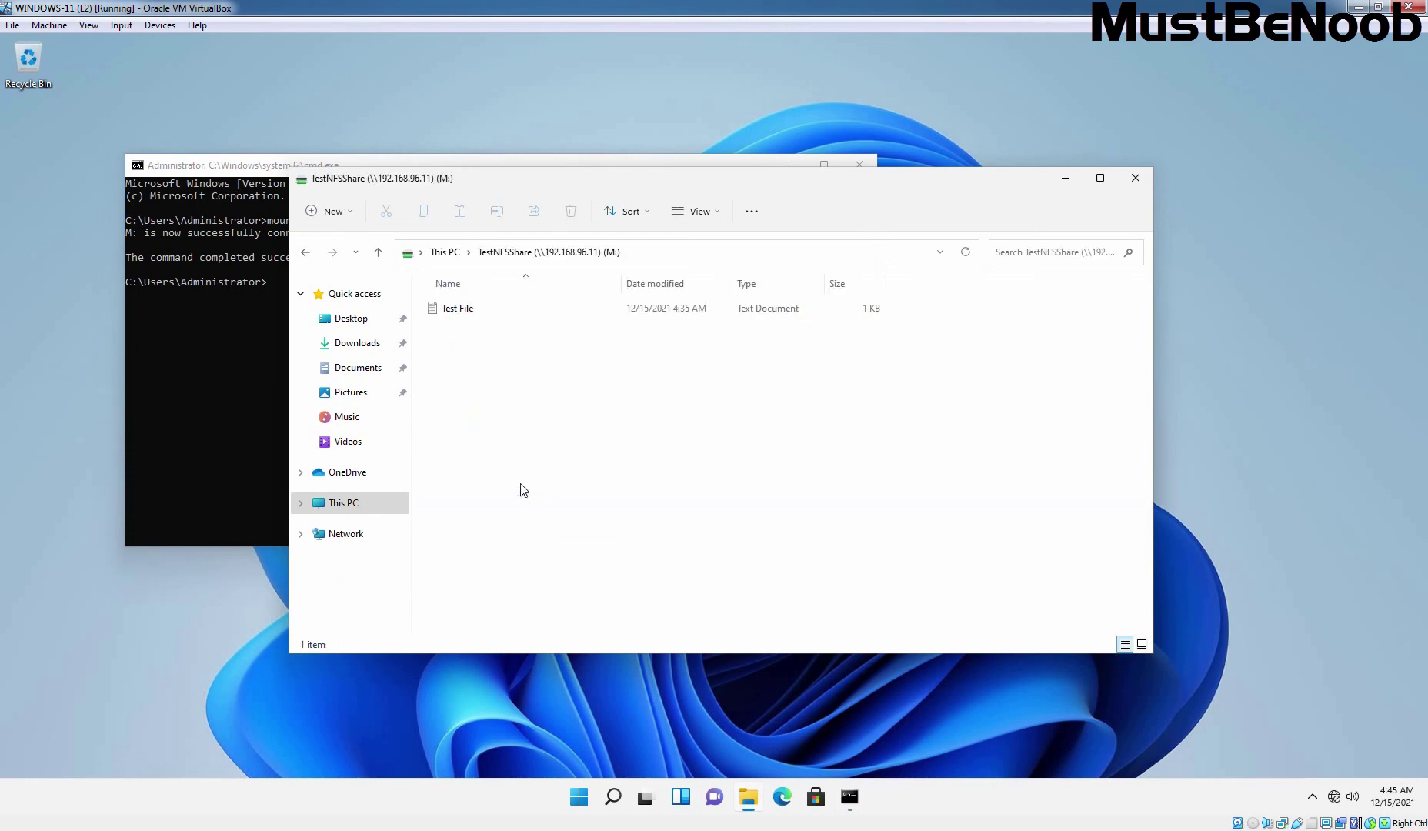
double_click(455, 311)
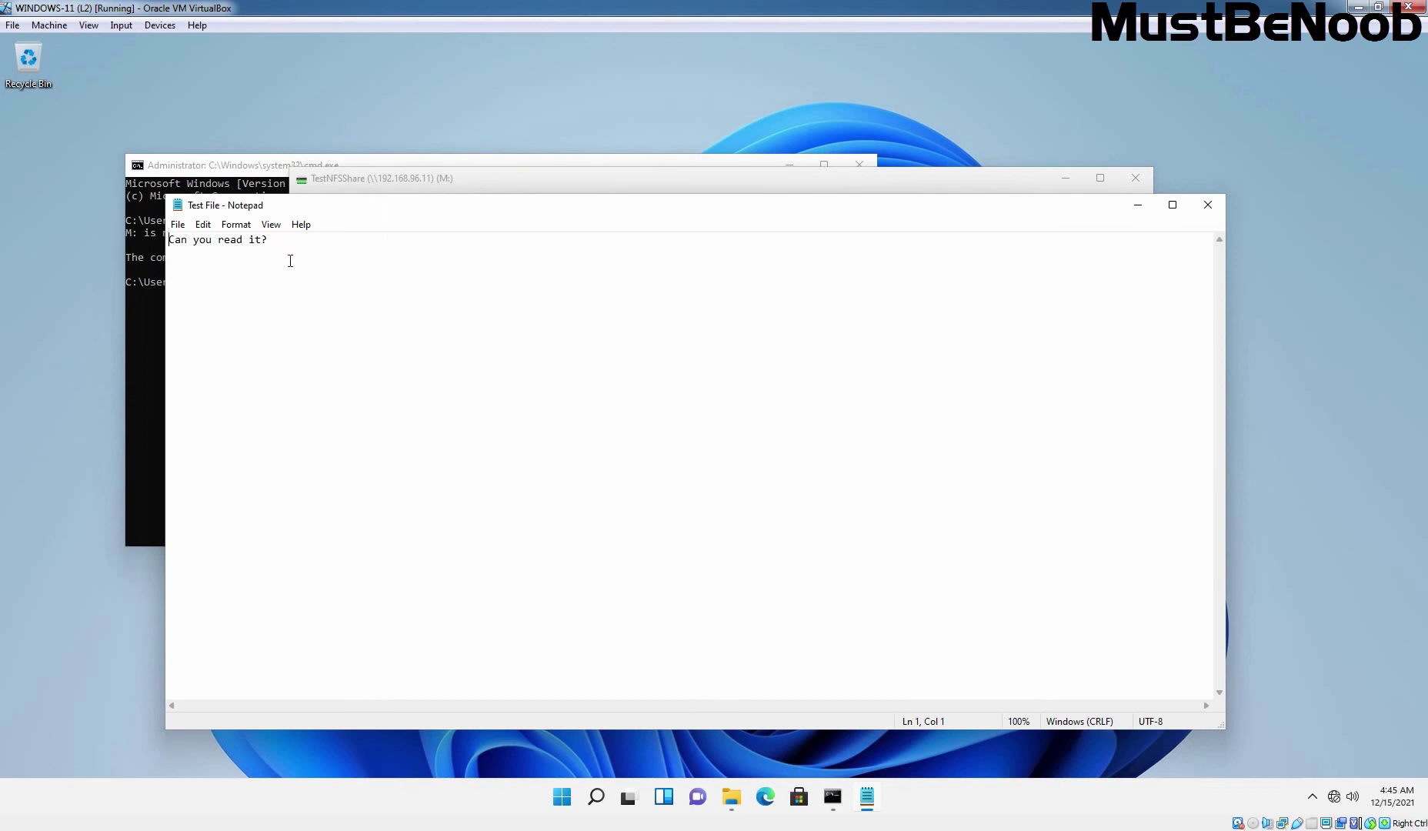
click(1208, 204)
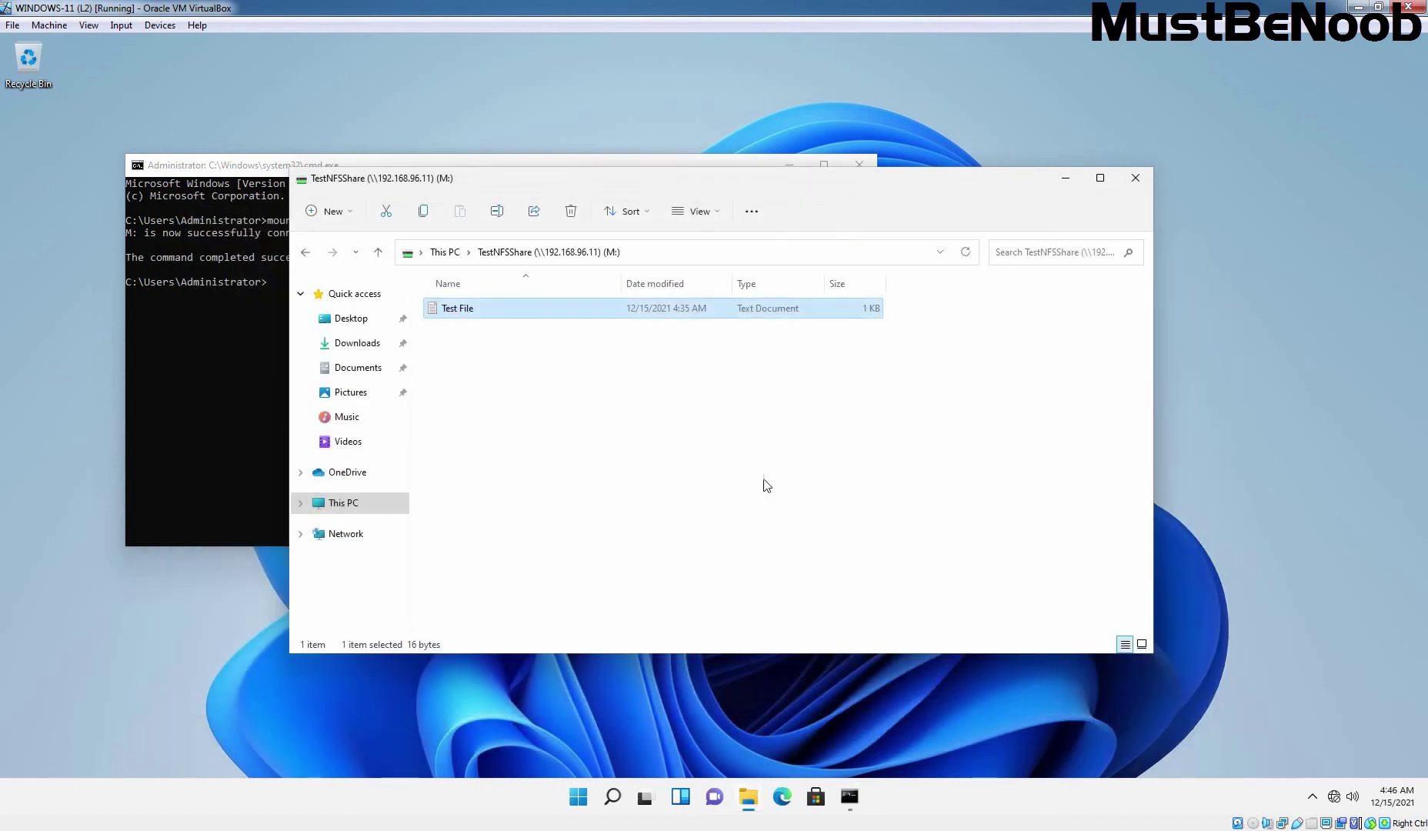
- Add a new folder named 'Admin' beside Test File on the M: share
right_click(578, 470)
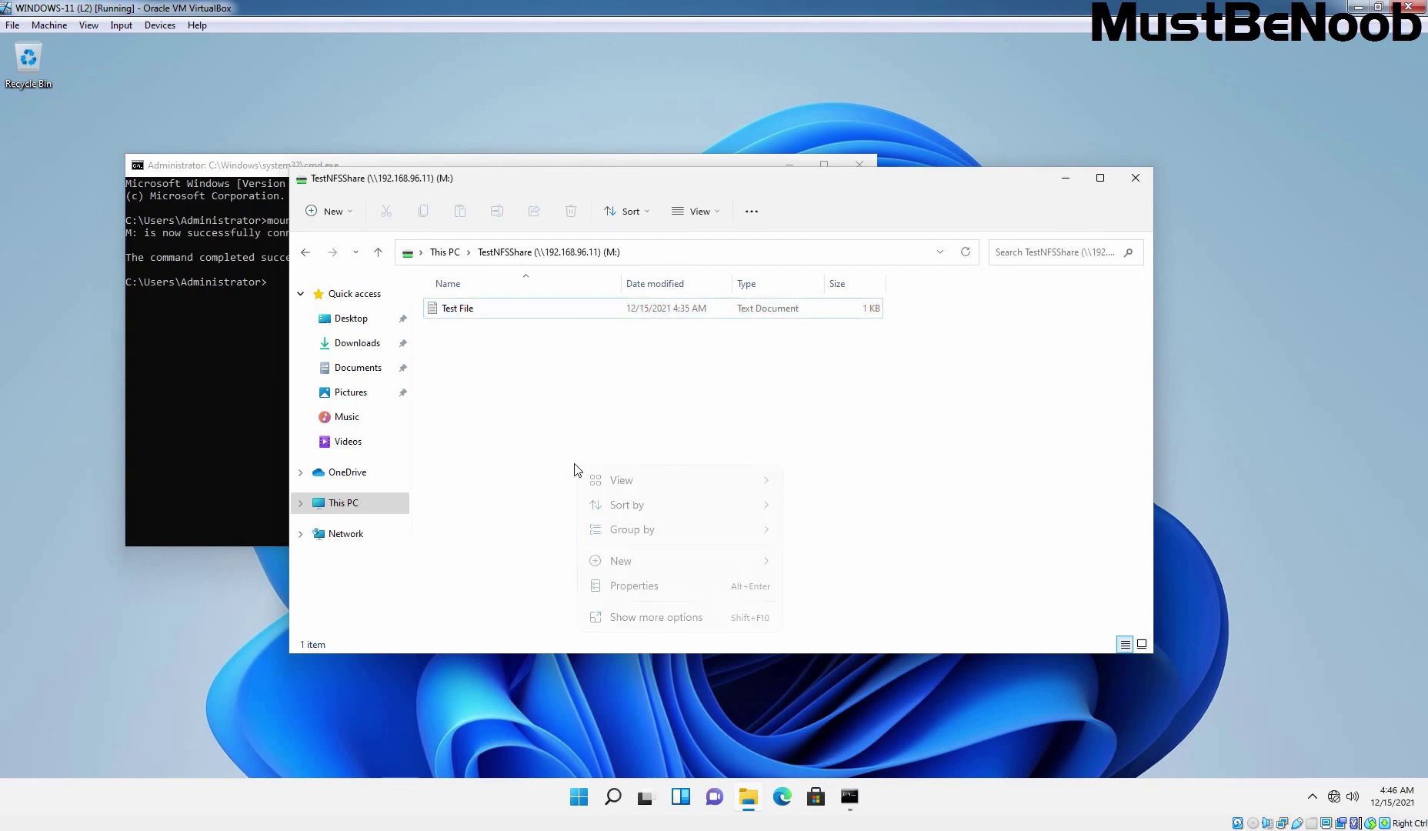
mouse_move(751, 570)
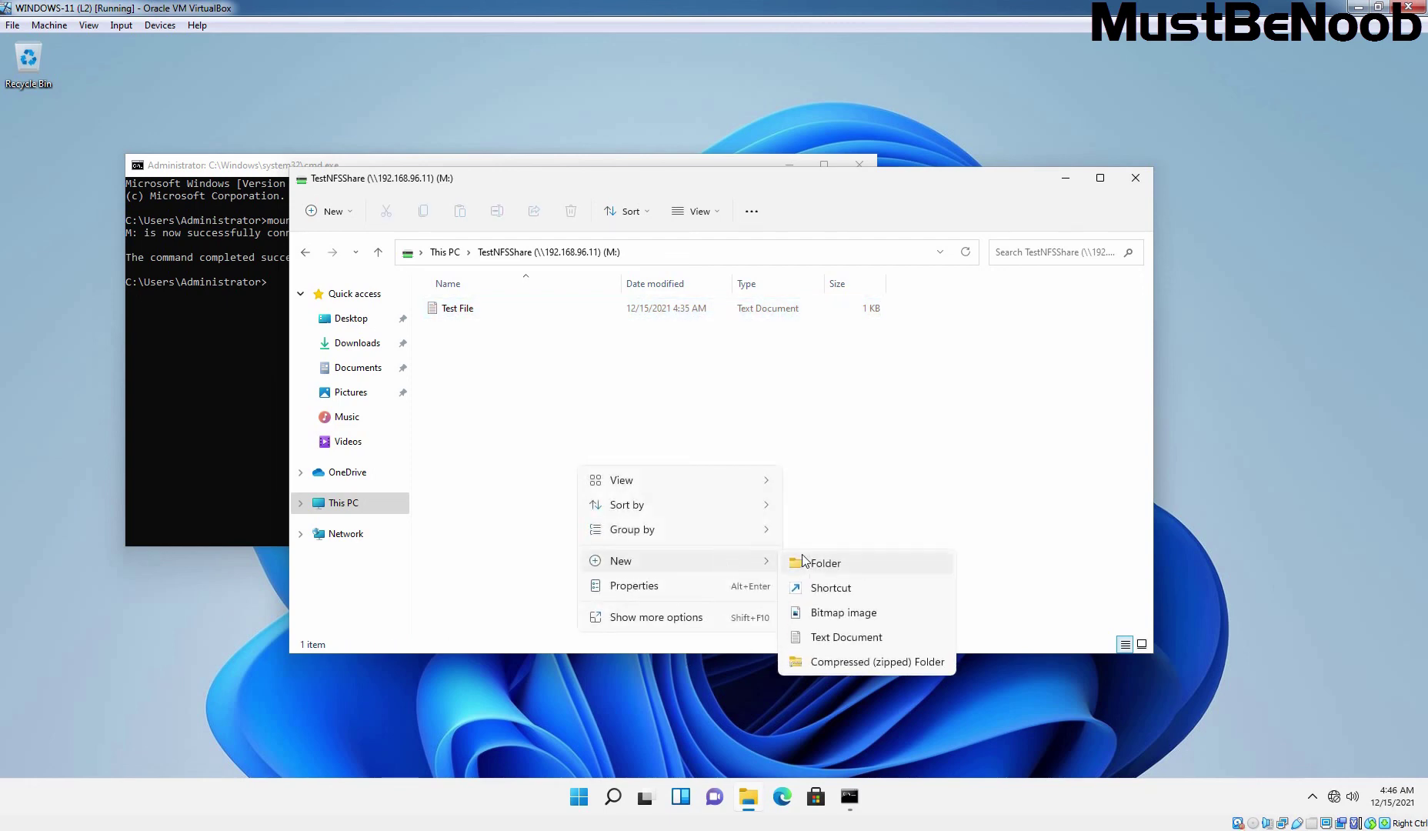
click(822, 570)
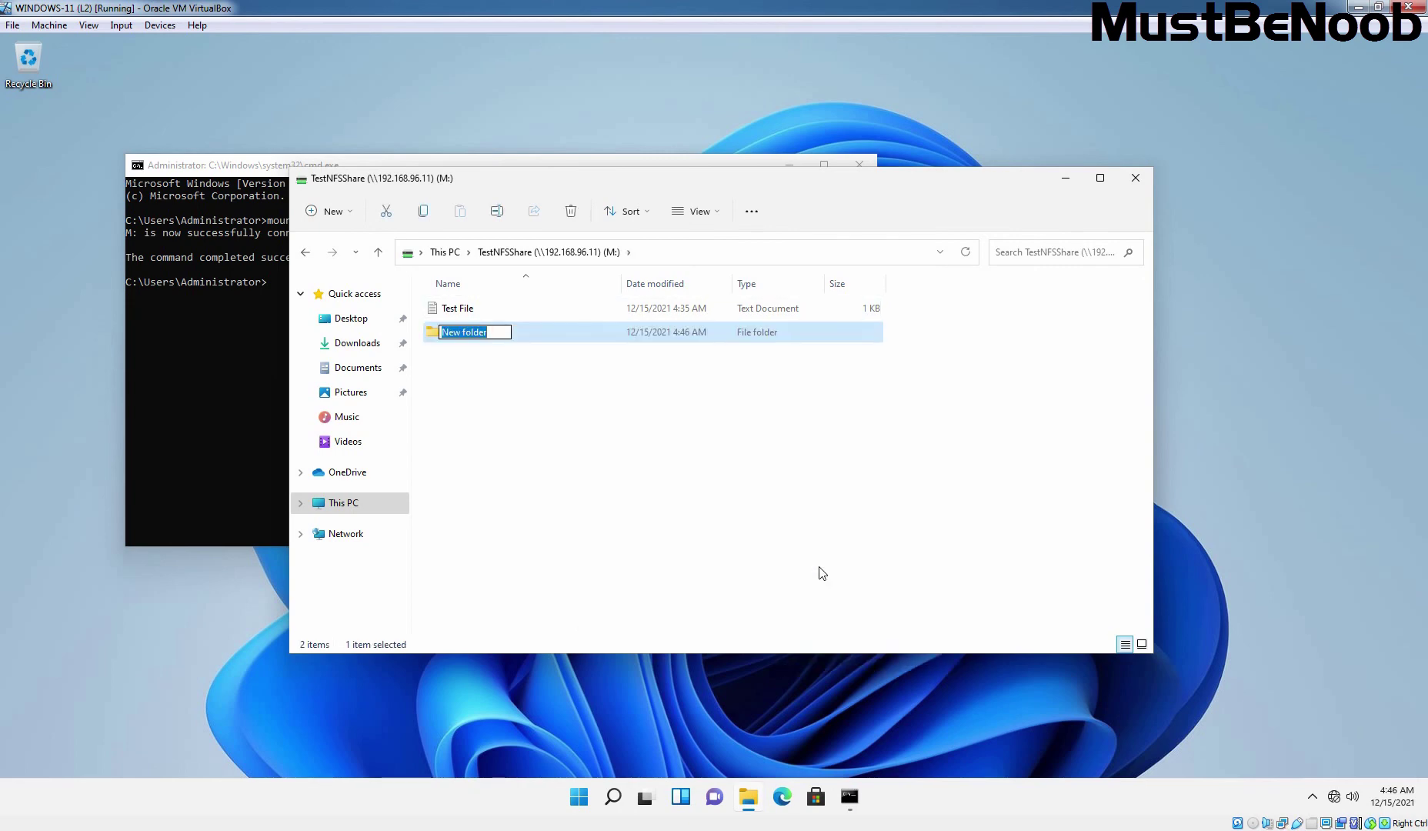
text(Admin)
key(Return)
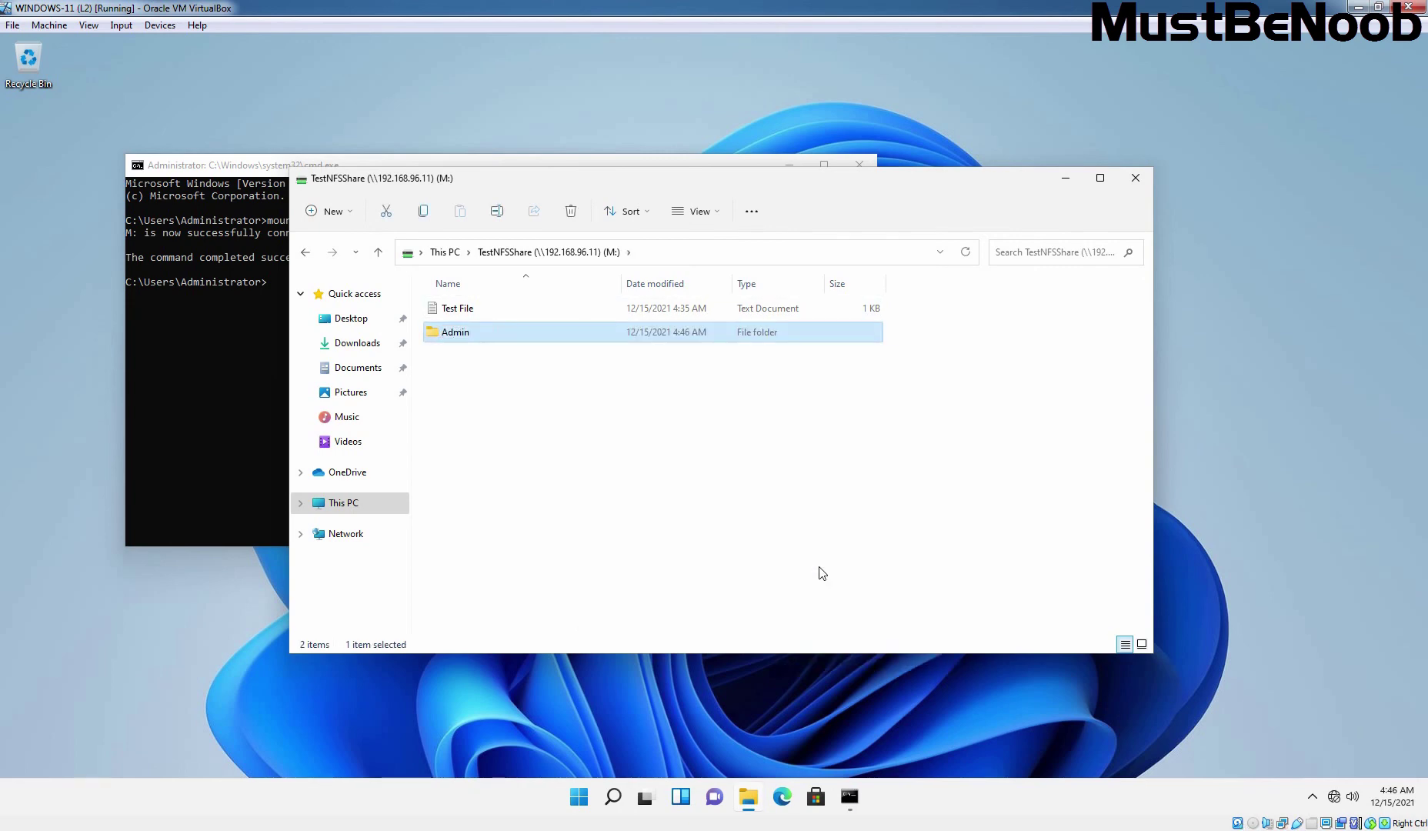